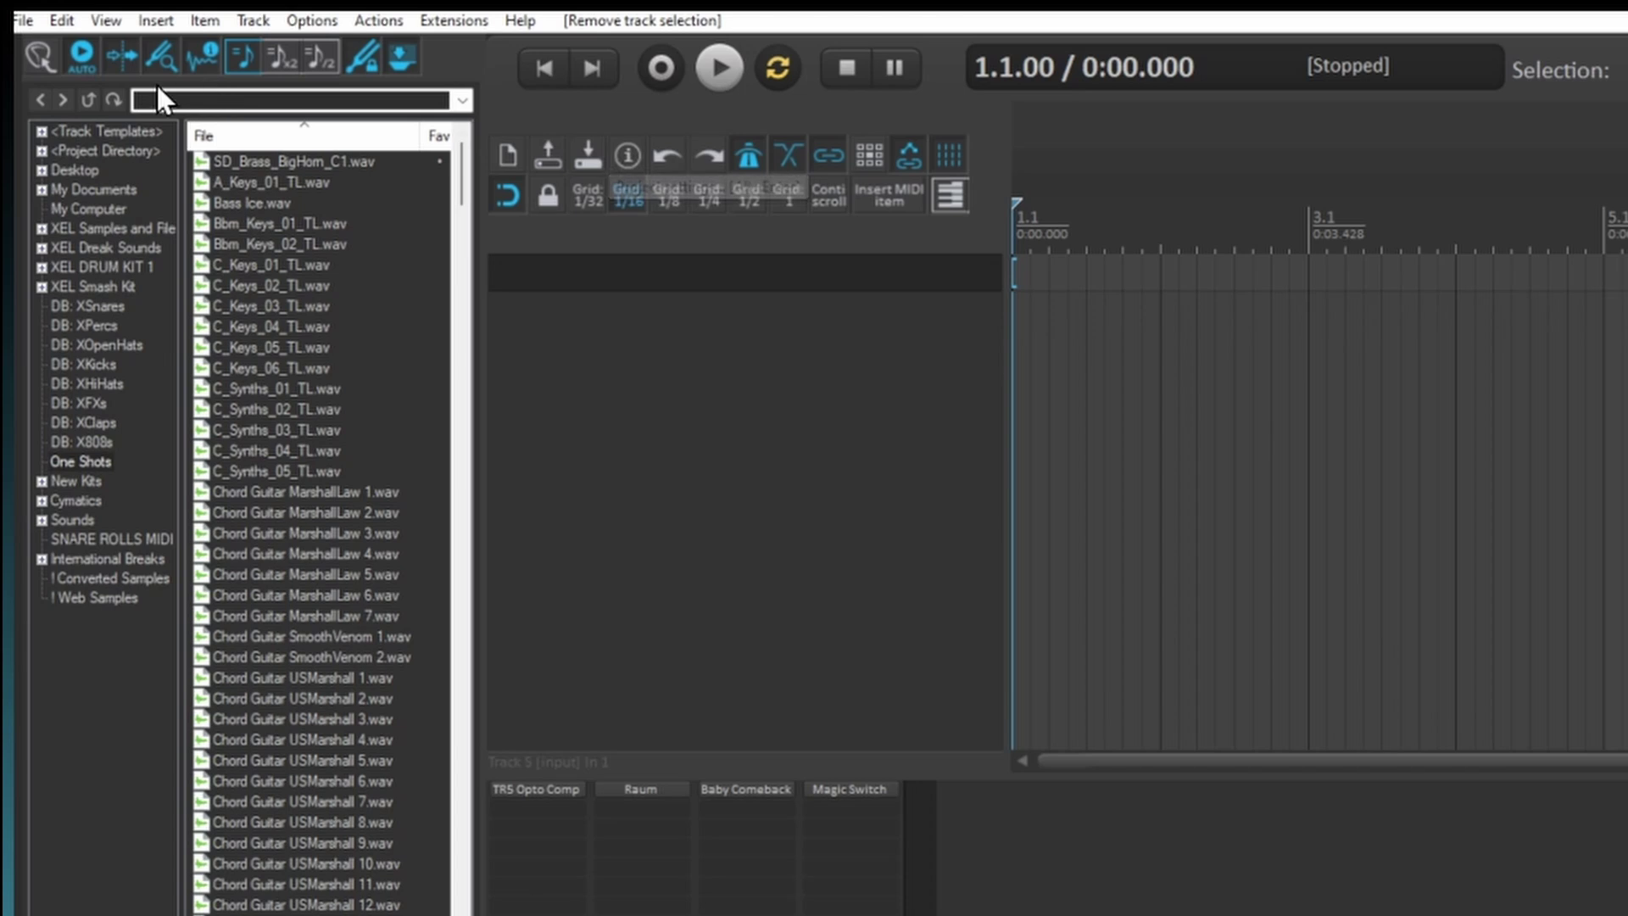
Open the project settings
click(29, 24)
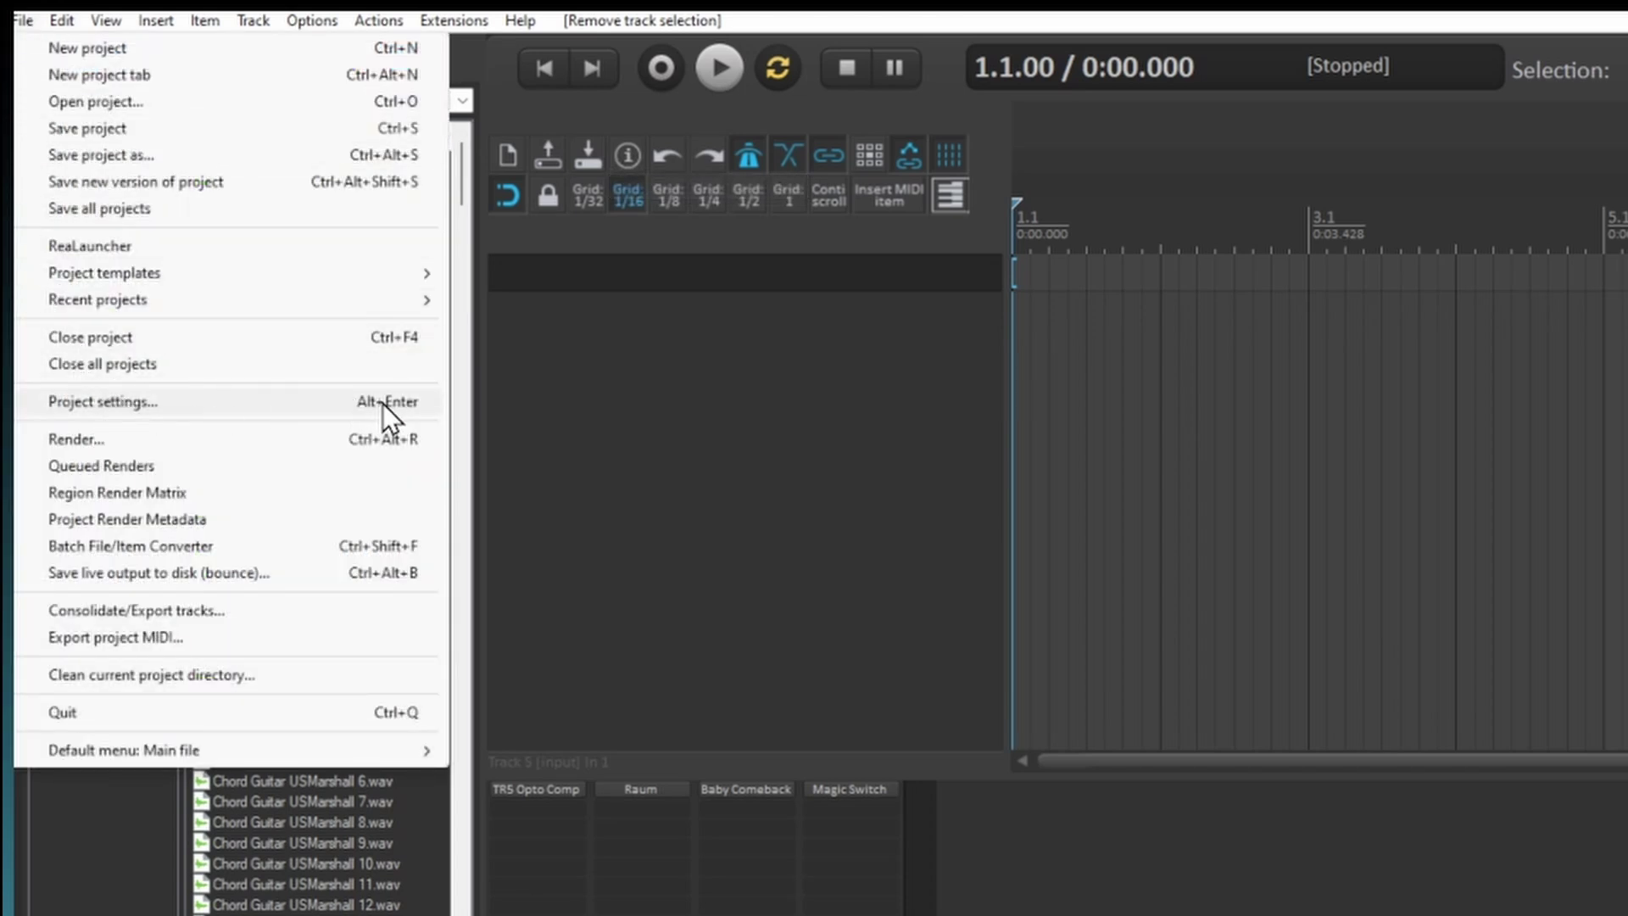
click(127, 401)
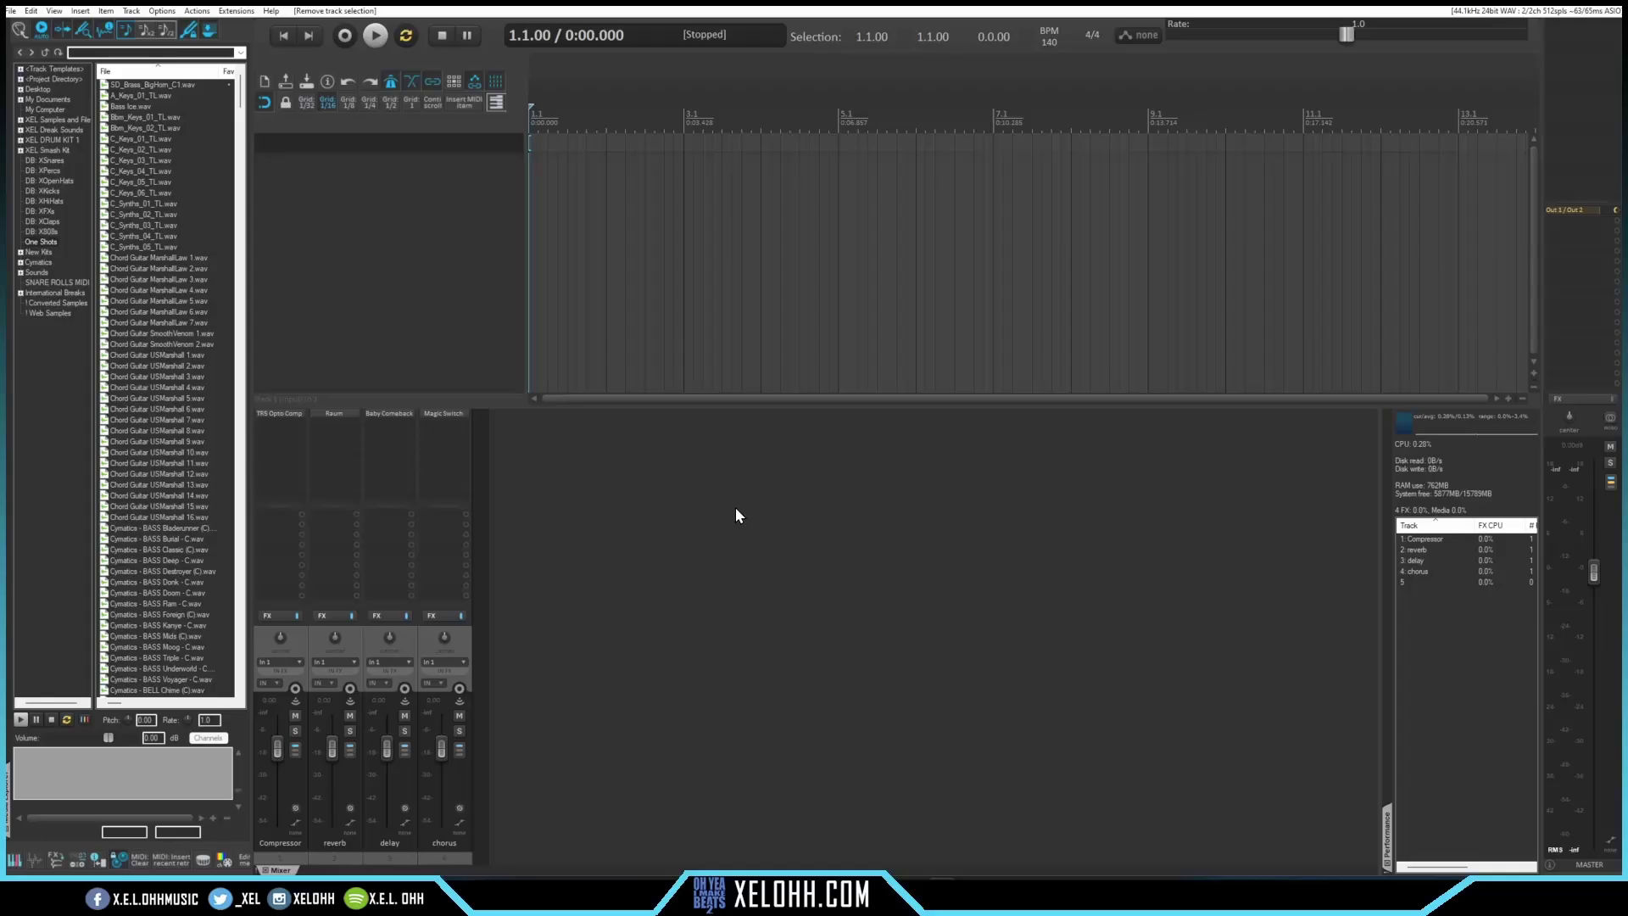
Insert Kontakt 8 from the XEL 2024 plugin folder as a virtual instrument on a new track, declining the extra output tracks
right_click(377, 195)
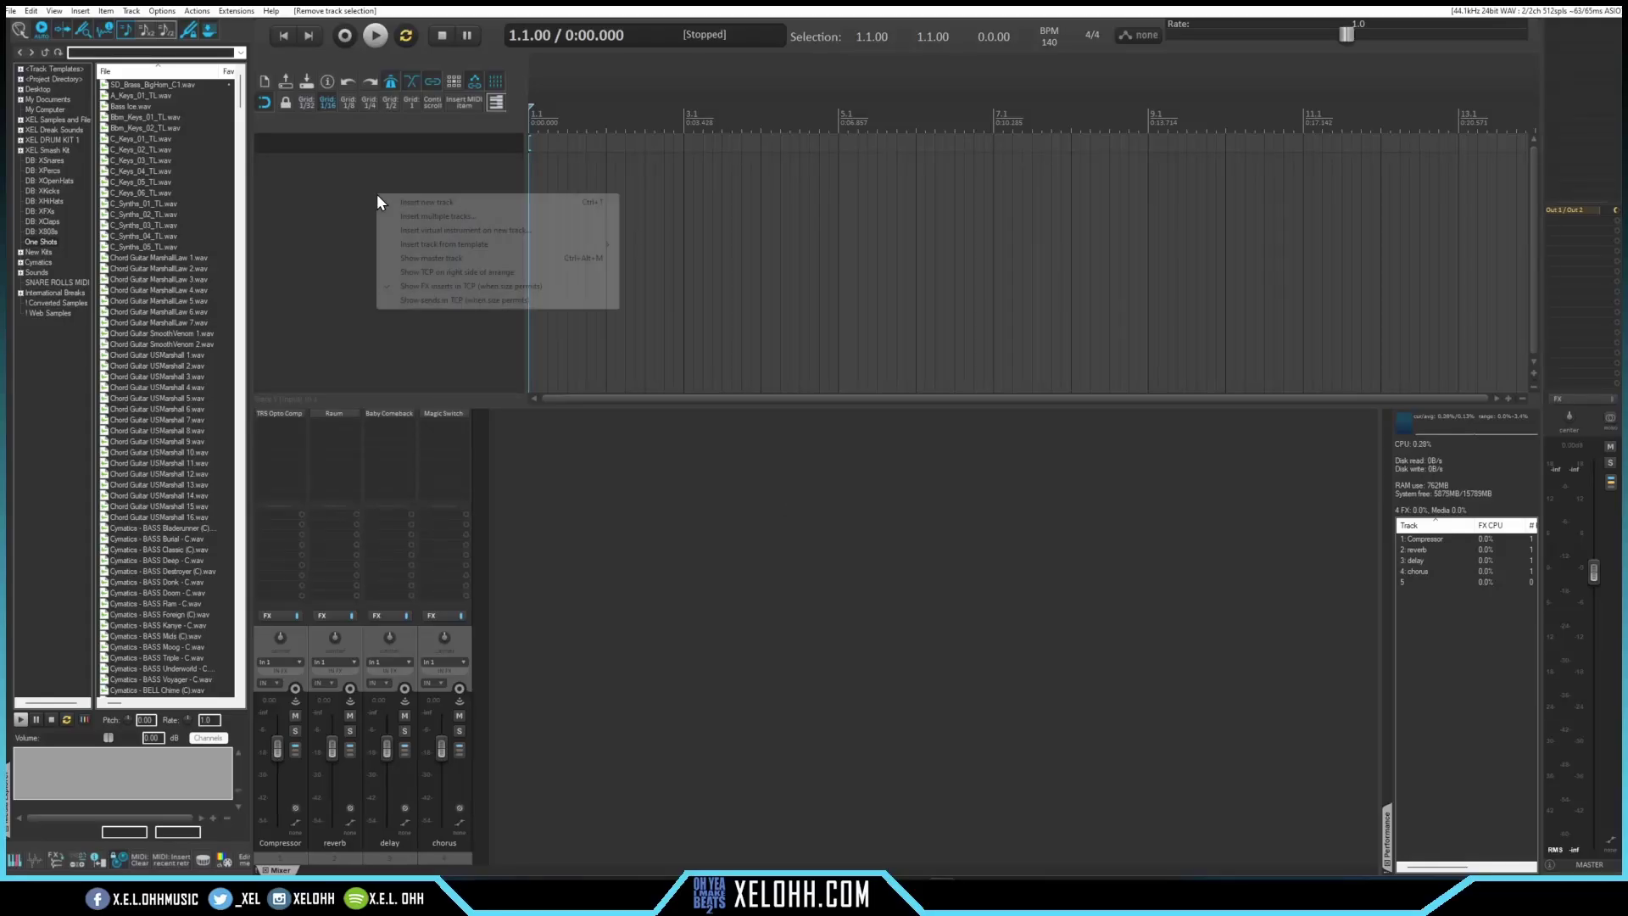
click(435, 230)
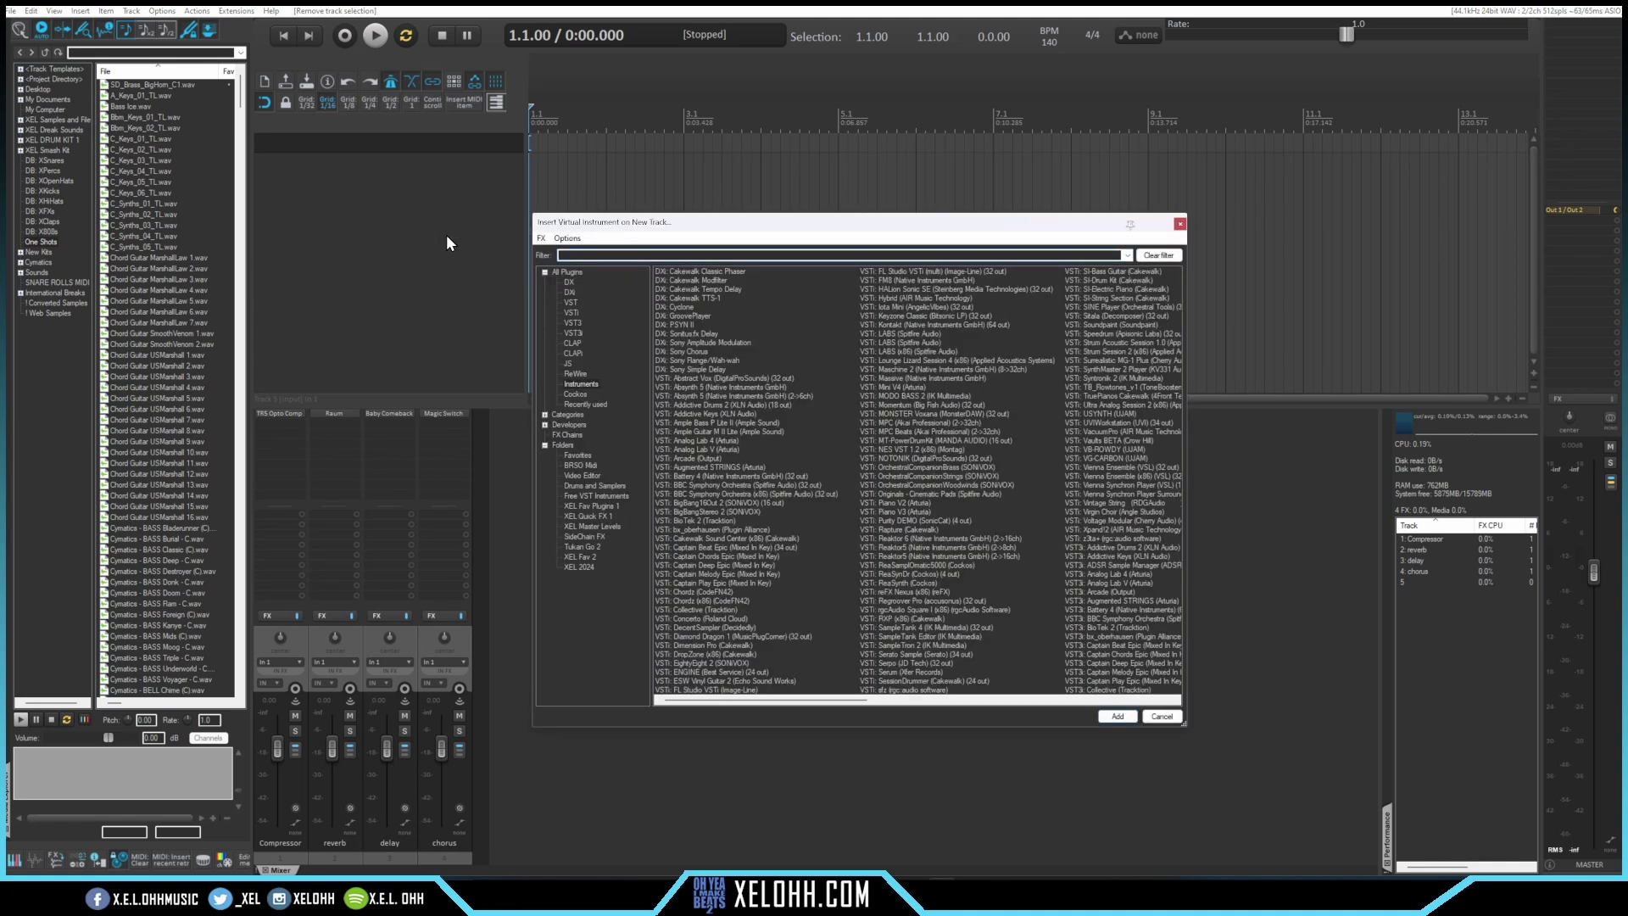
click(605, 563)
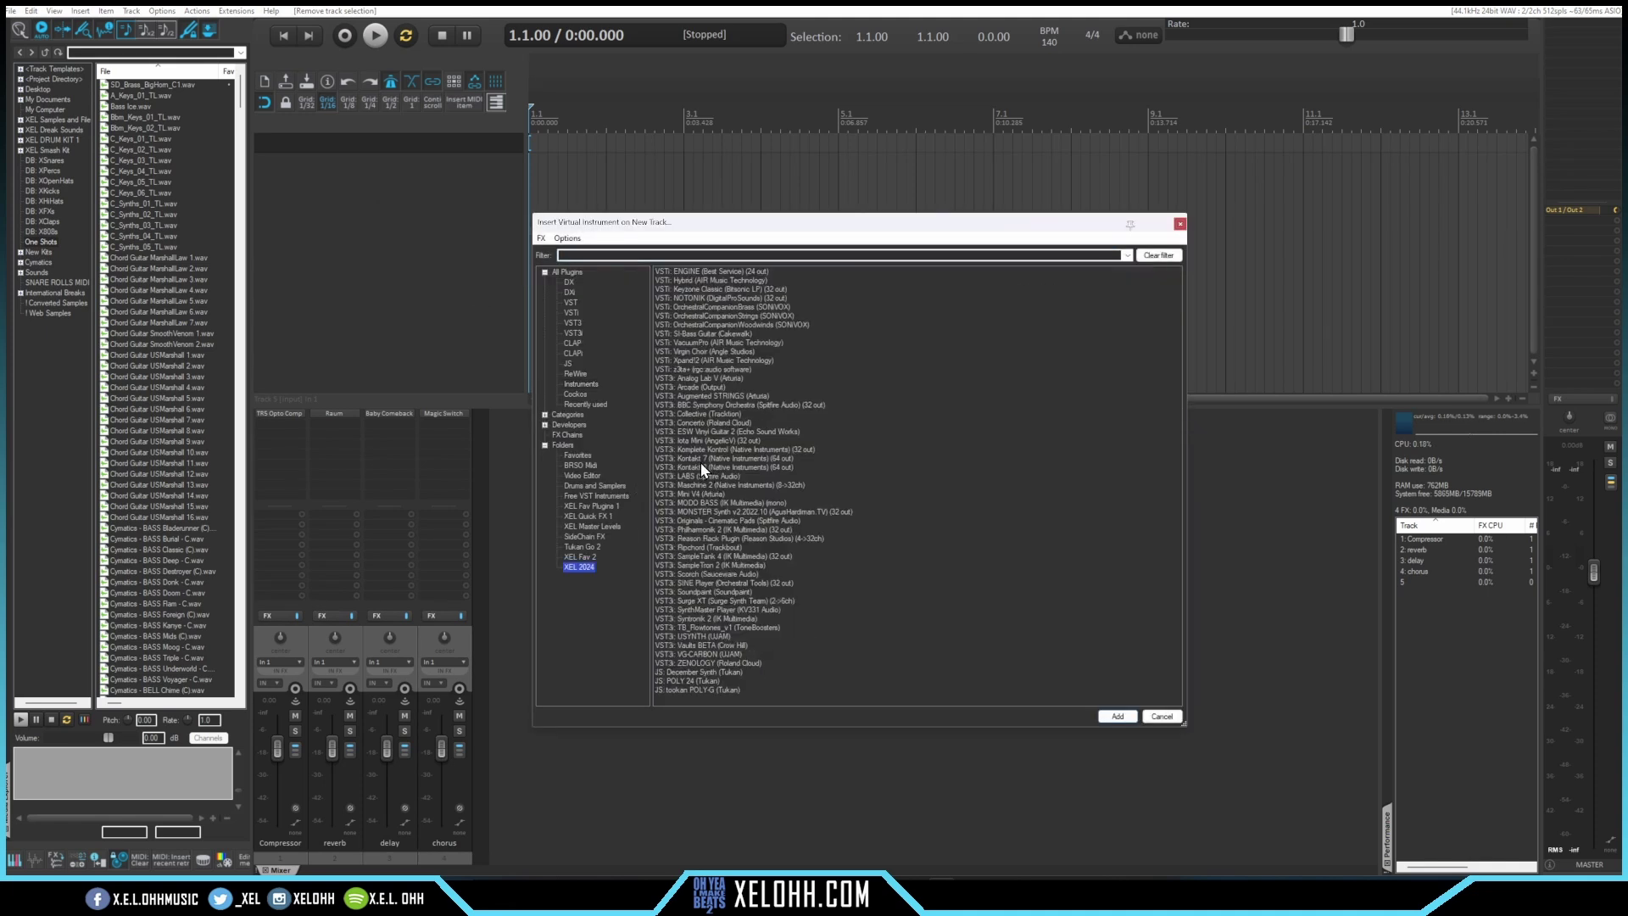
click(690, 468)
double_click(729, 467)
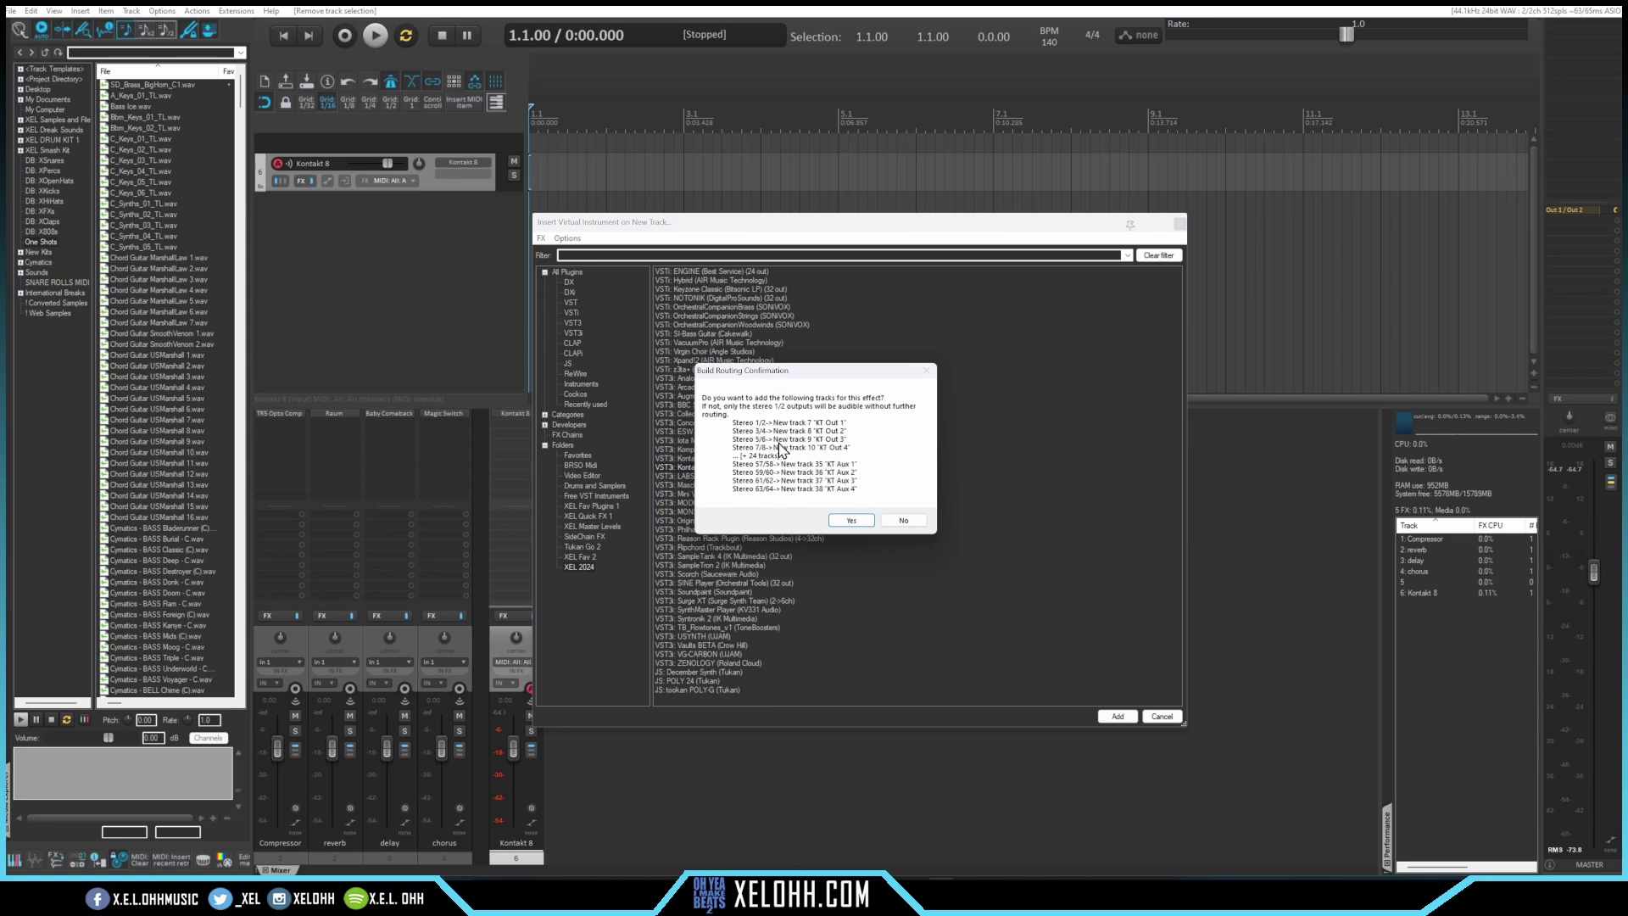
click(904, 521)
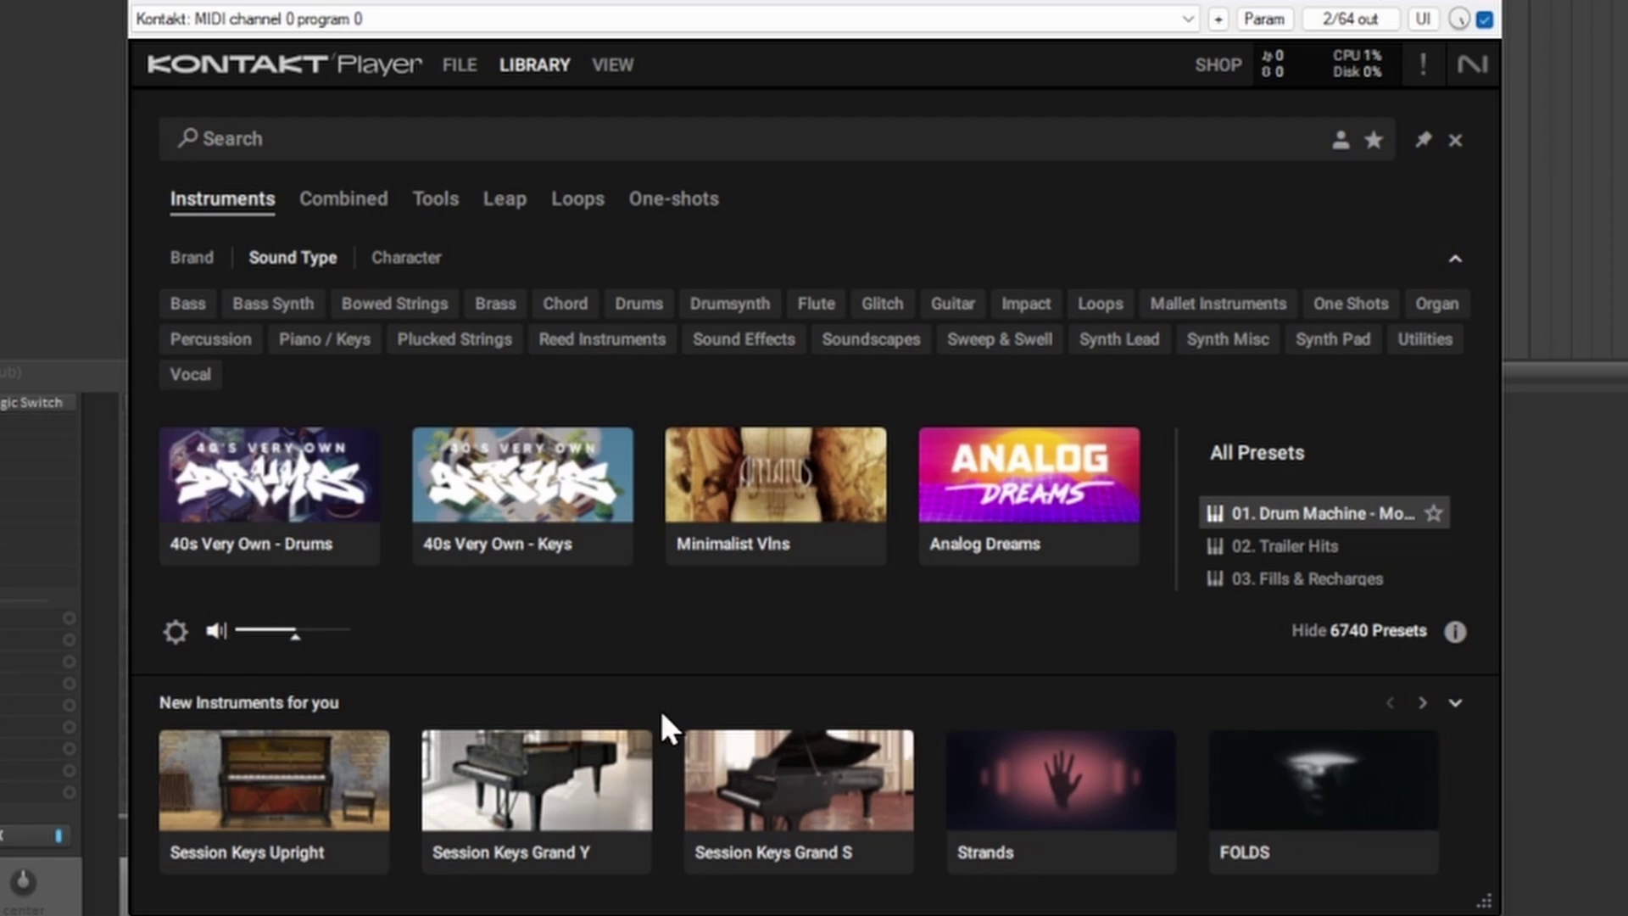
Collapse Kontakt's New Instruments for you section and close the full library browser to reach the instrument rack
click(1456, 702)
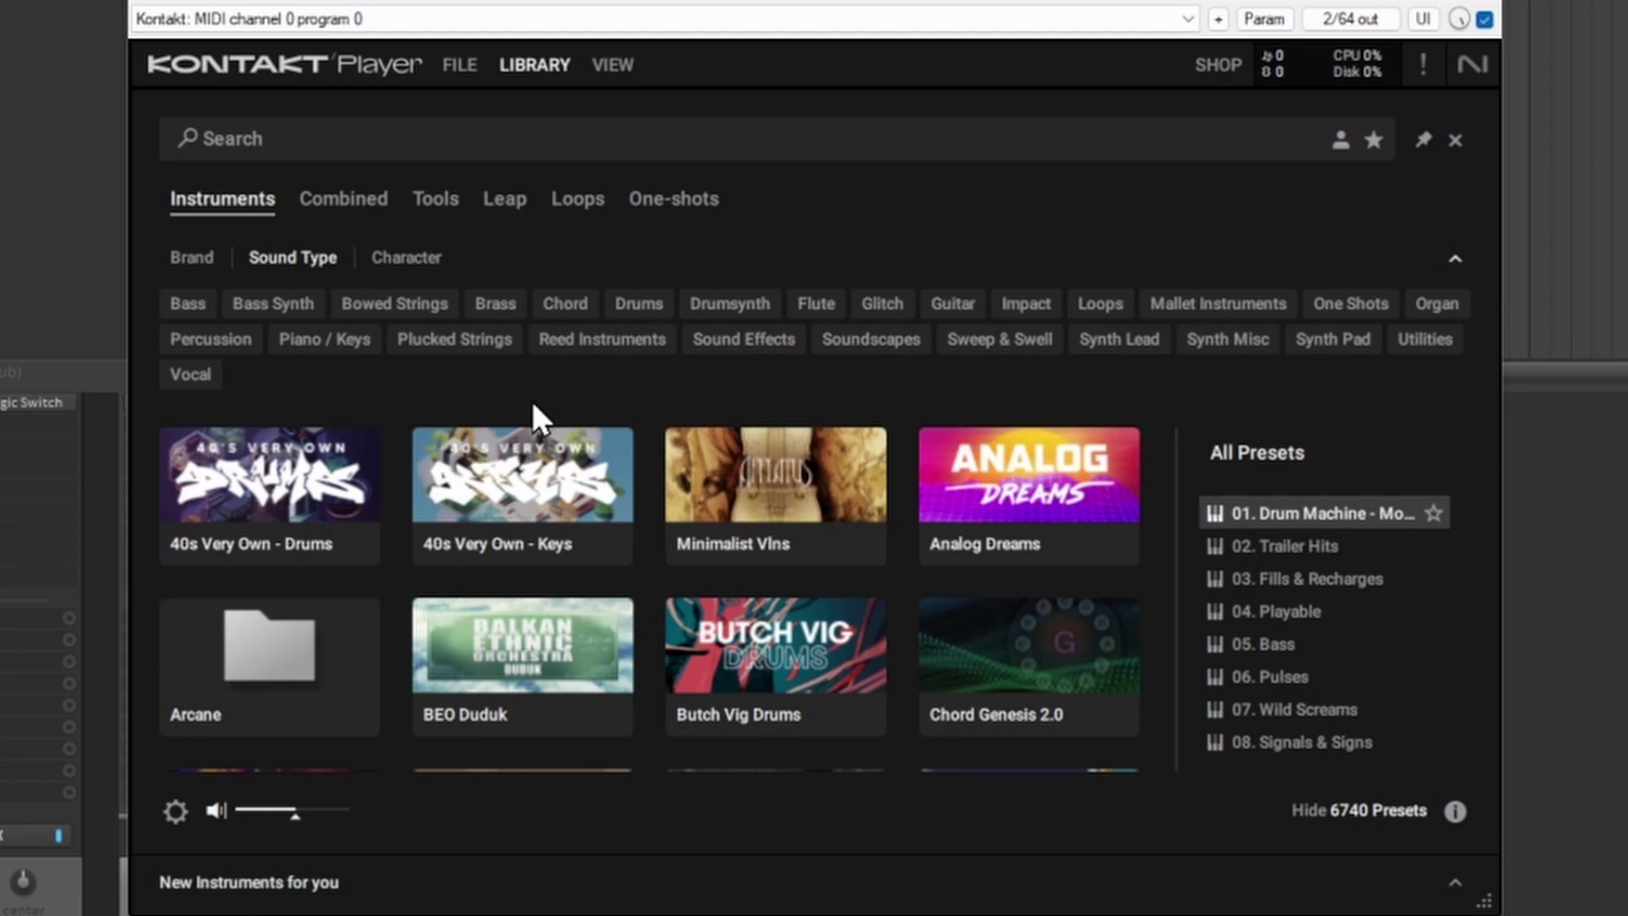
click(612, 65)
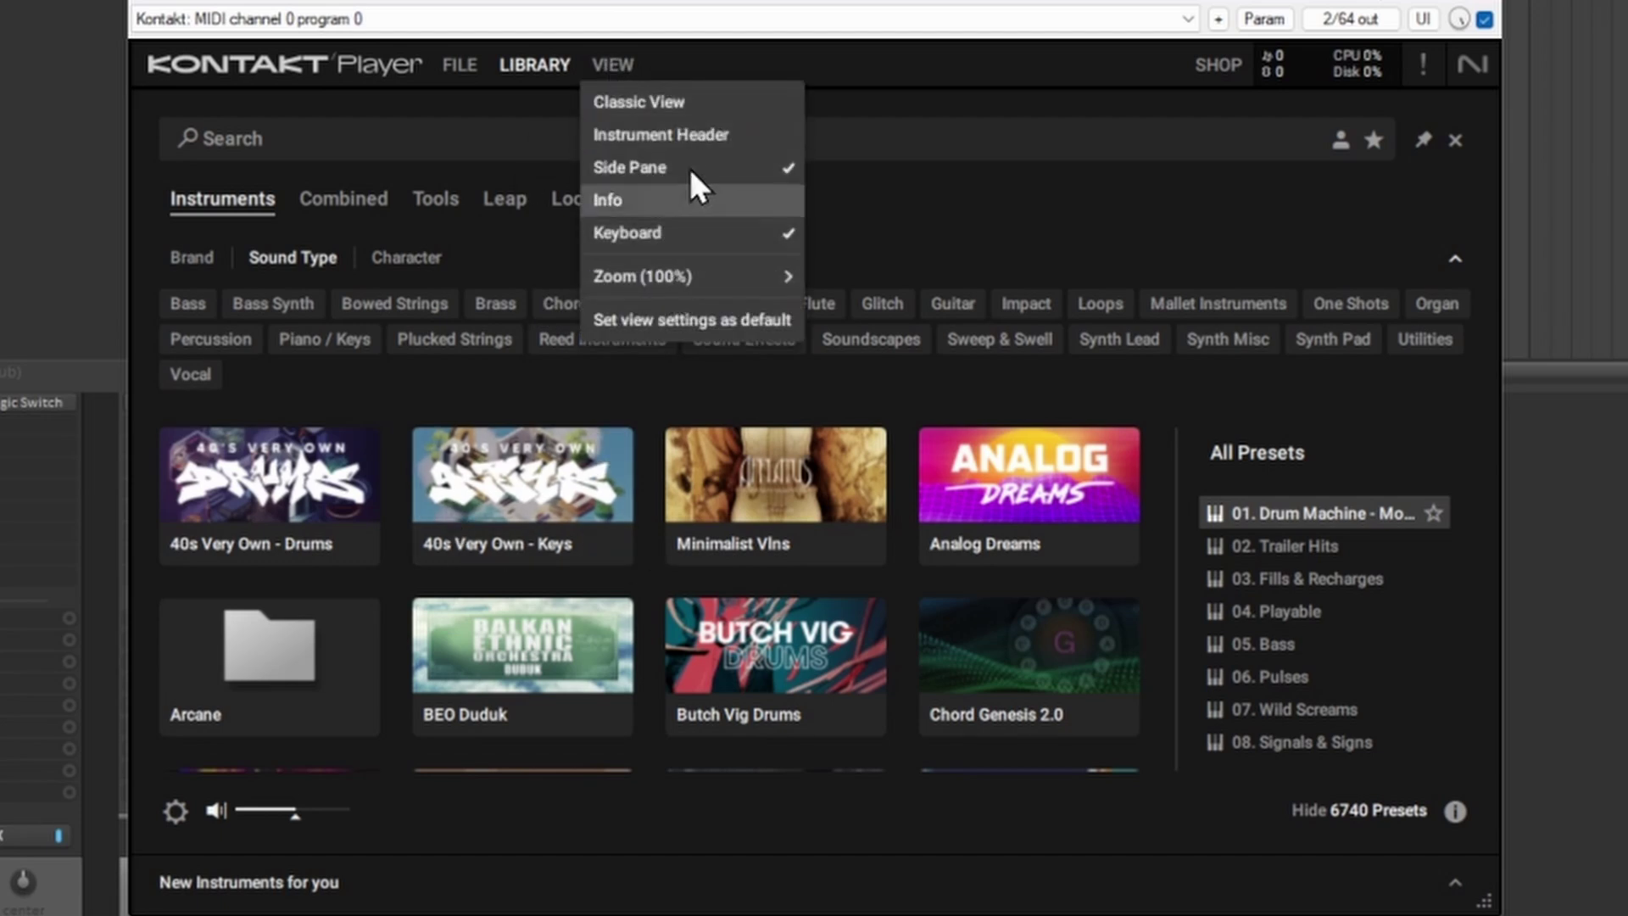
click(517, 65)
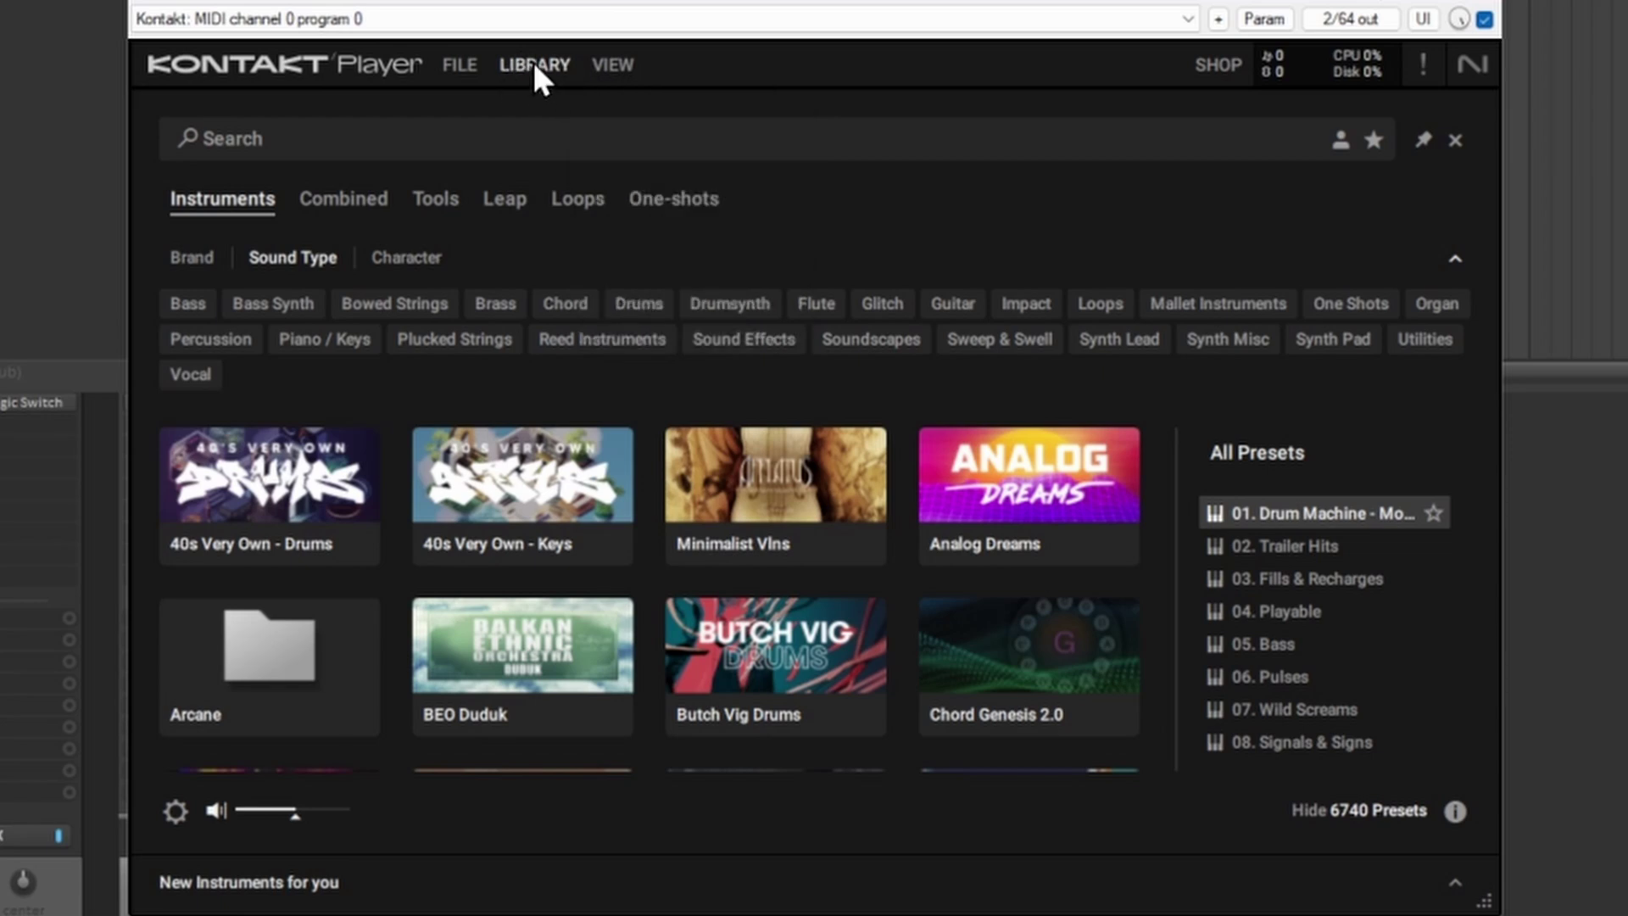
click(533, 63)
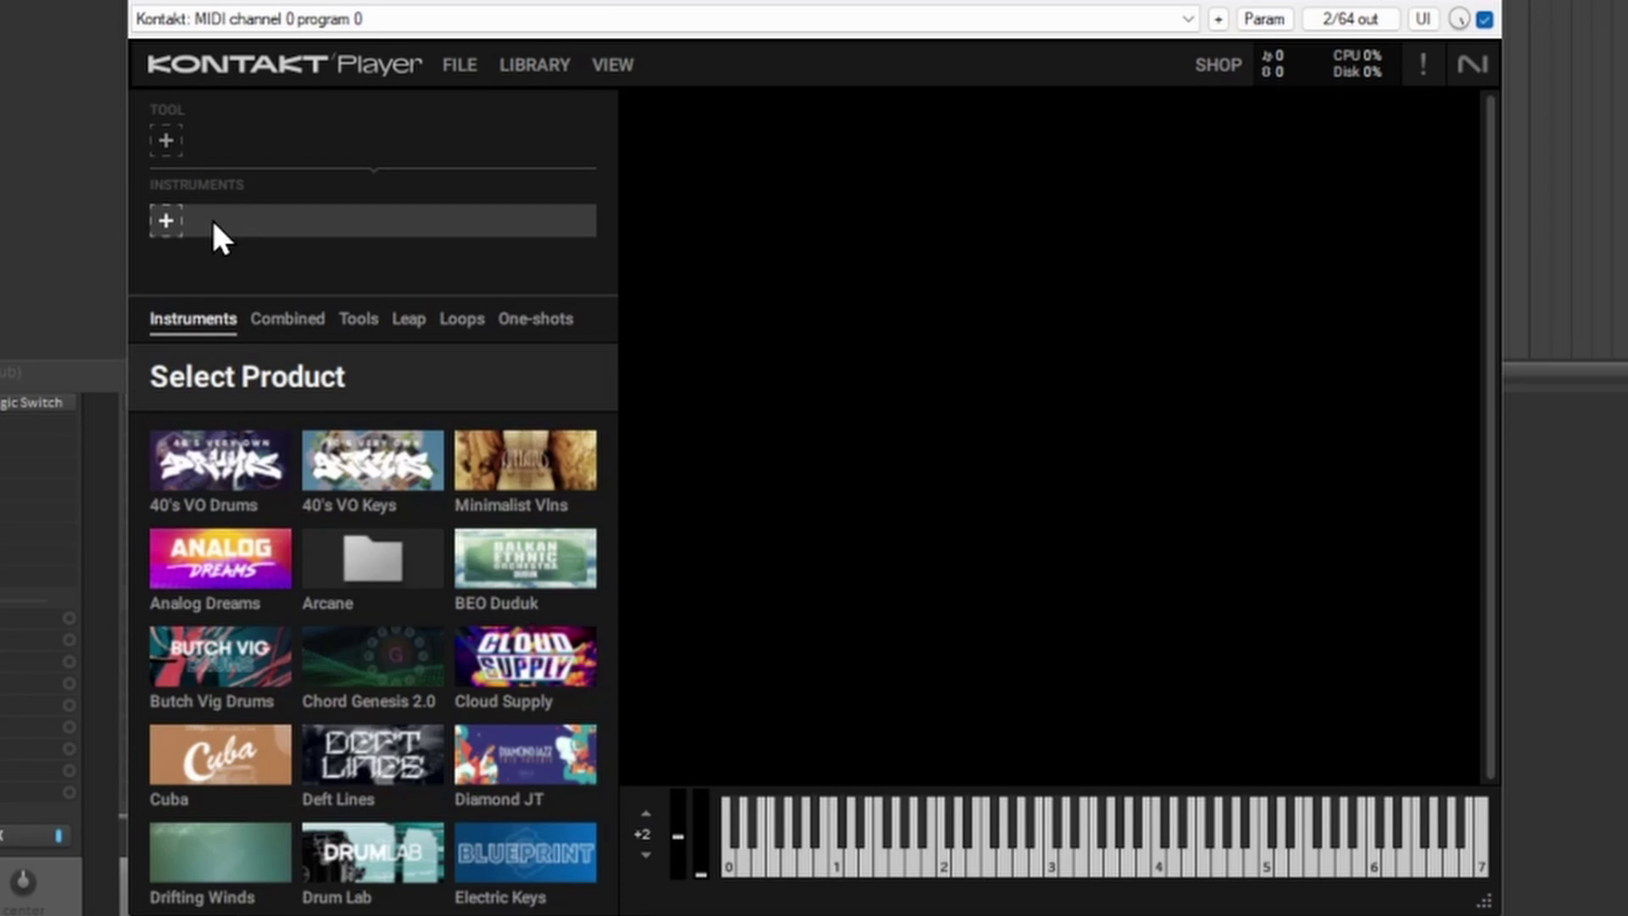
Browse the Combined, Tools and Leap product categories in Kontakt's side pane
click(301, 324)
click(358, 322)
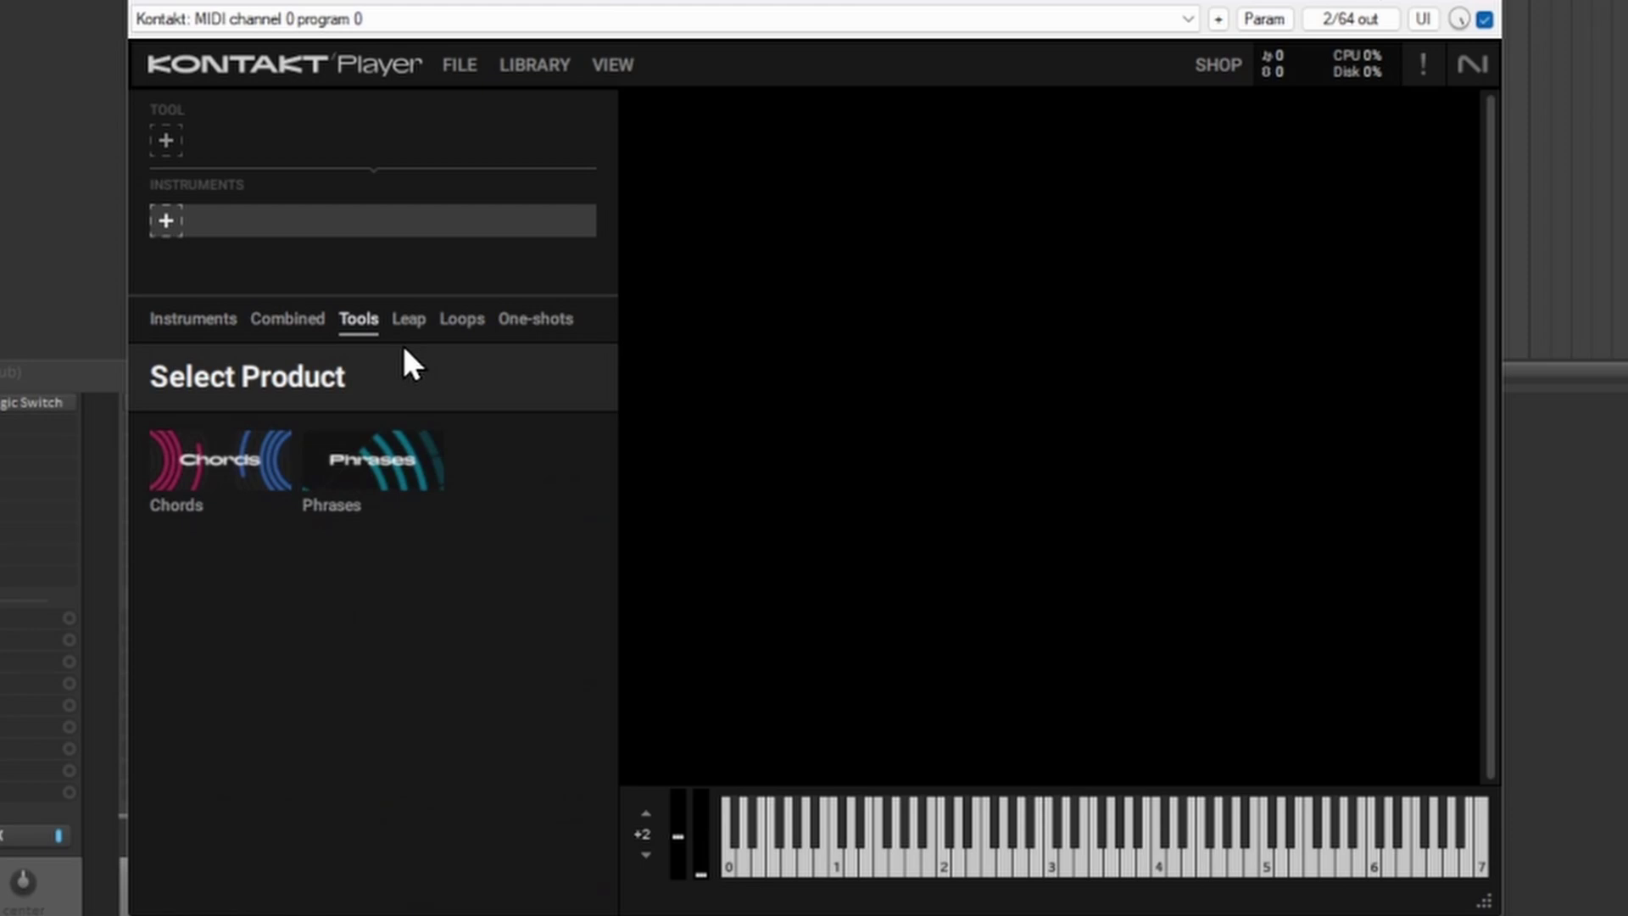
click(404, 321)
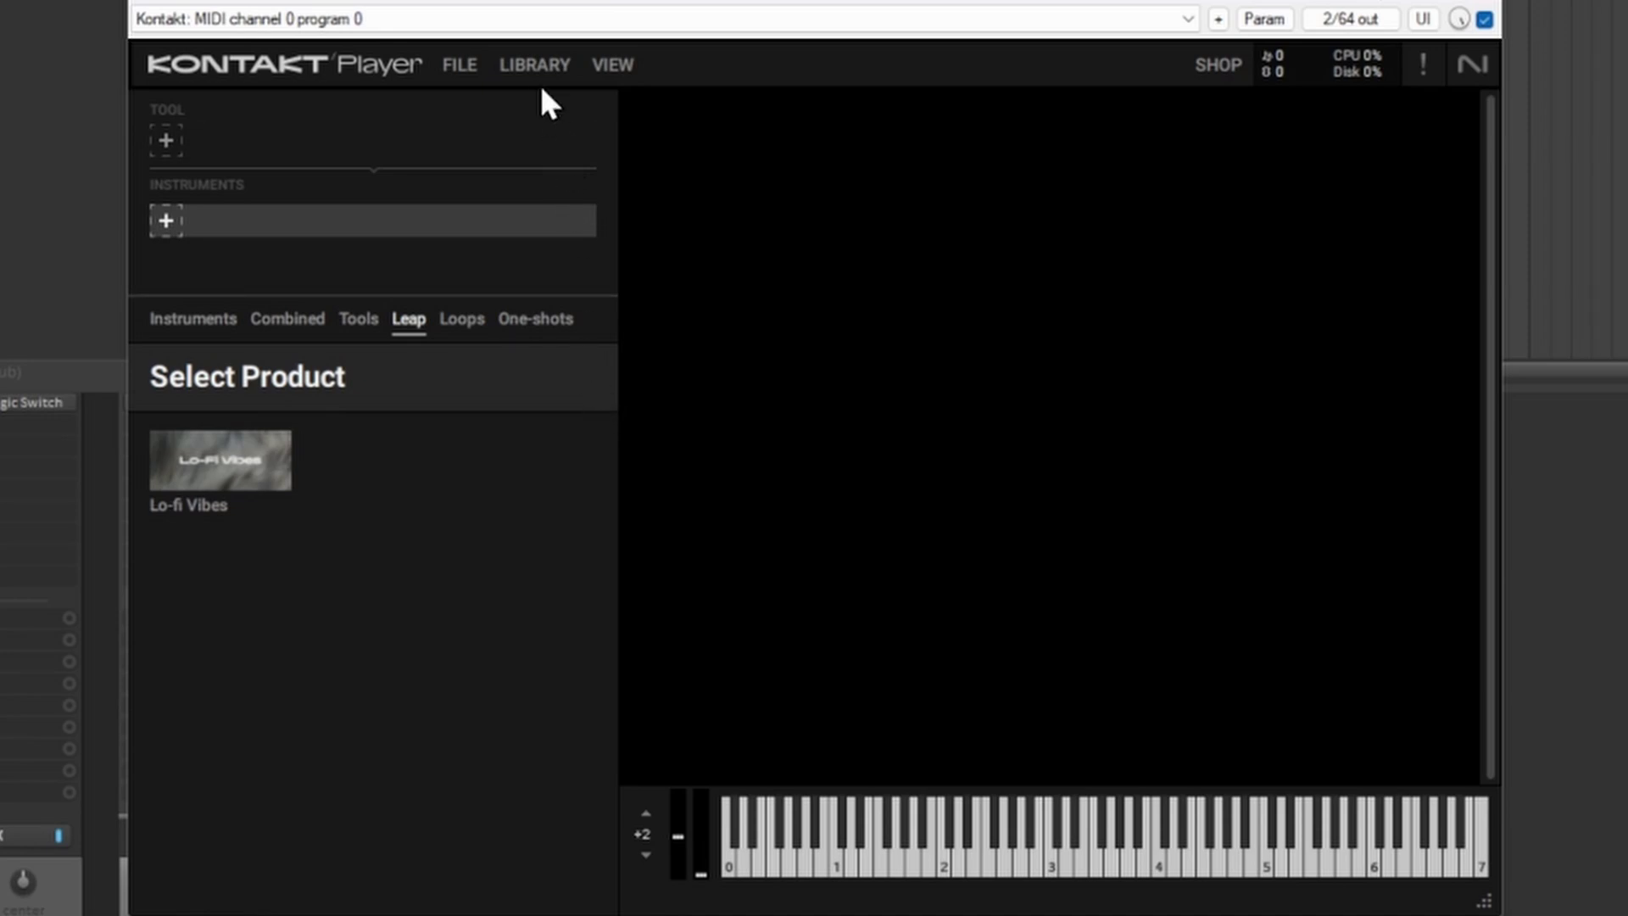
Switch Kontakt to Classic View and show its Outputs section
click(617, 63)
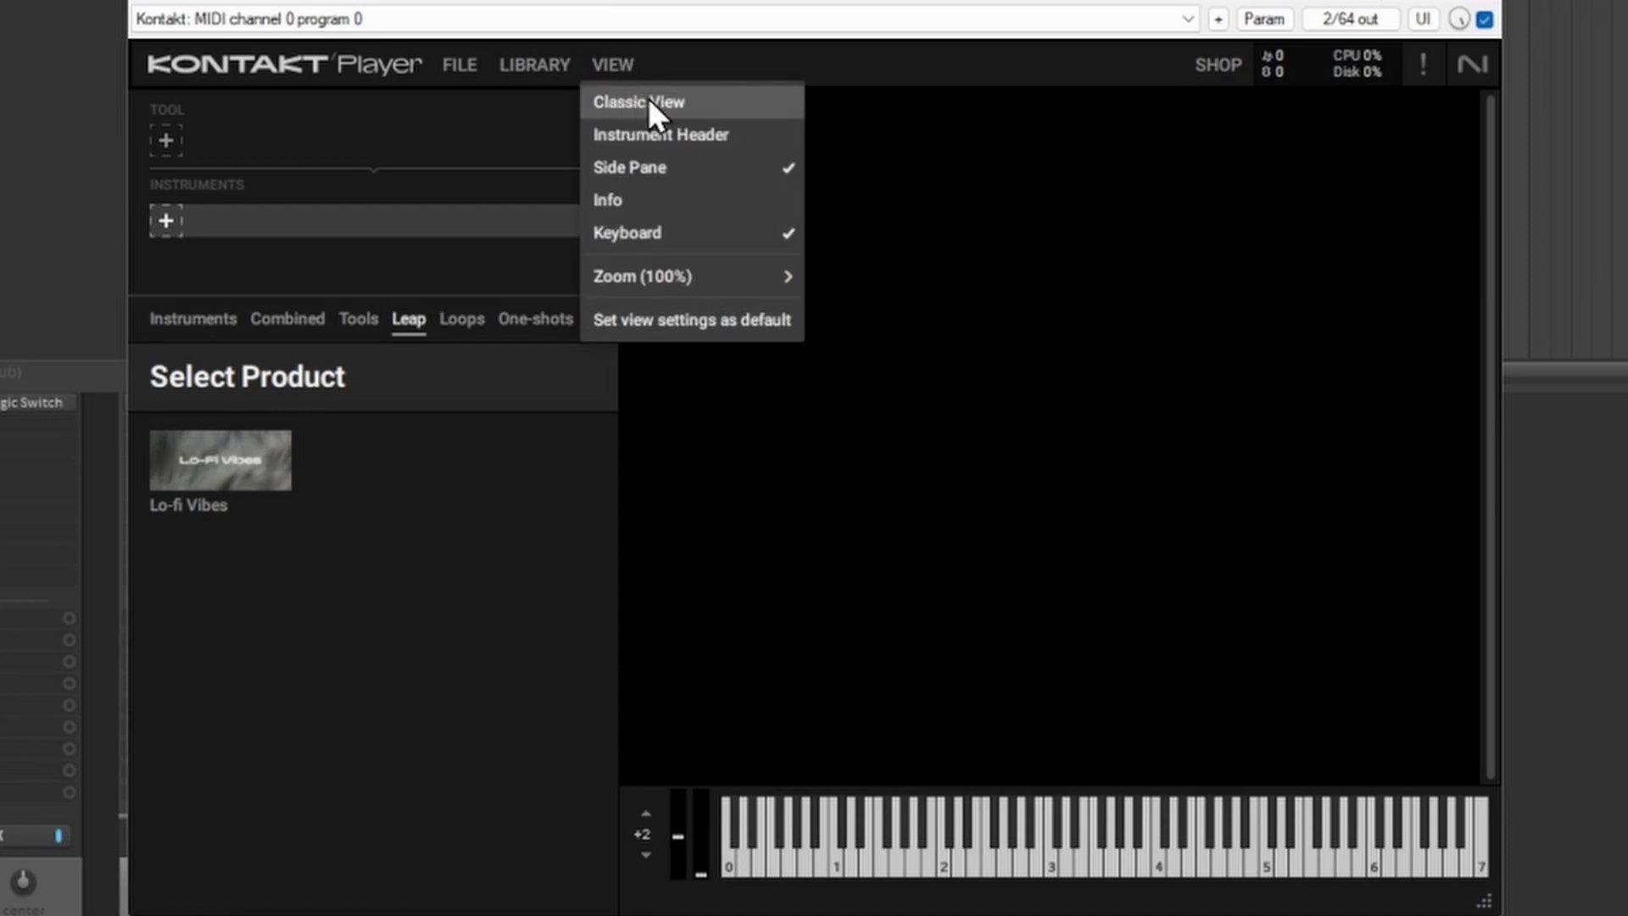
click(670, 103)
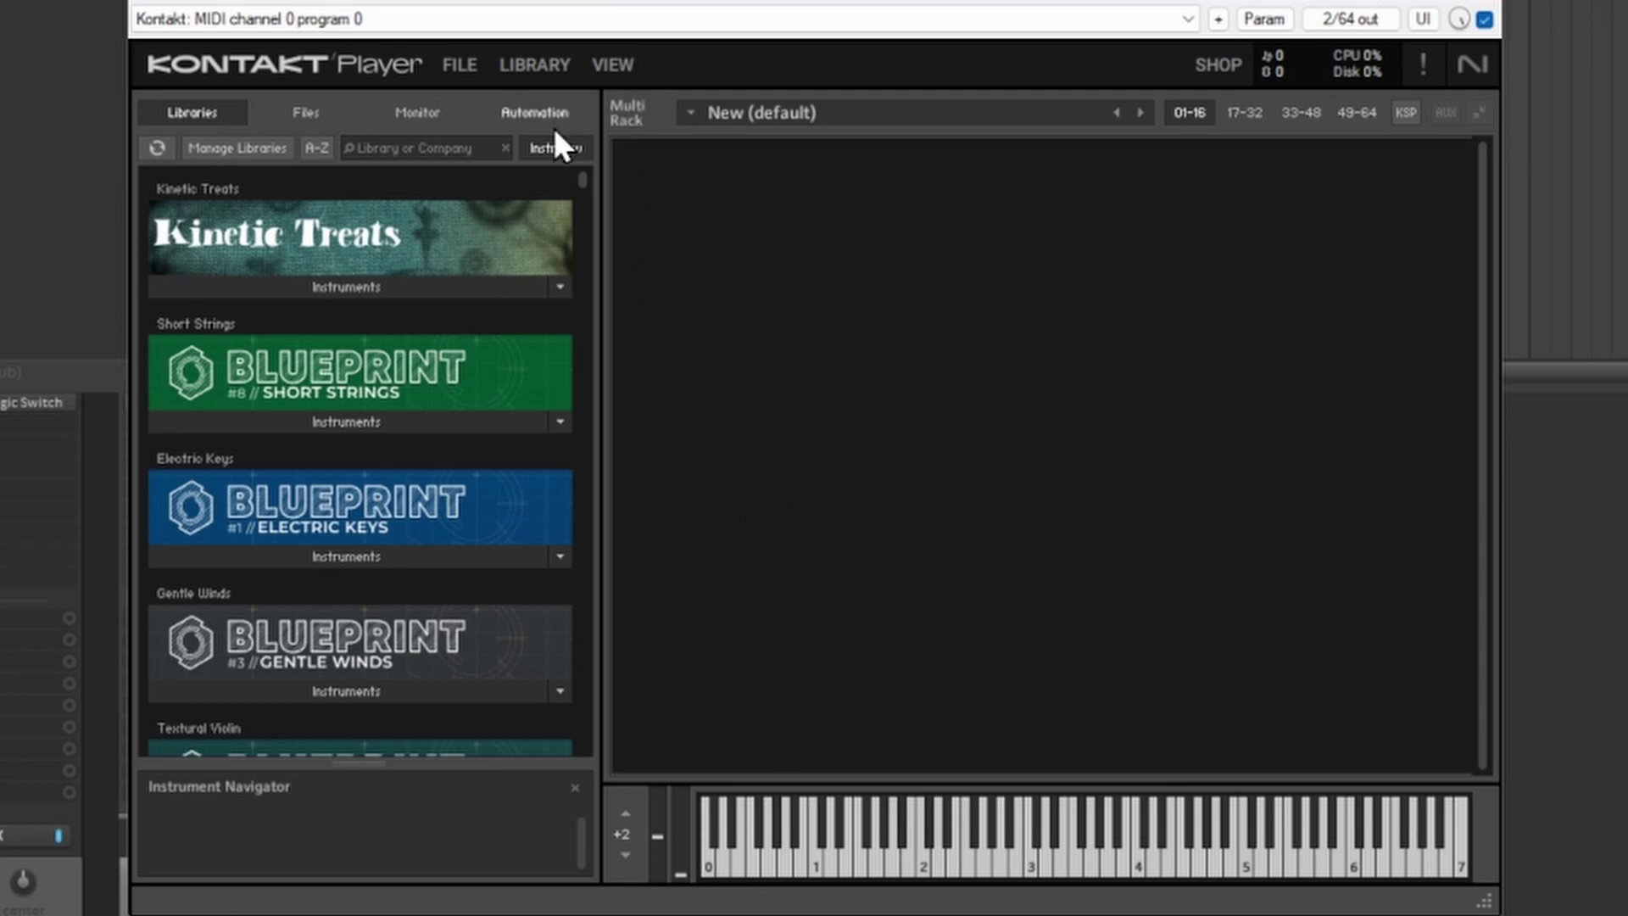
click(608, 63)
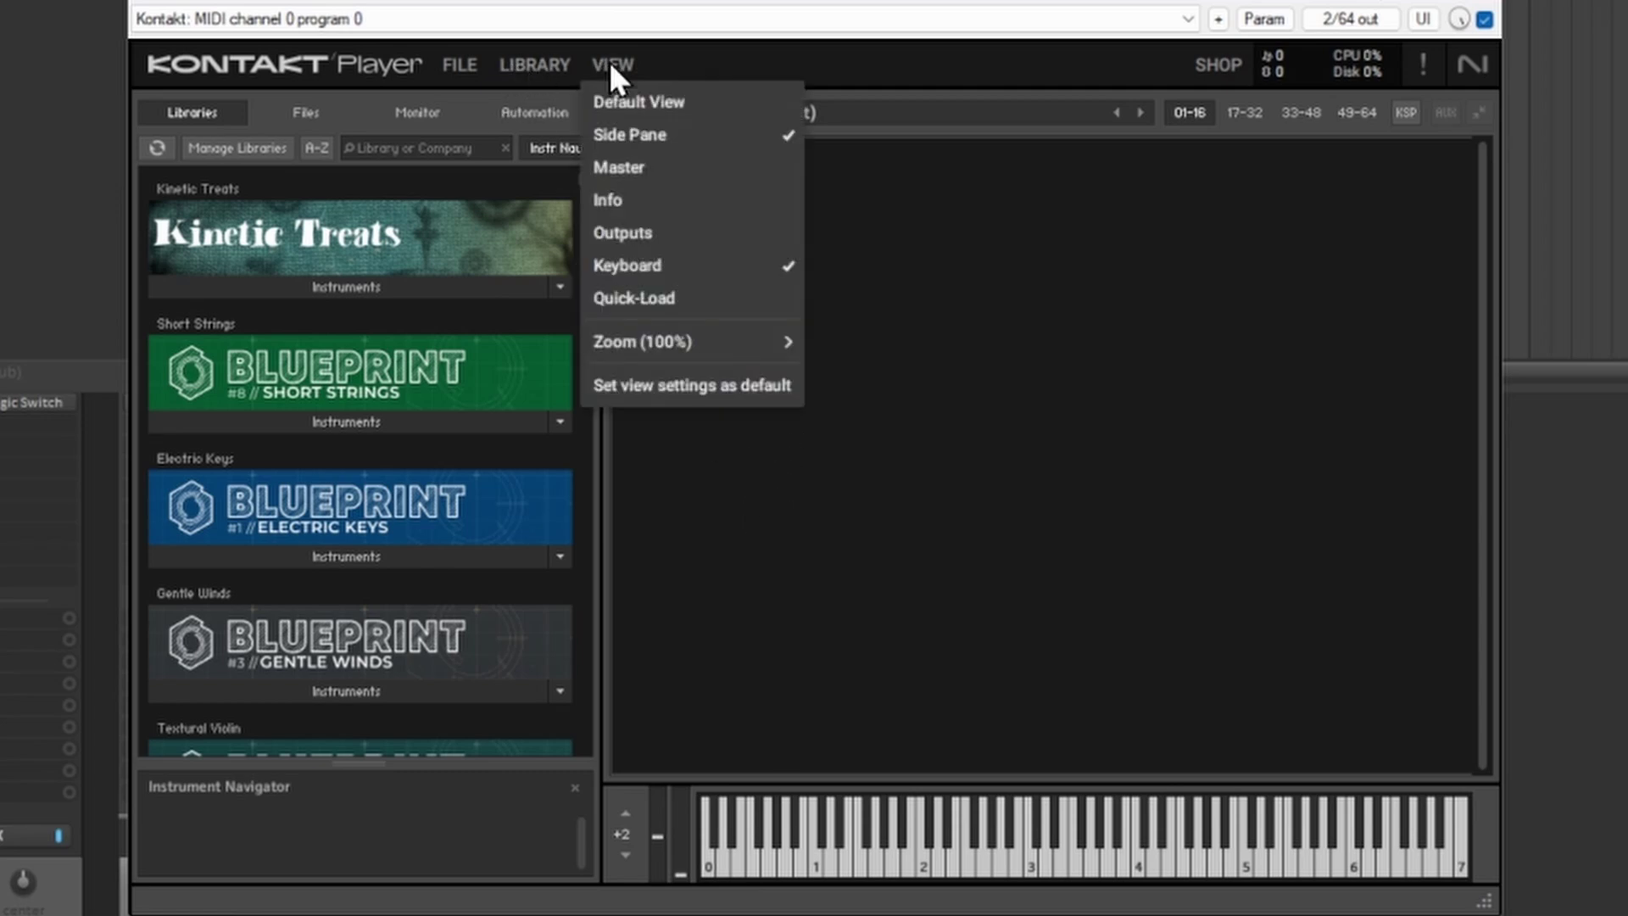
click(664, 242)
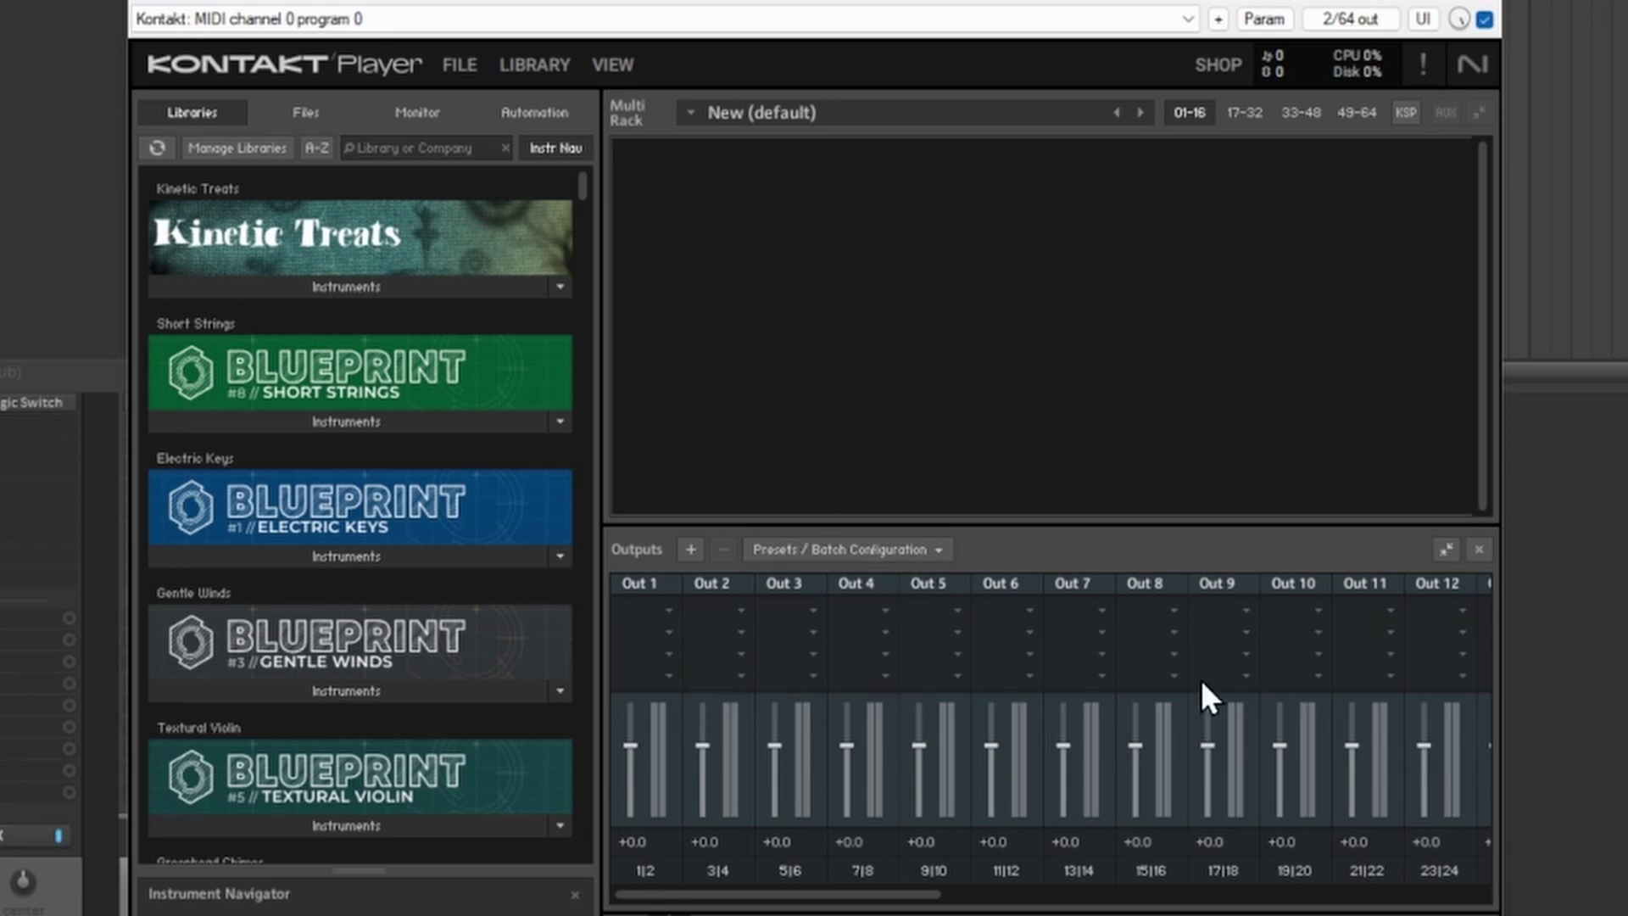
Examine the factory output presets and the view options, leaving the output configuration as it is
click(909, 549)
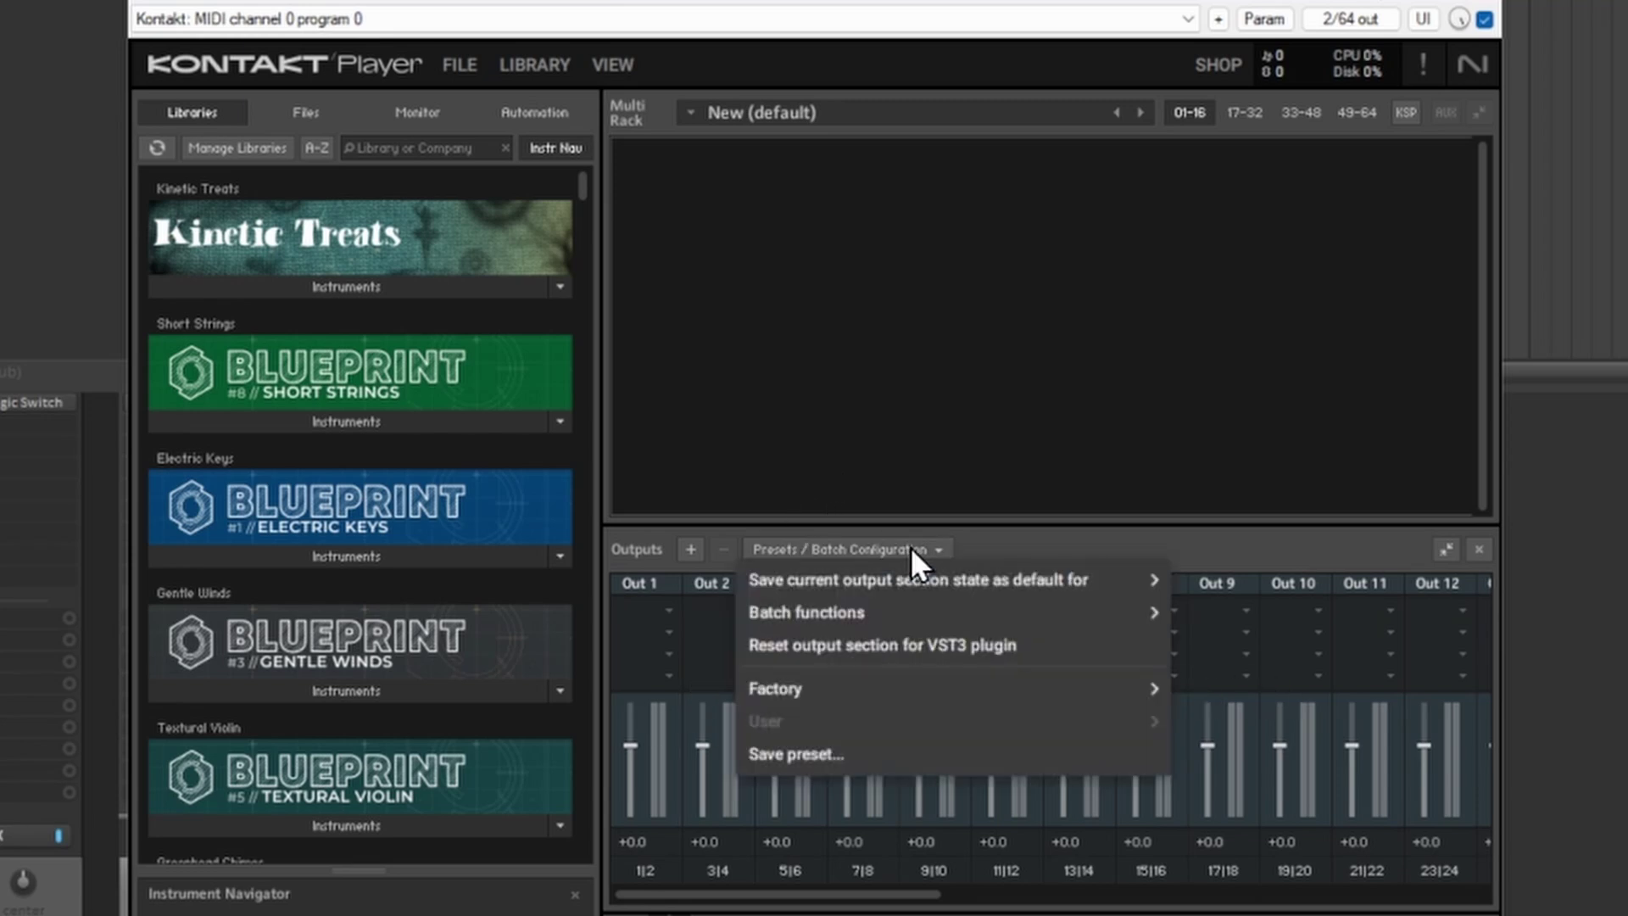
mouse_move(897, 690)
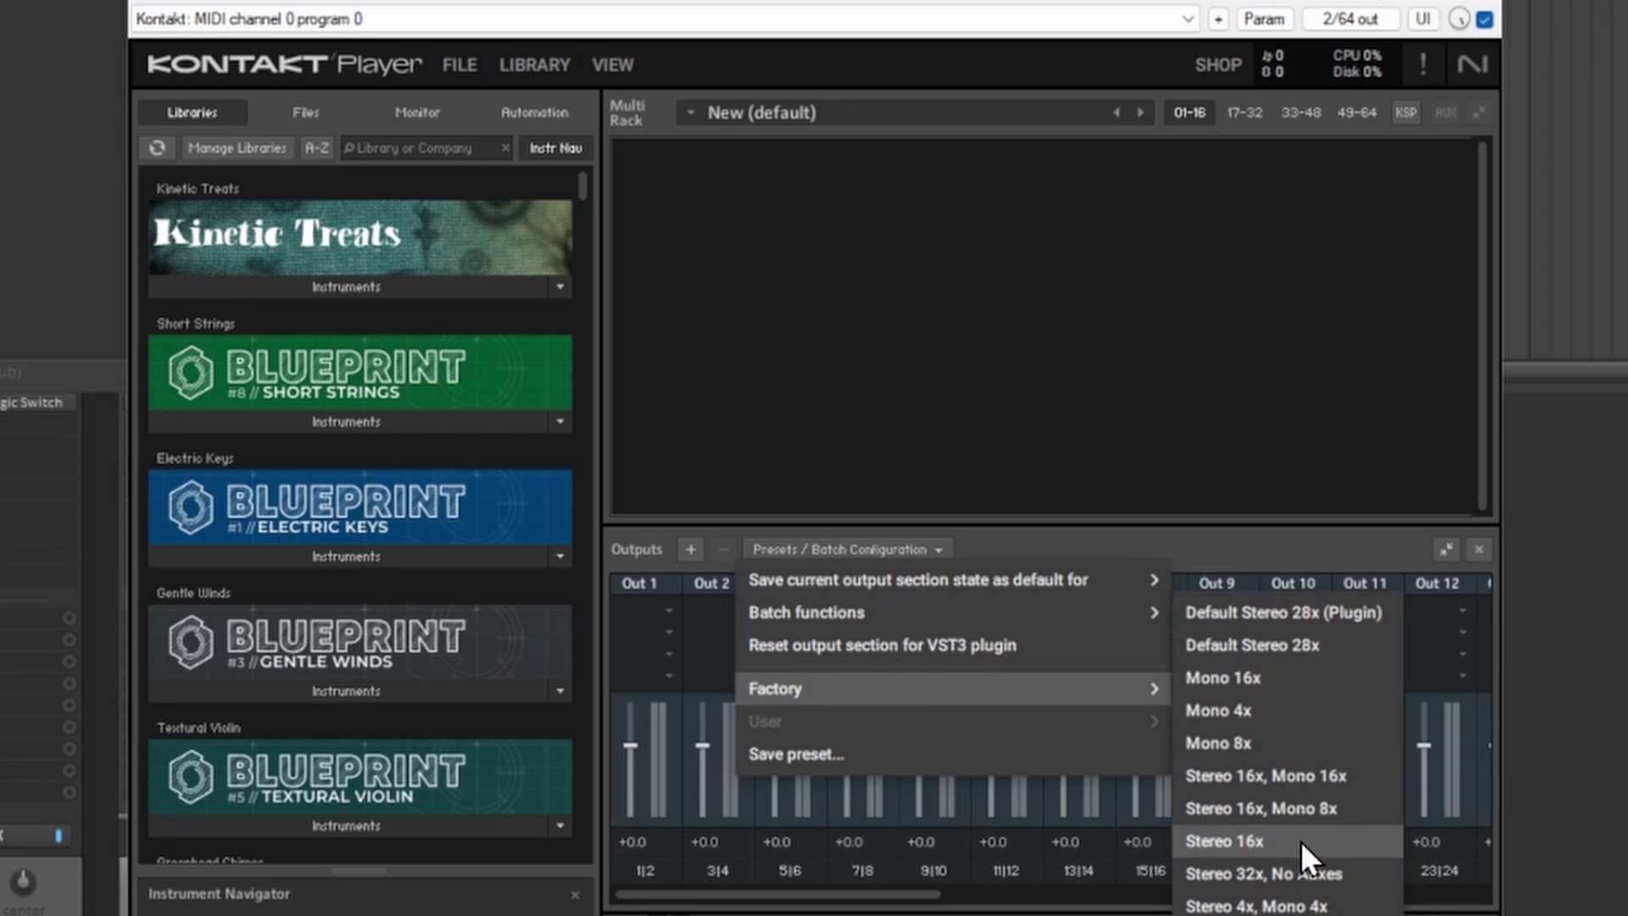
click(828, 51)
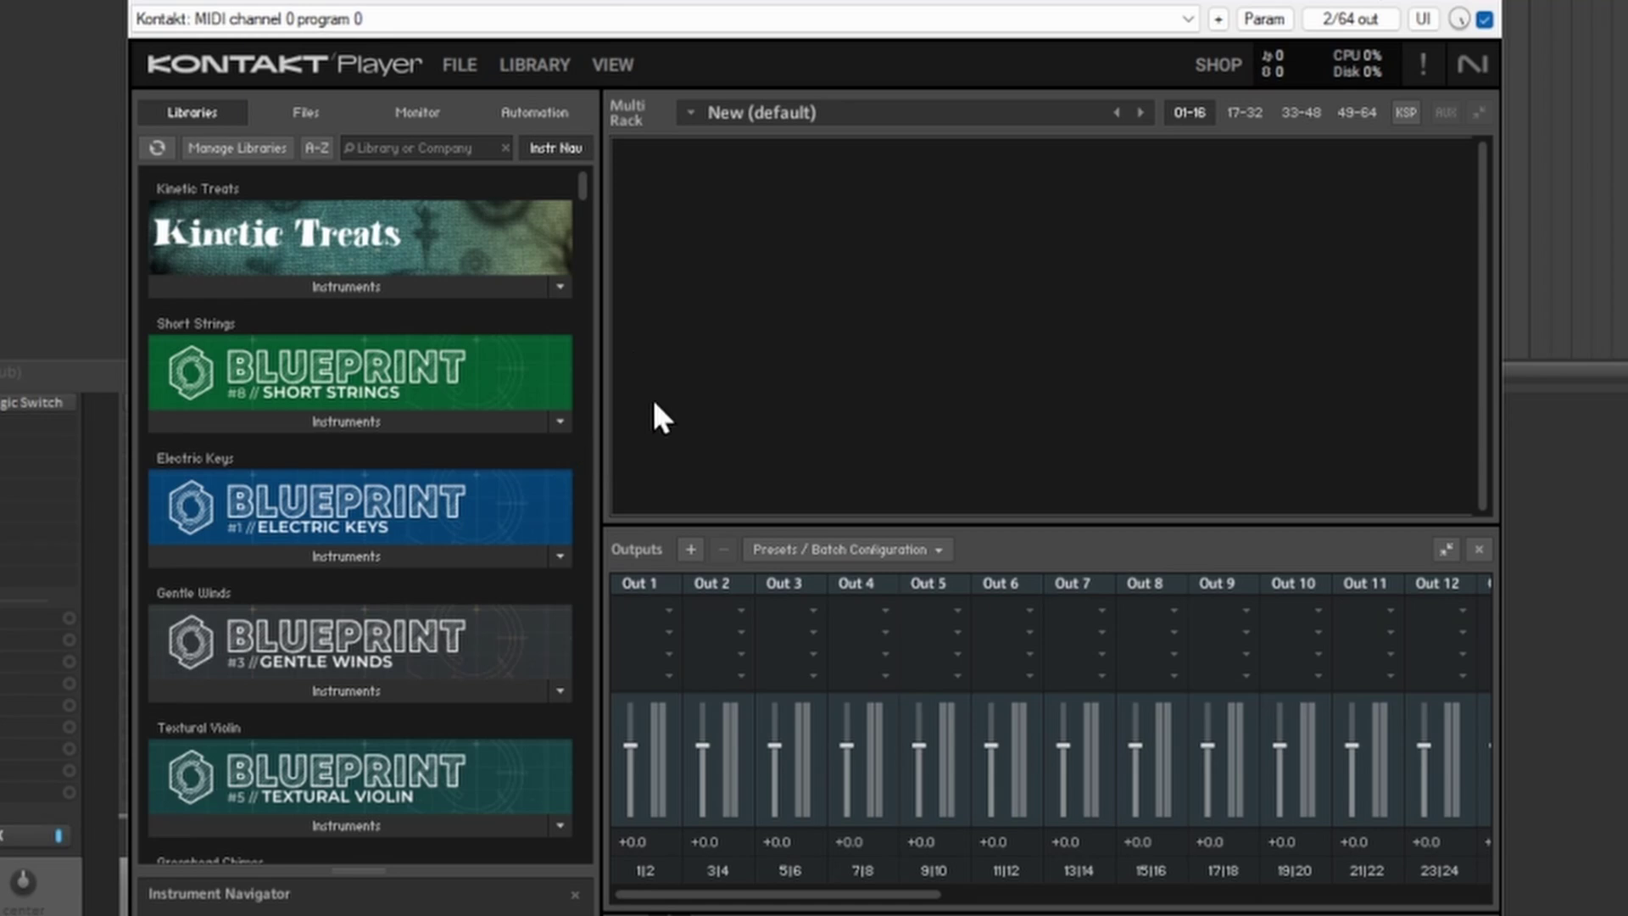
click(614, 66)
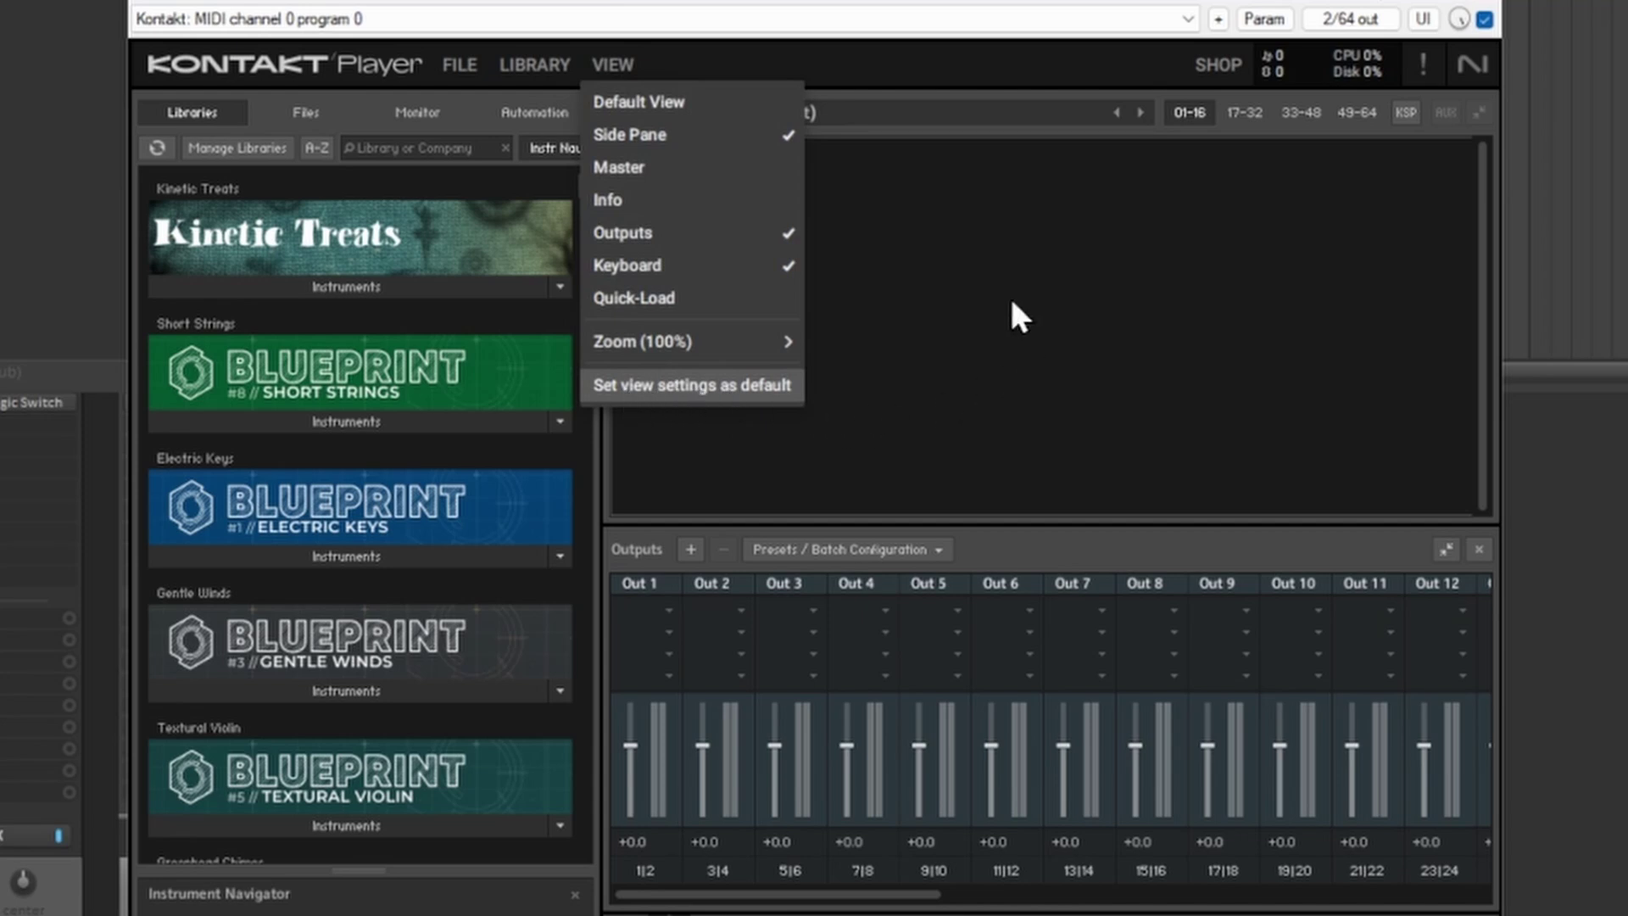
click(1020, 421)
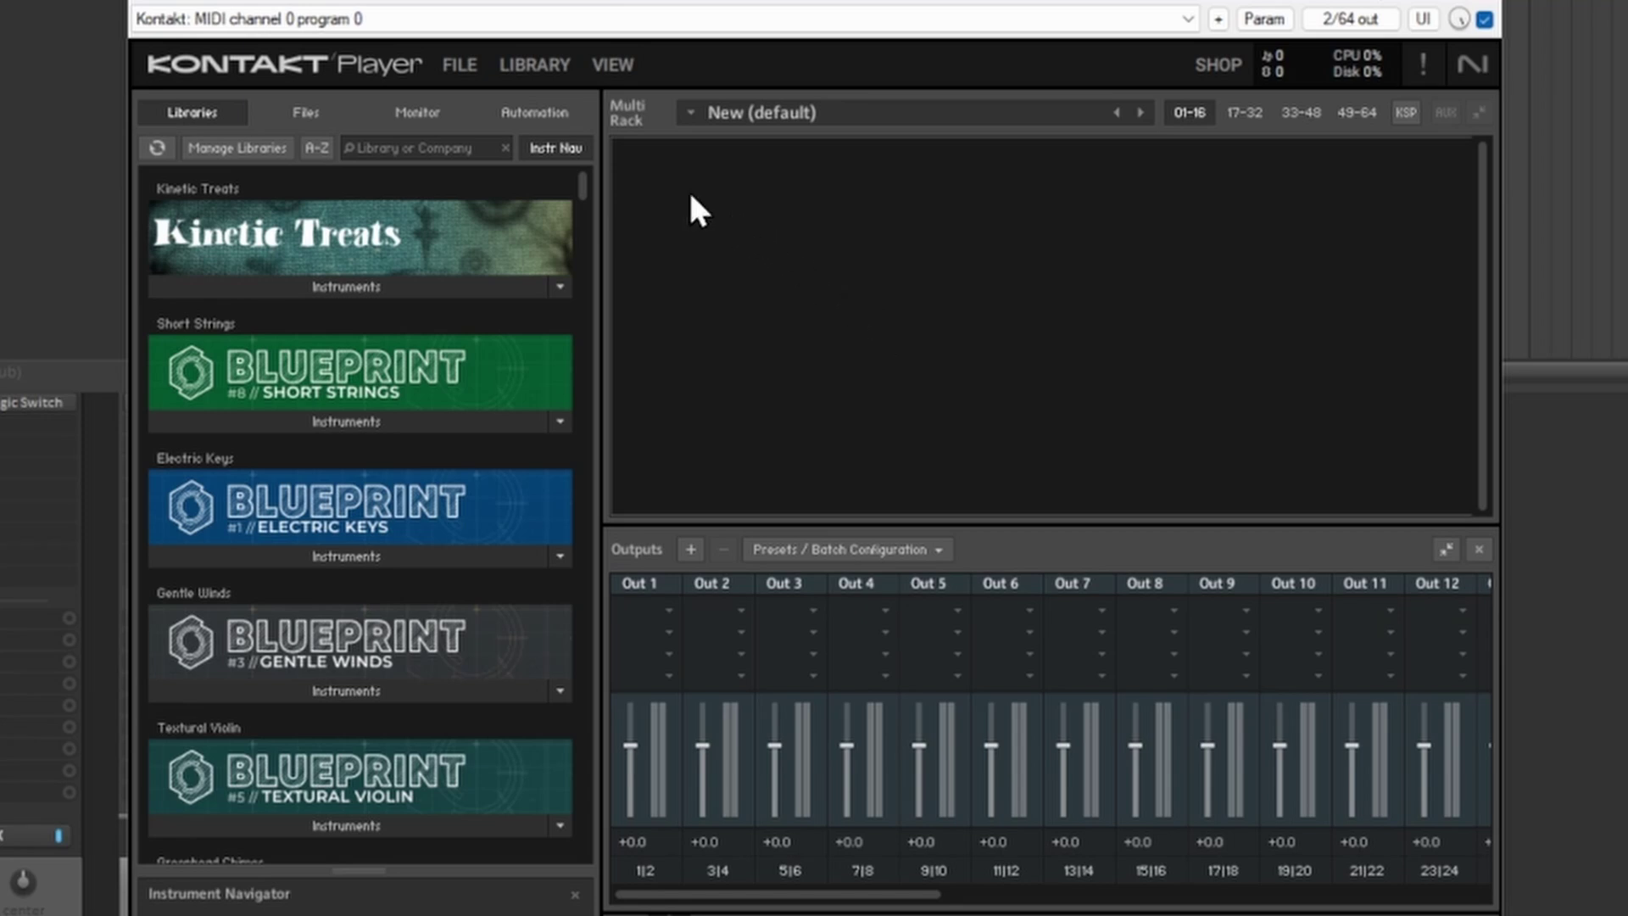
Set the MIDI channel assignment for loaded patches to Assign first free in Kontakt's Handling options and close the options
click(455, 66)
click(494, 474)
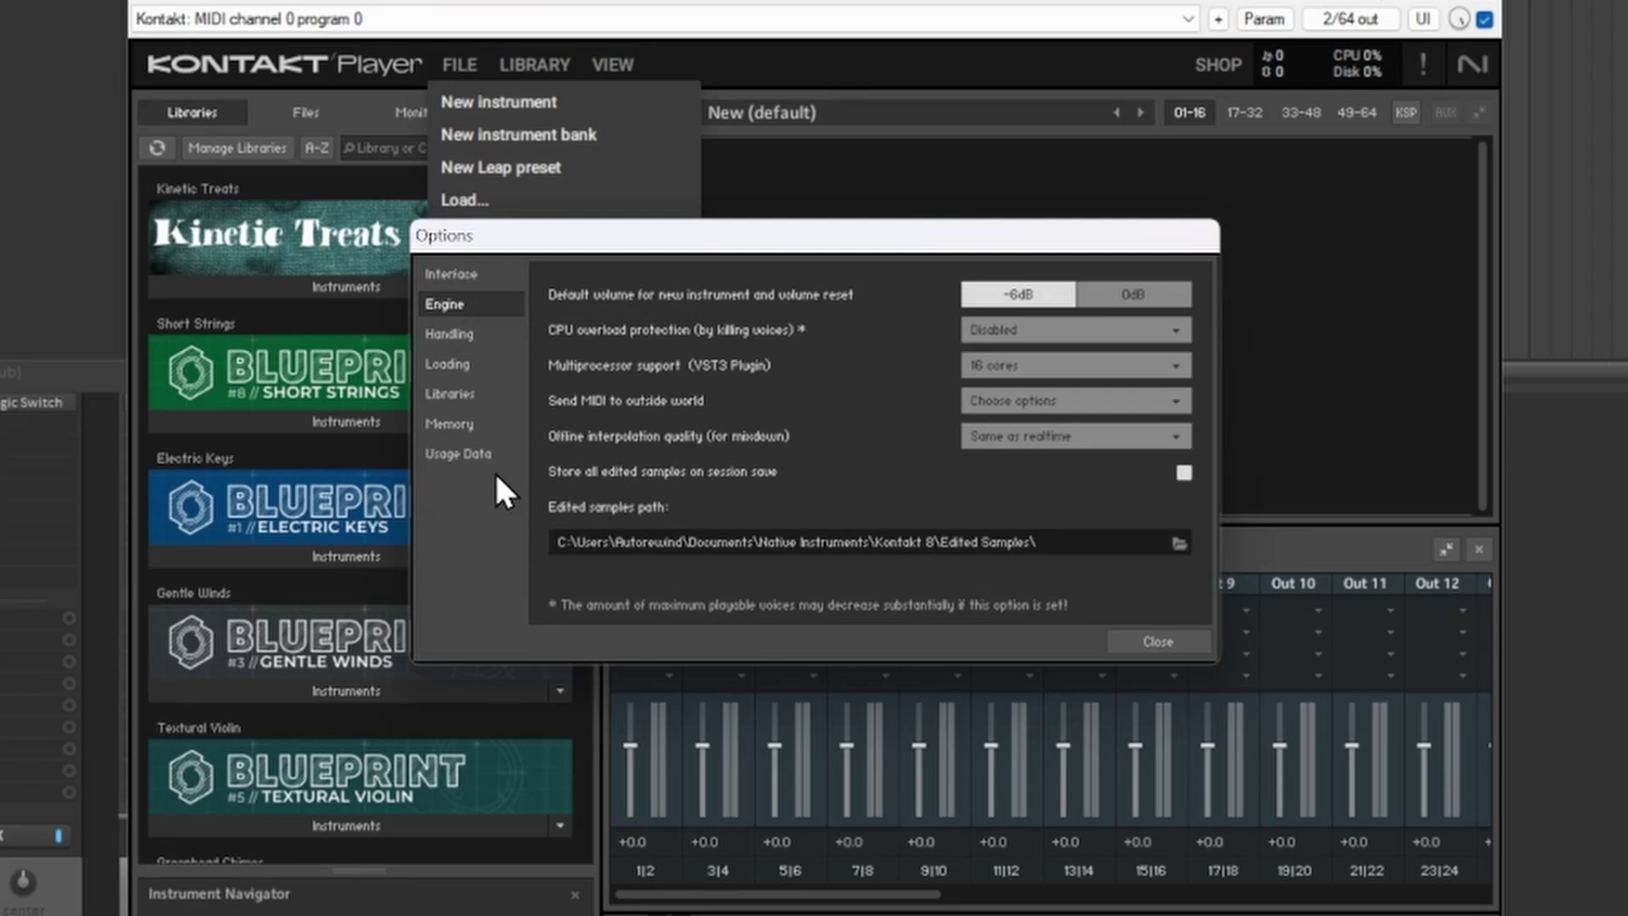
click(443, 336)
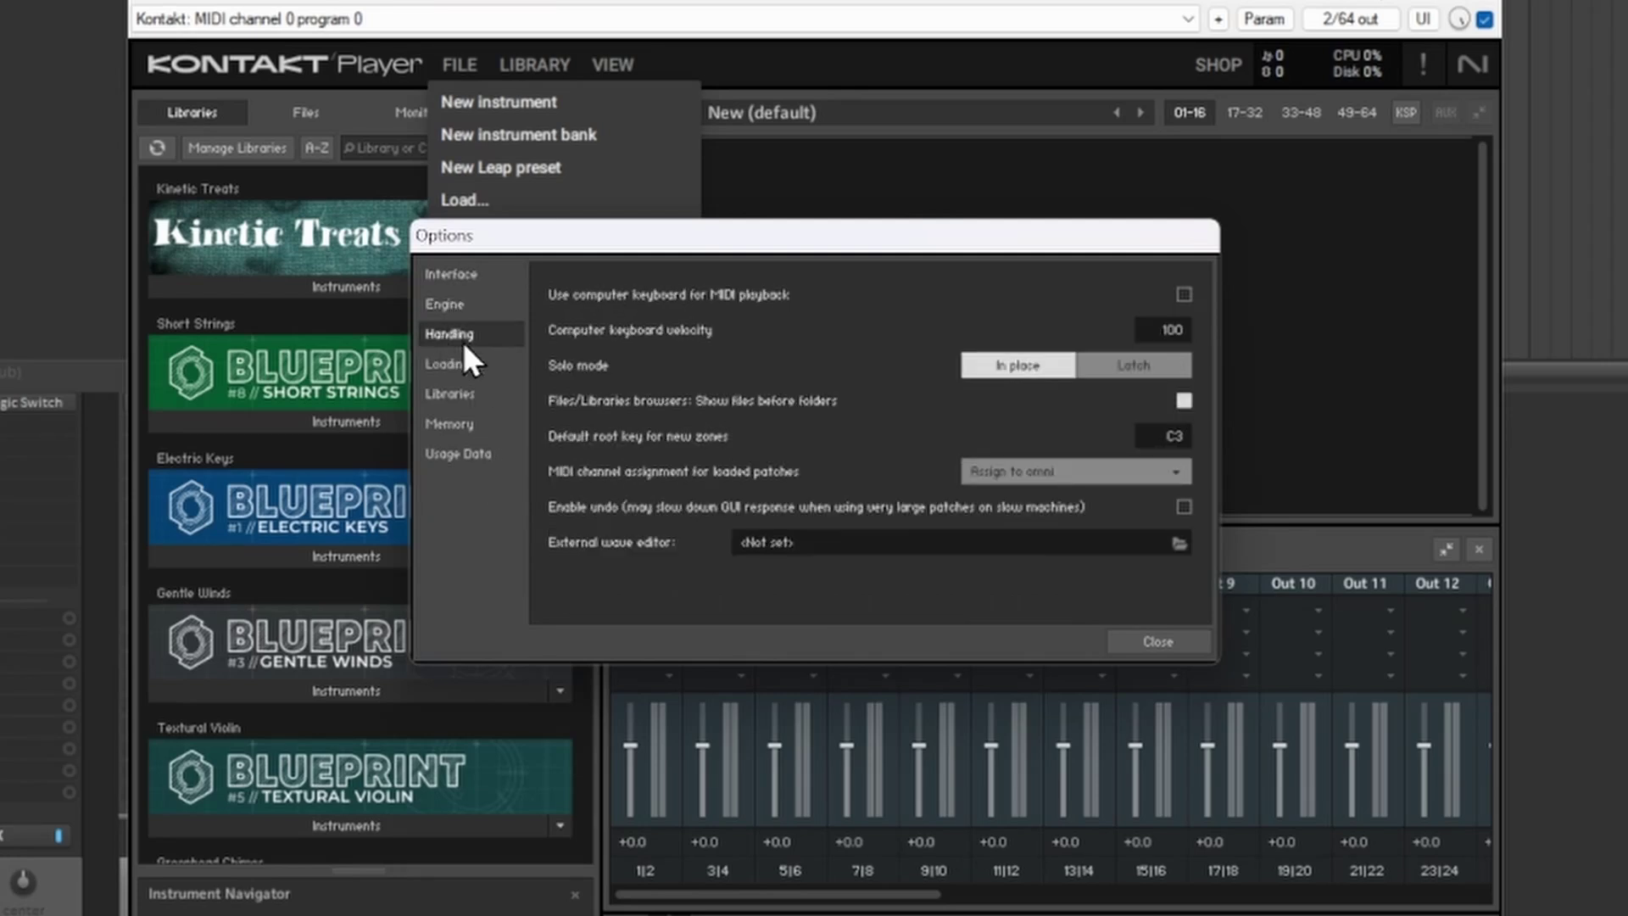
click(1051, 484)
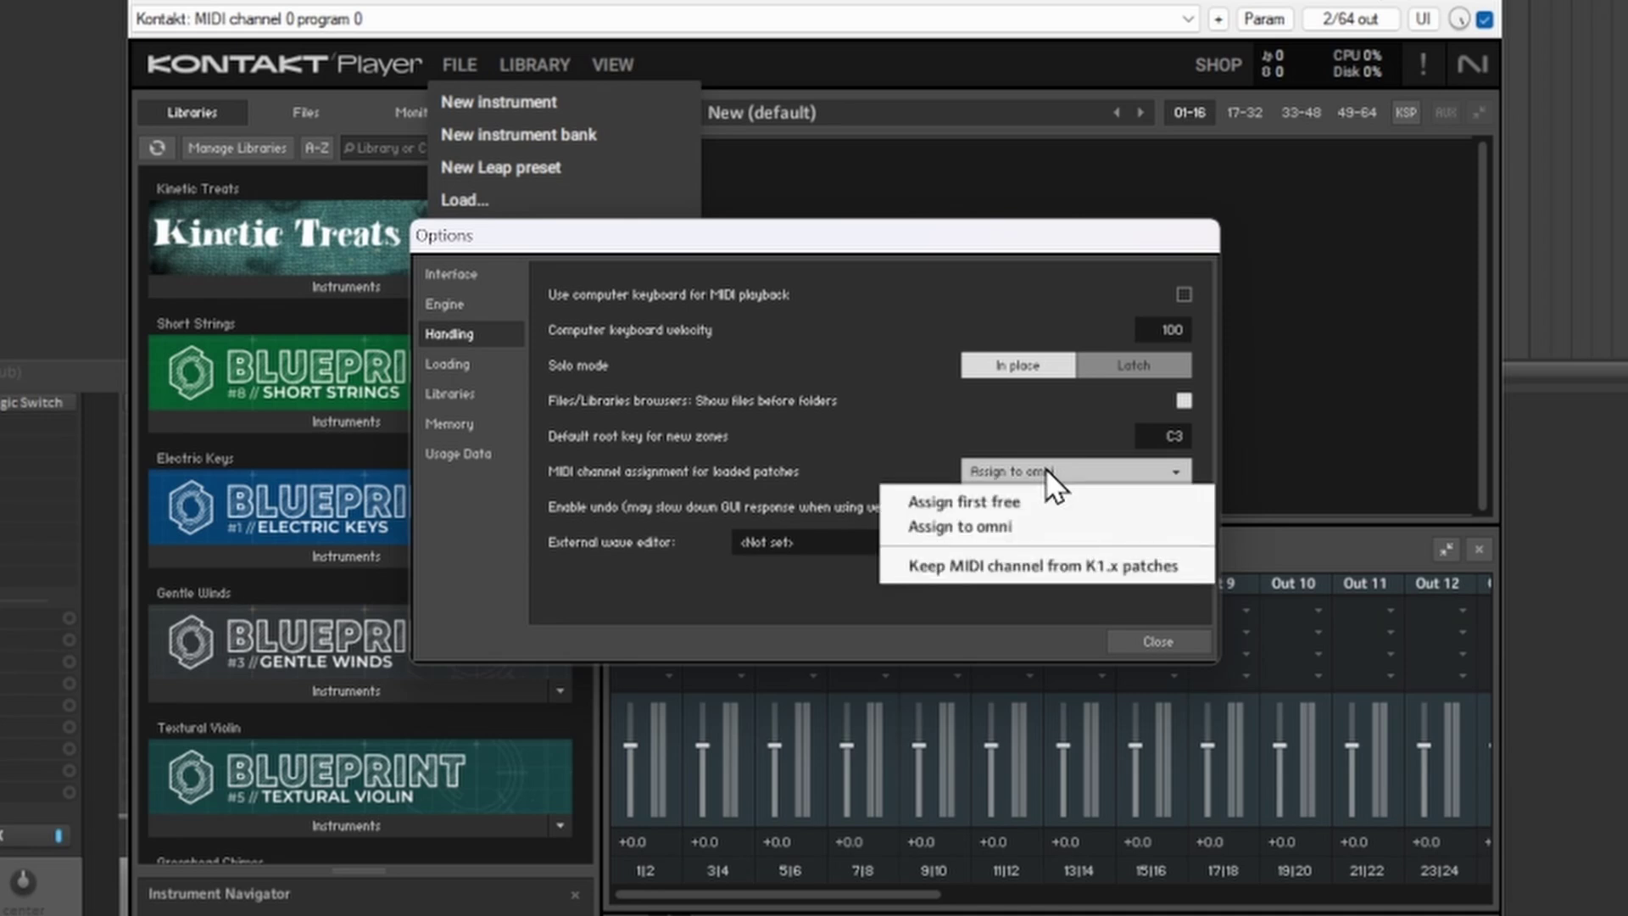
click(983, 504)
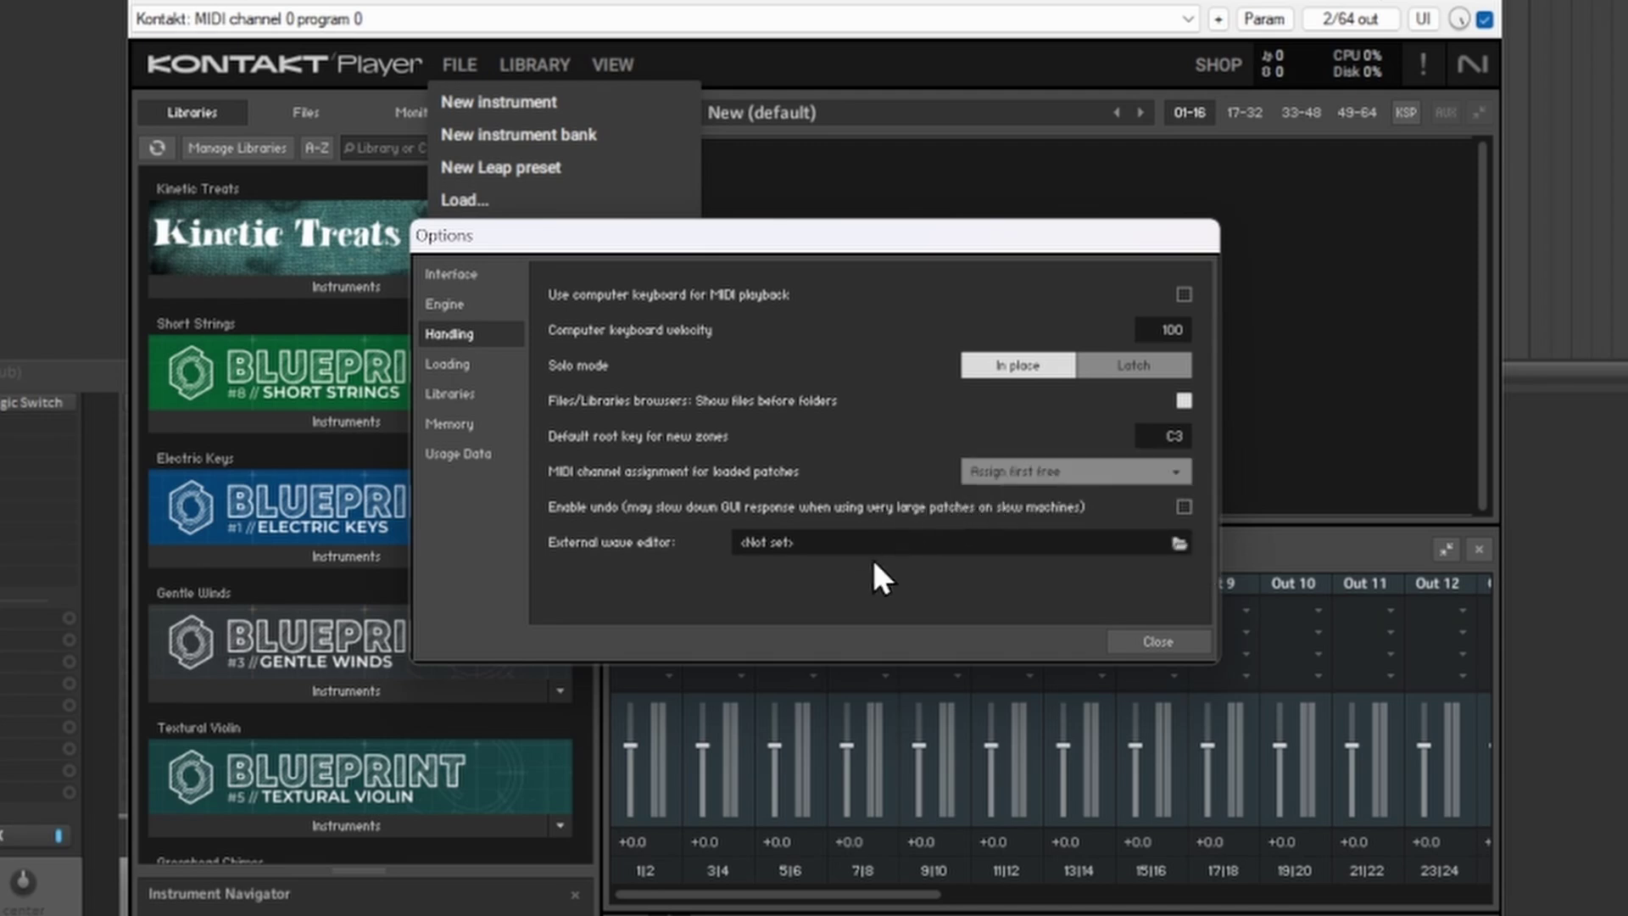
click(1162, 641)
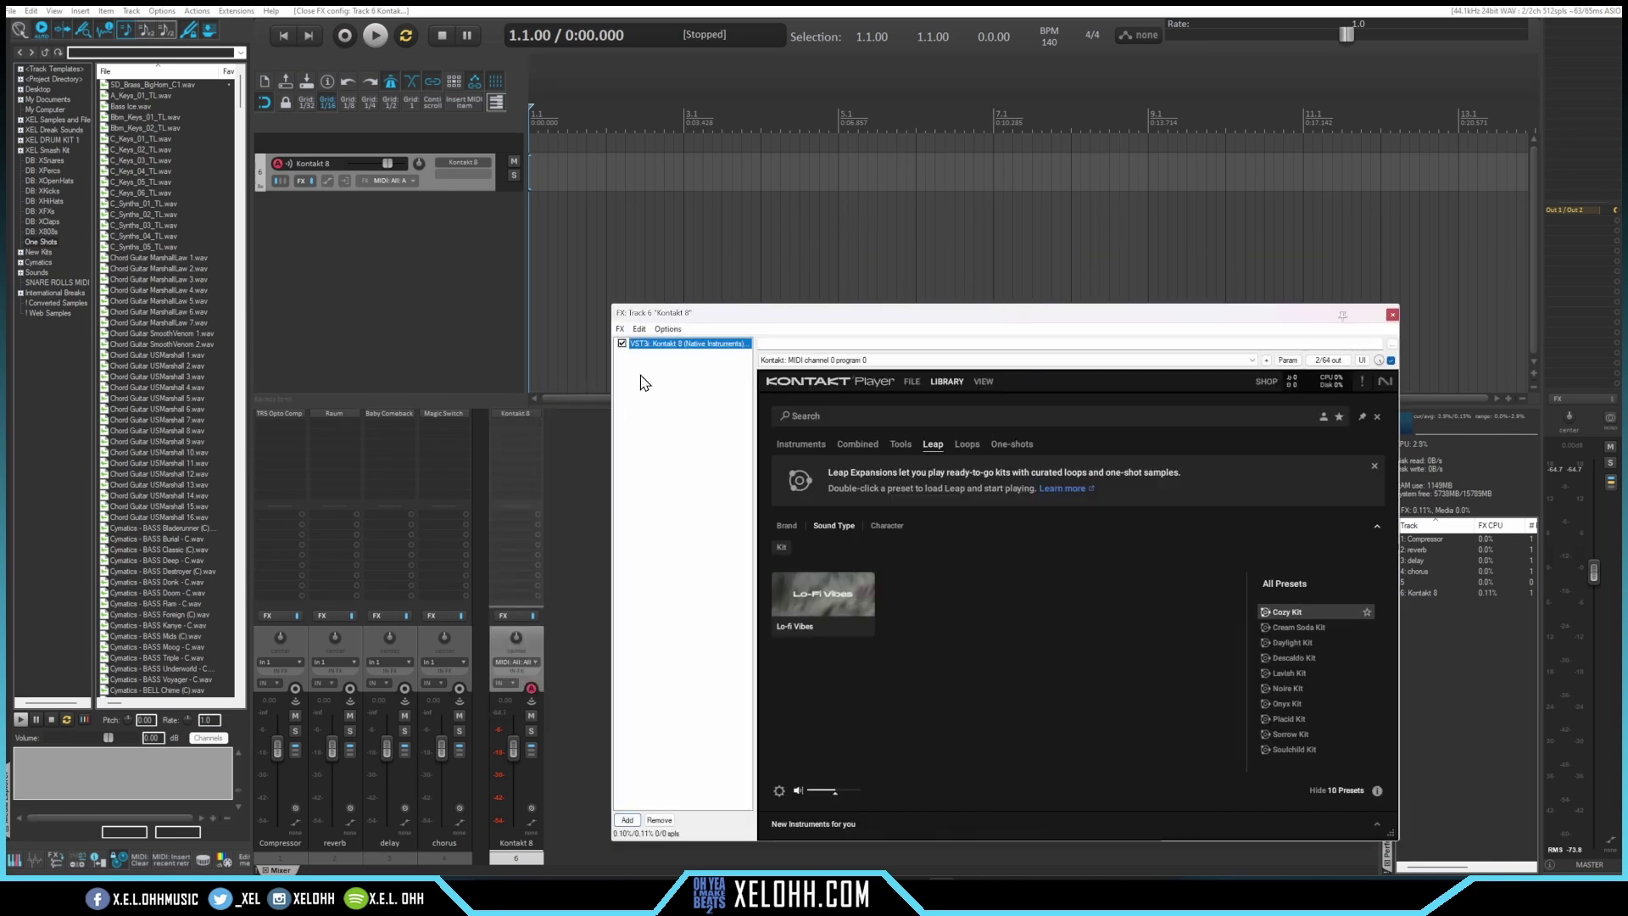
Close Kontakt's library browser, build 16 channels of MIDI routing to the Kontakt 8 track and close its FX window
drag(941, 316, 869, 219)
click(874, 281)
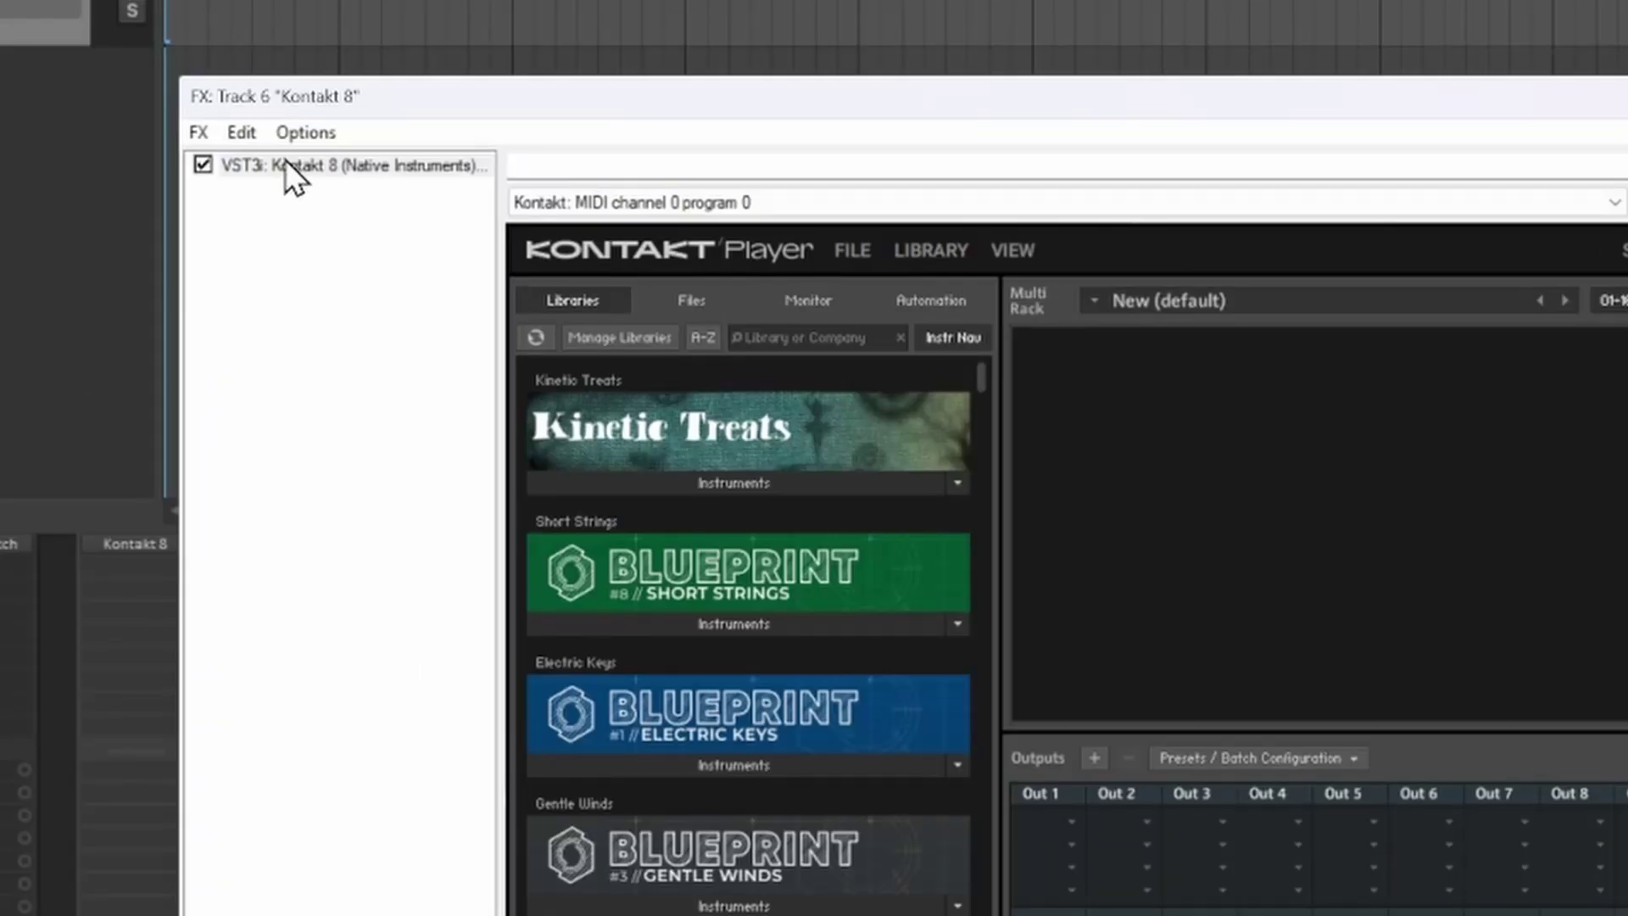
click(231, 134)
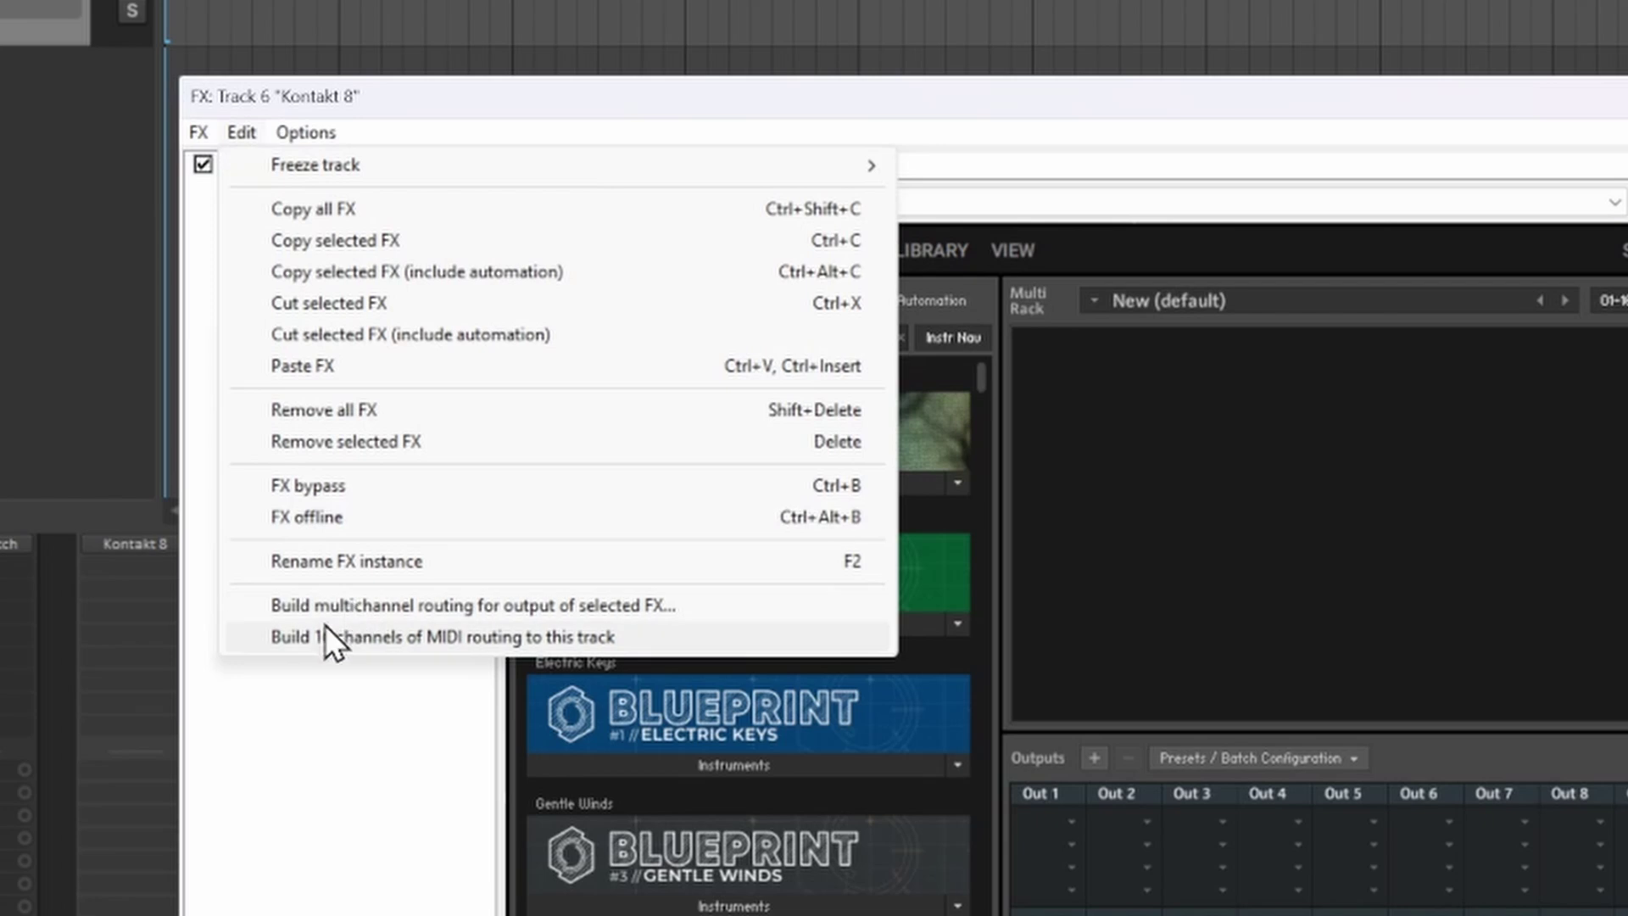
click(431, 638)
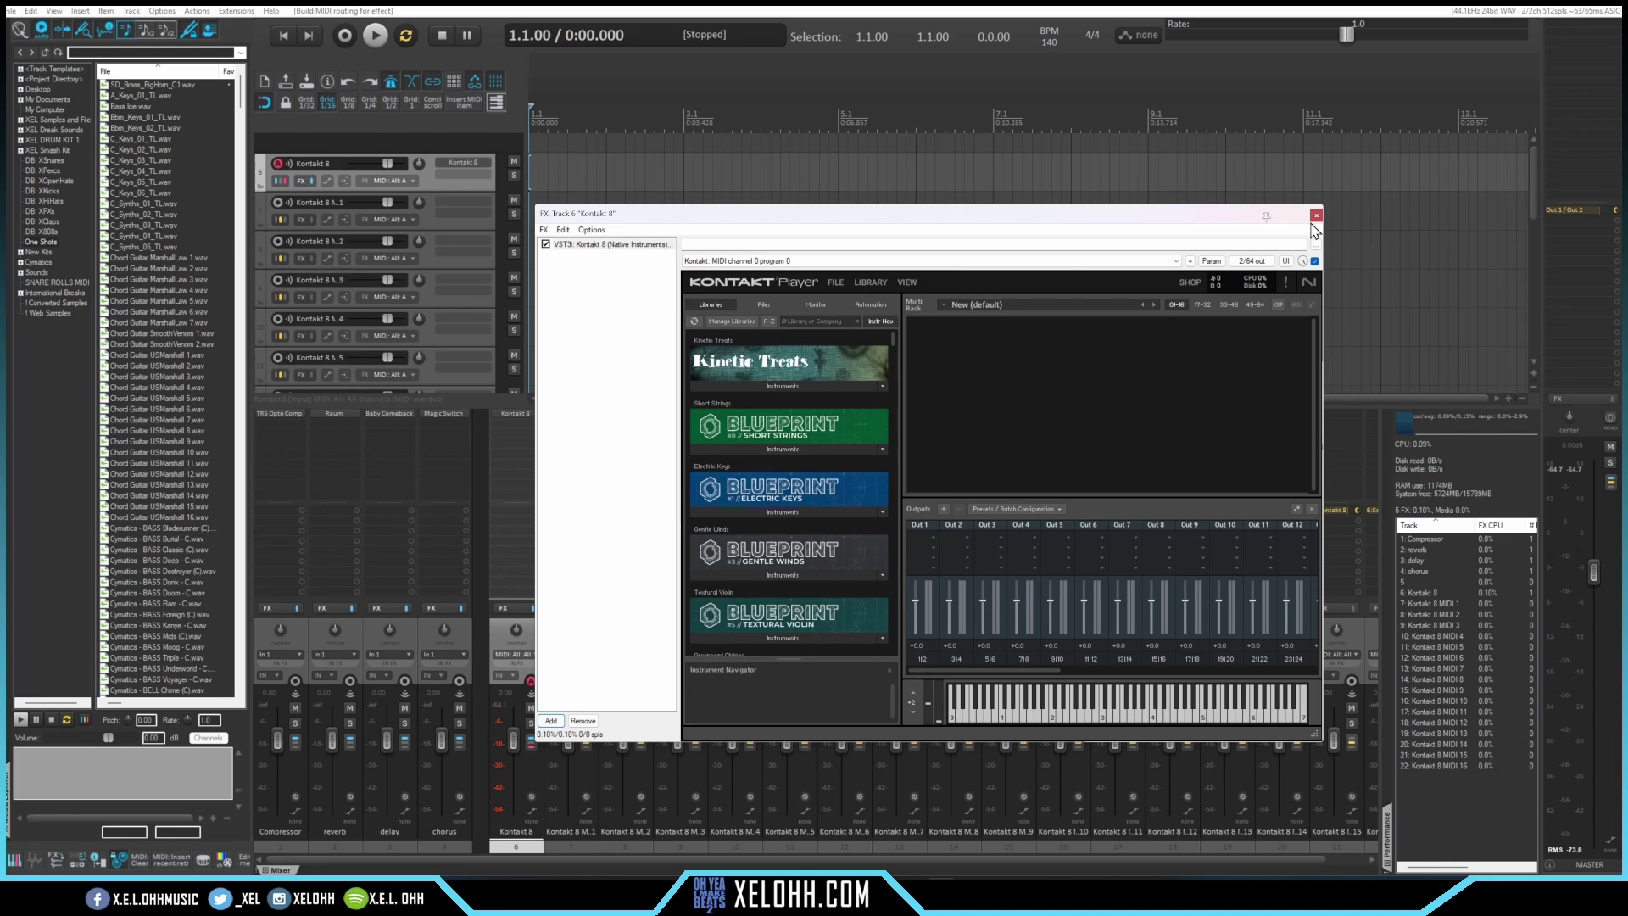
click(1316, 215)
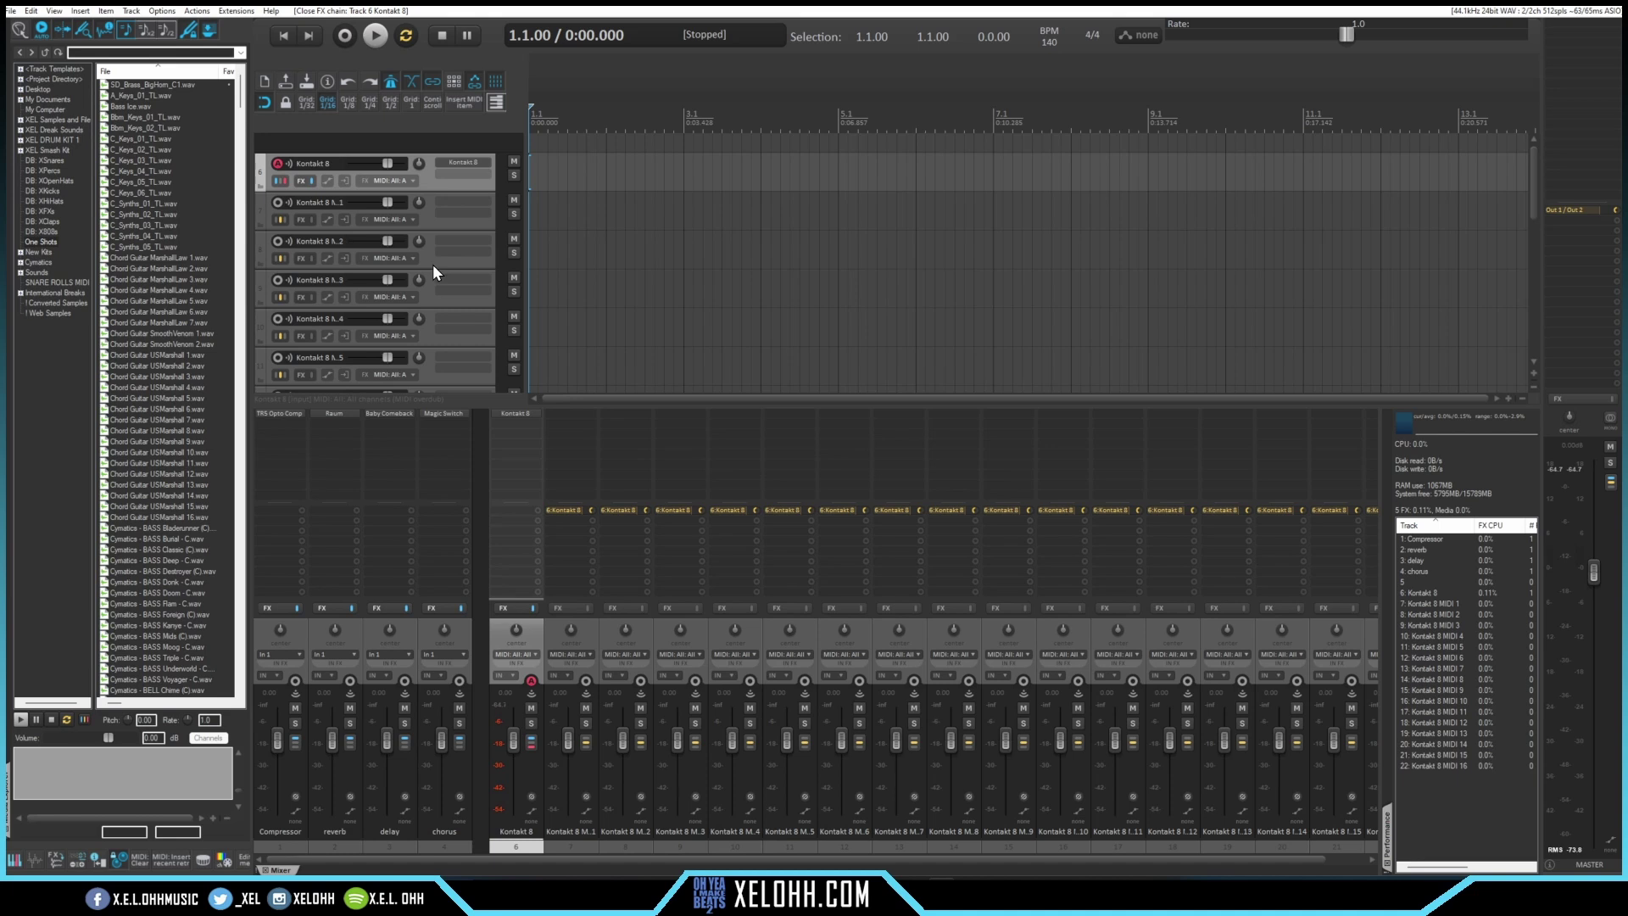
Look through the Kontakt 8 MIDI tracks and open the Kontakt 8 track's routing to examine its MIDI receives
scroll(431, 267, down, 5)
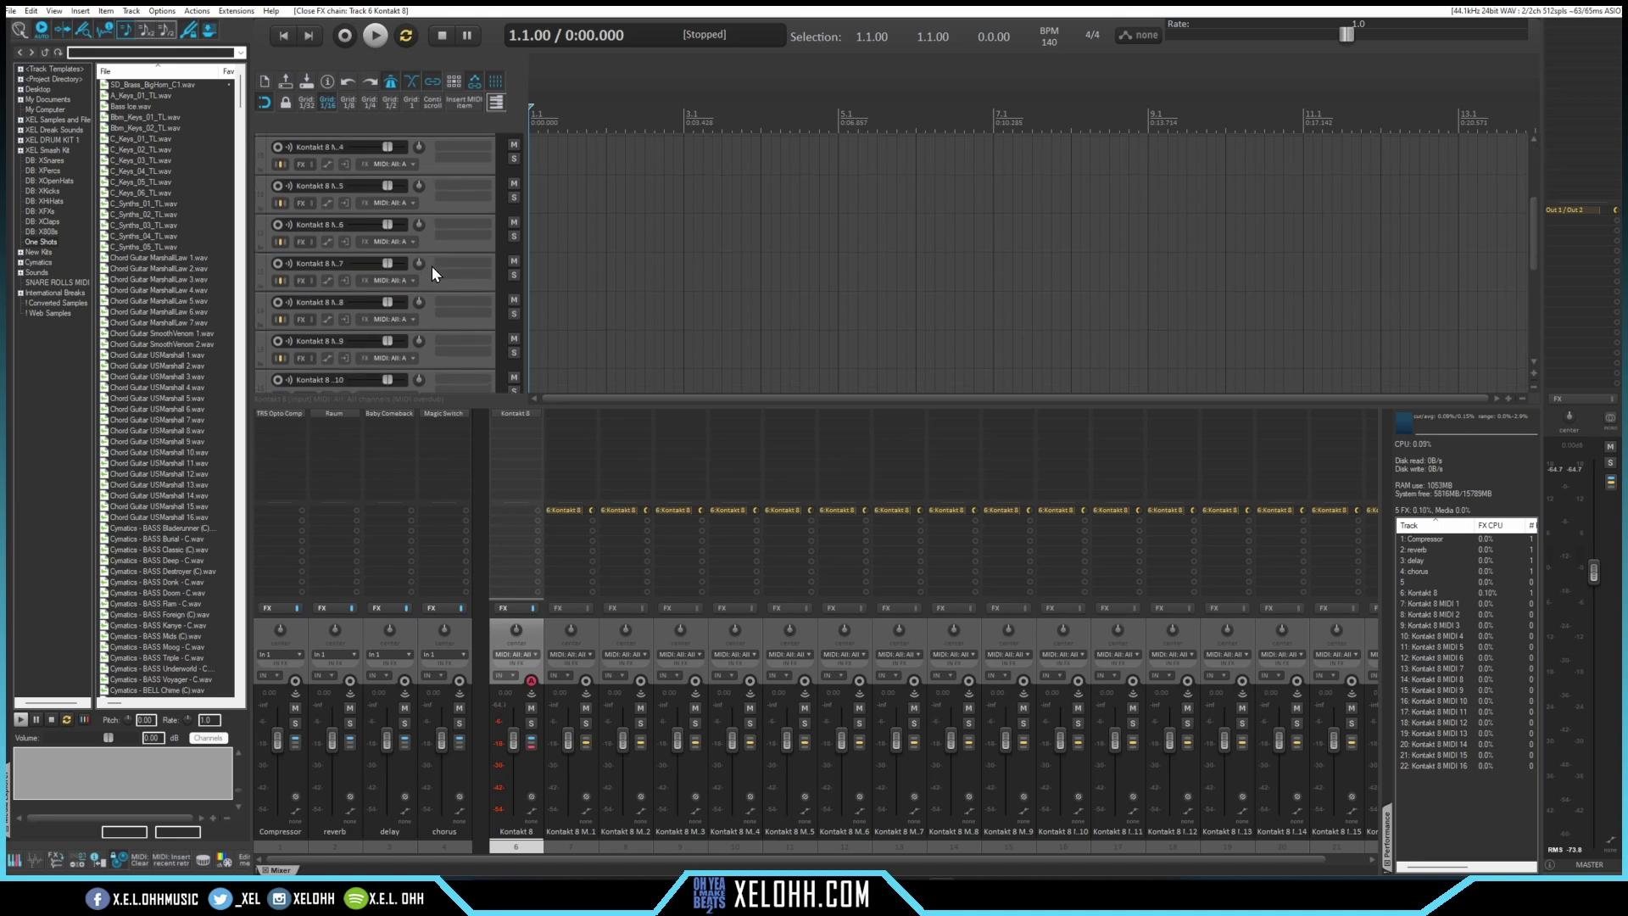
scroll(431, 267, up, 5)
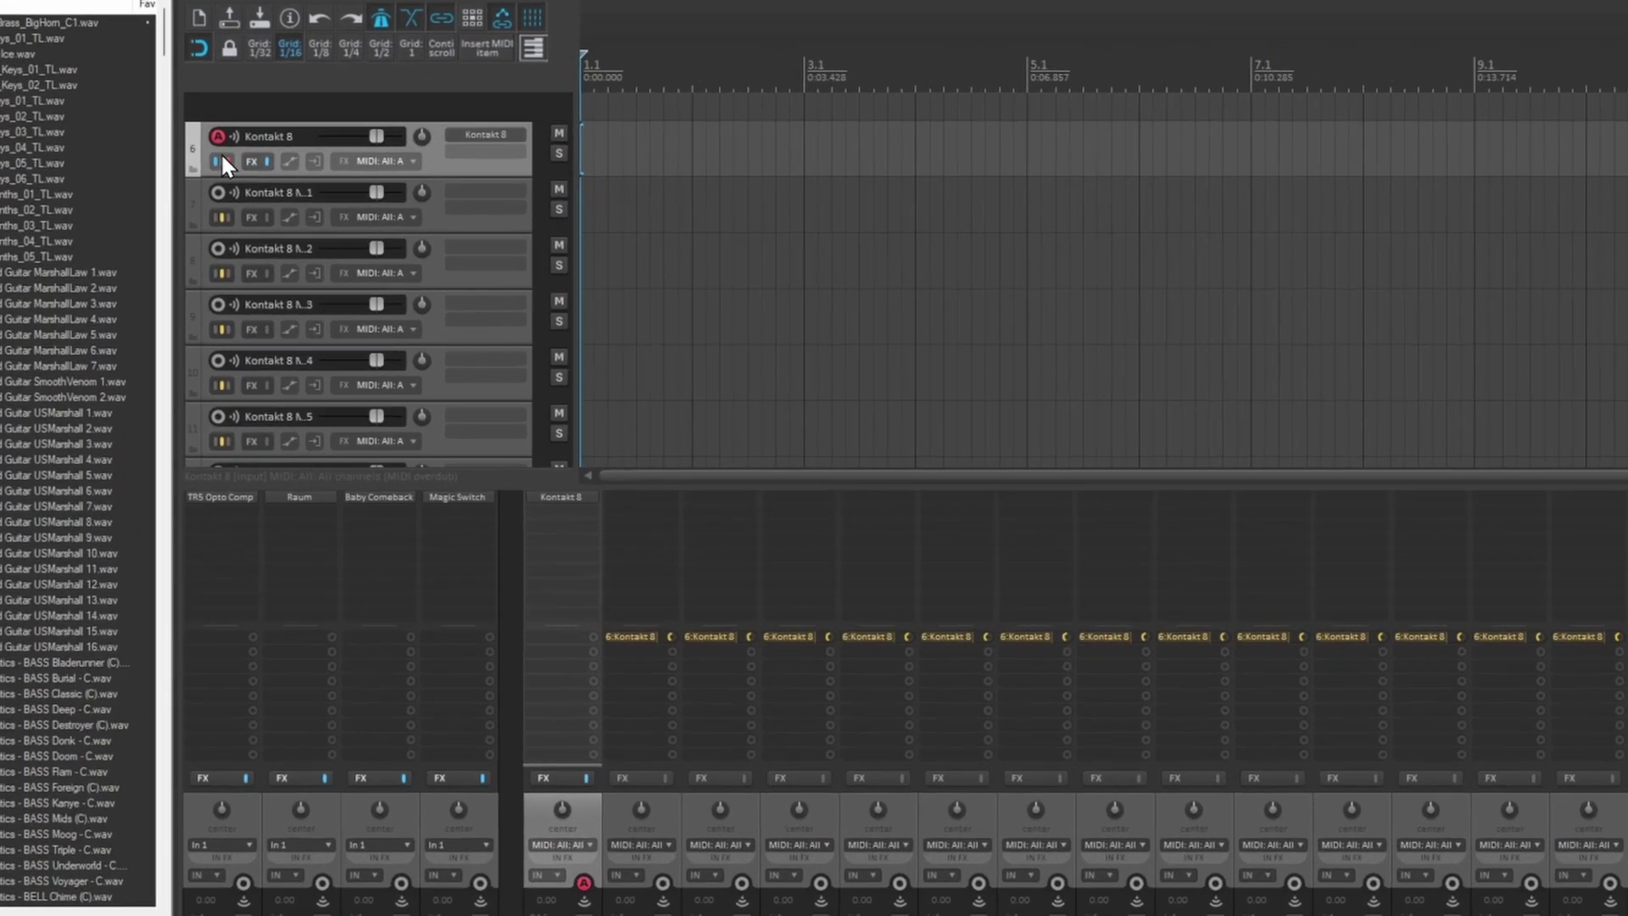
mouse_move(280, 179)
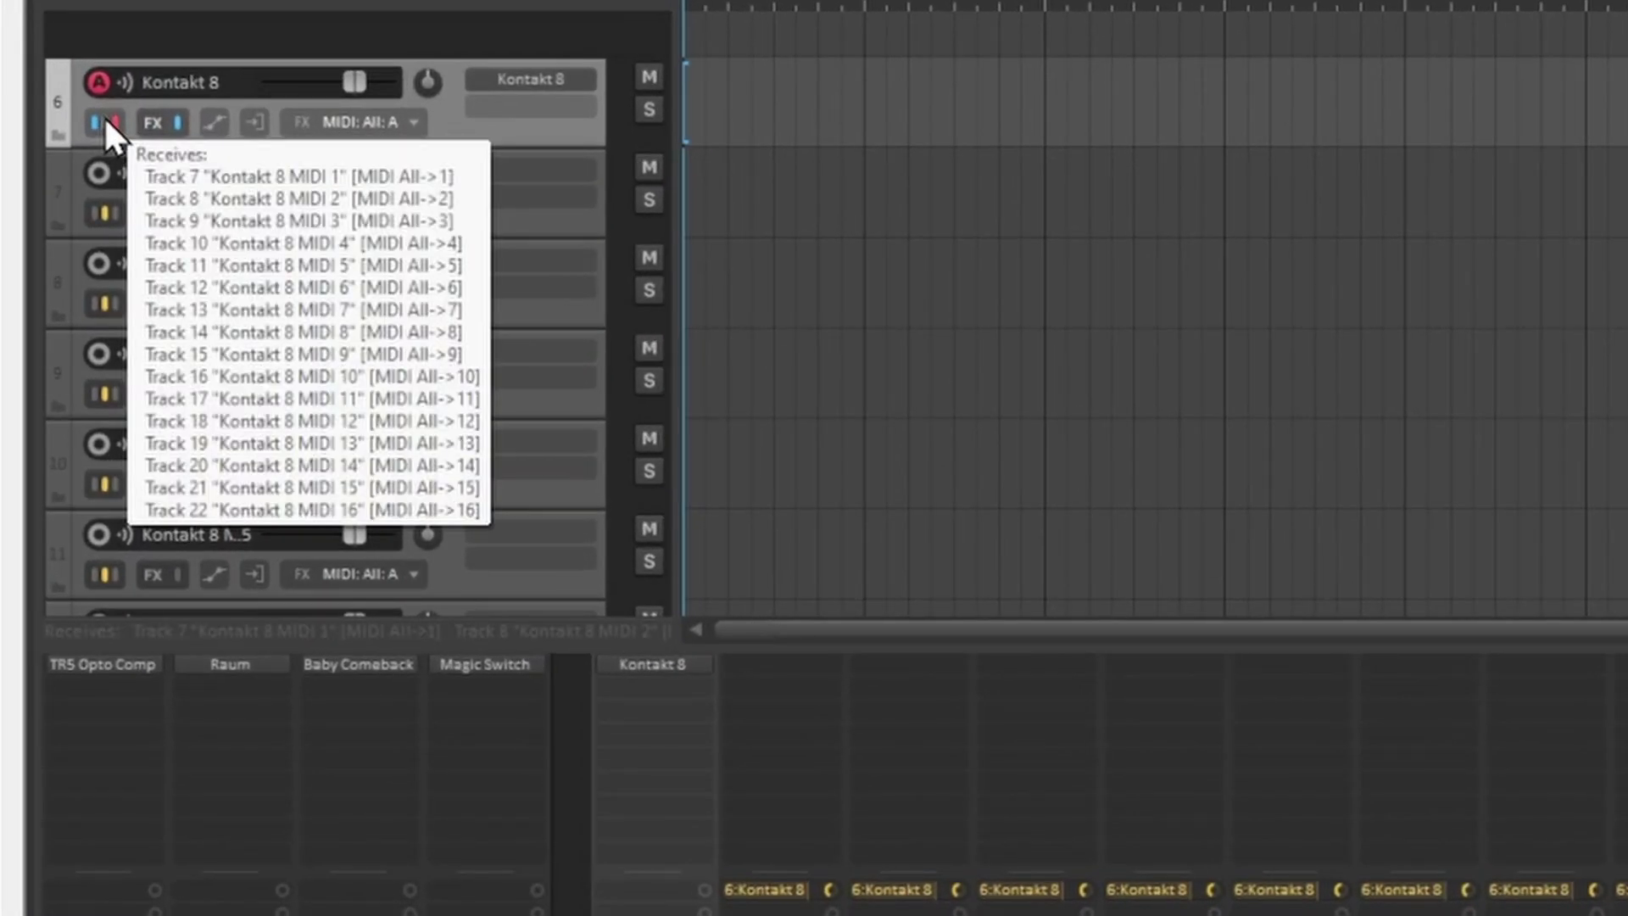
click(103, 116)
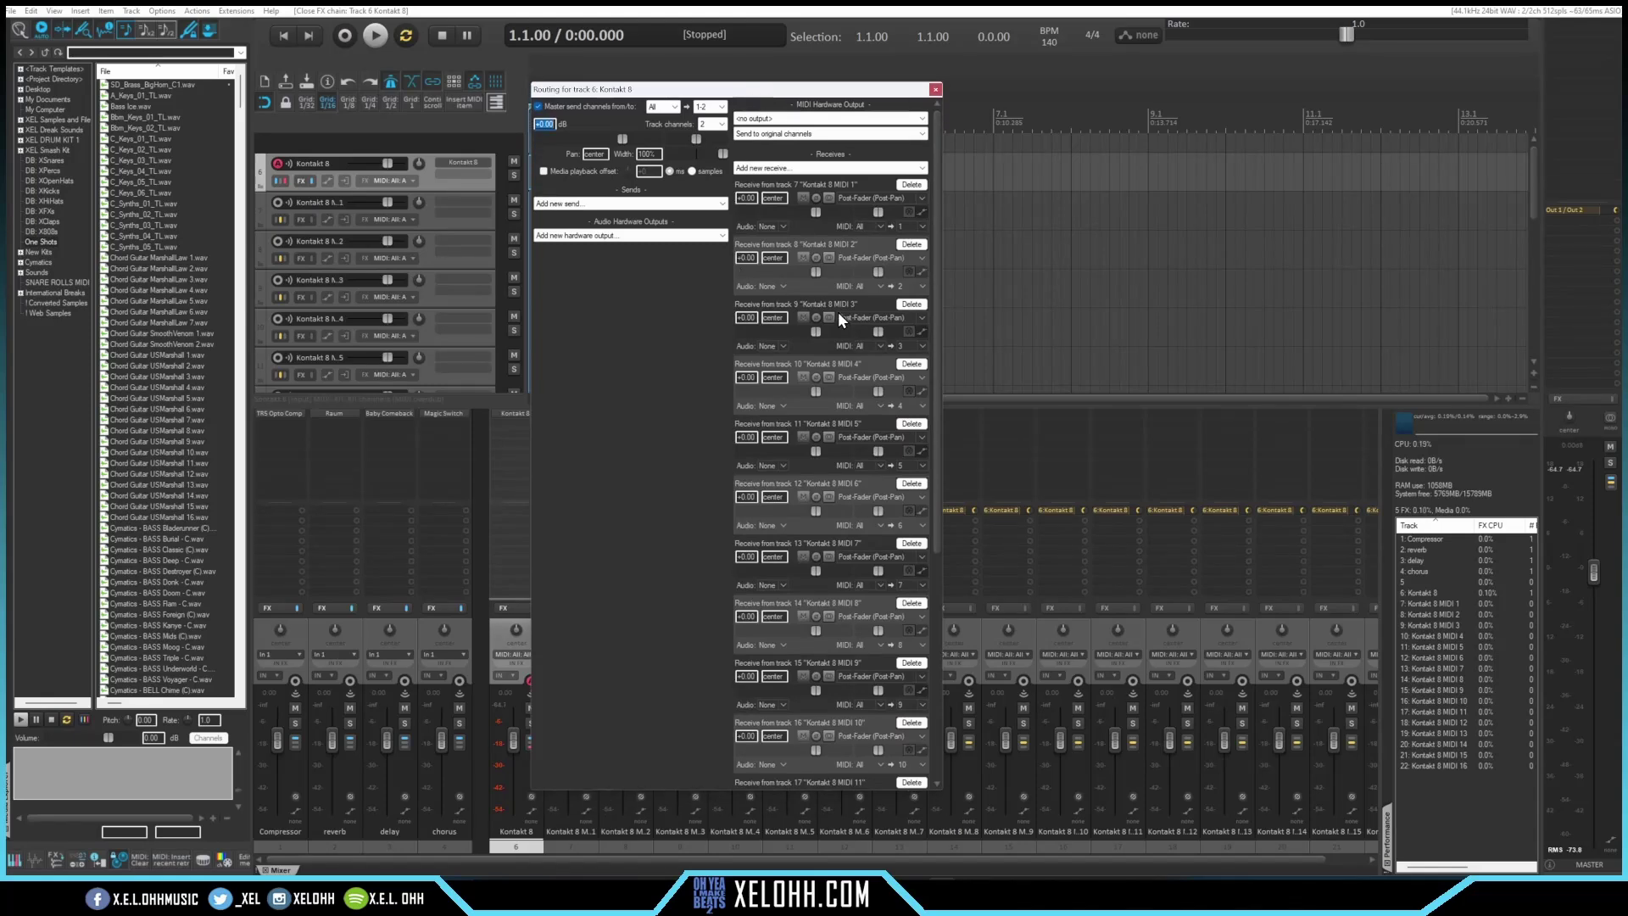
Turn off the Kontakt 8 track's master send and add sends from it to all tracks
scroll(837, 312, down, 6)
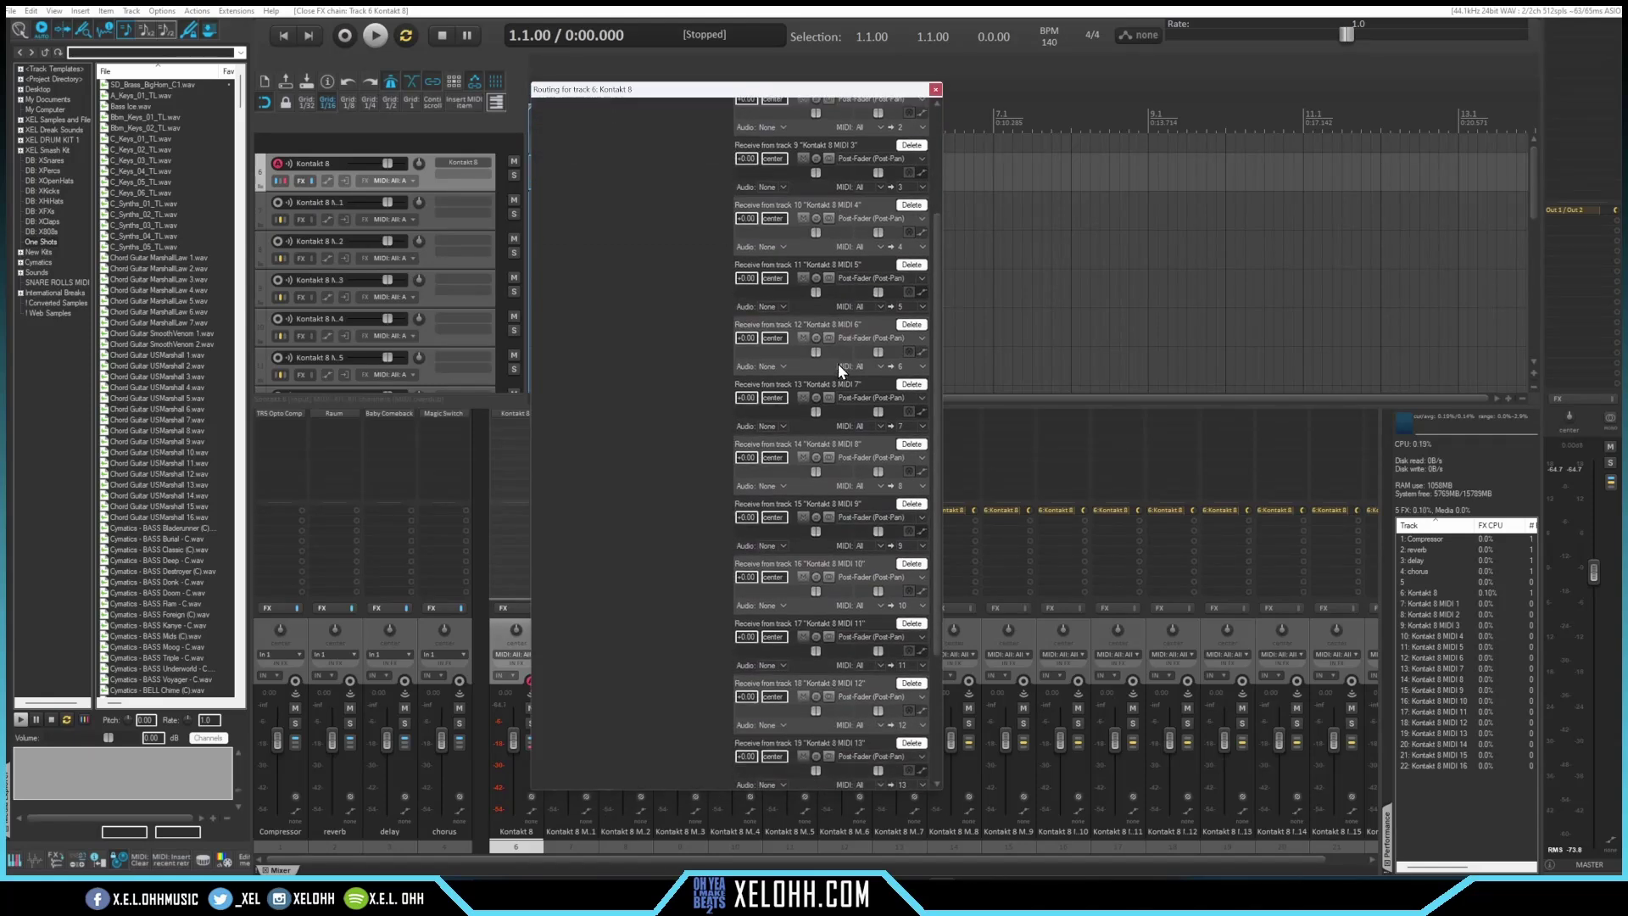
scroll(838, 475, up, 6)
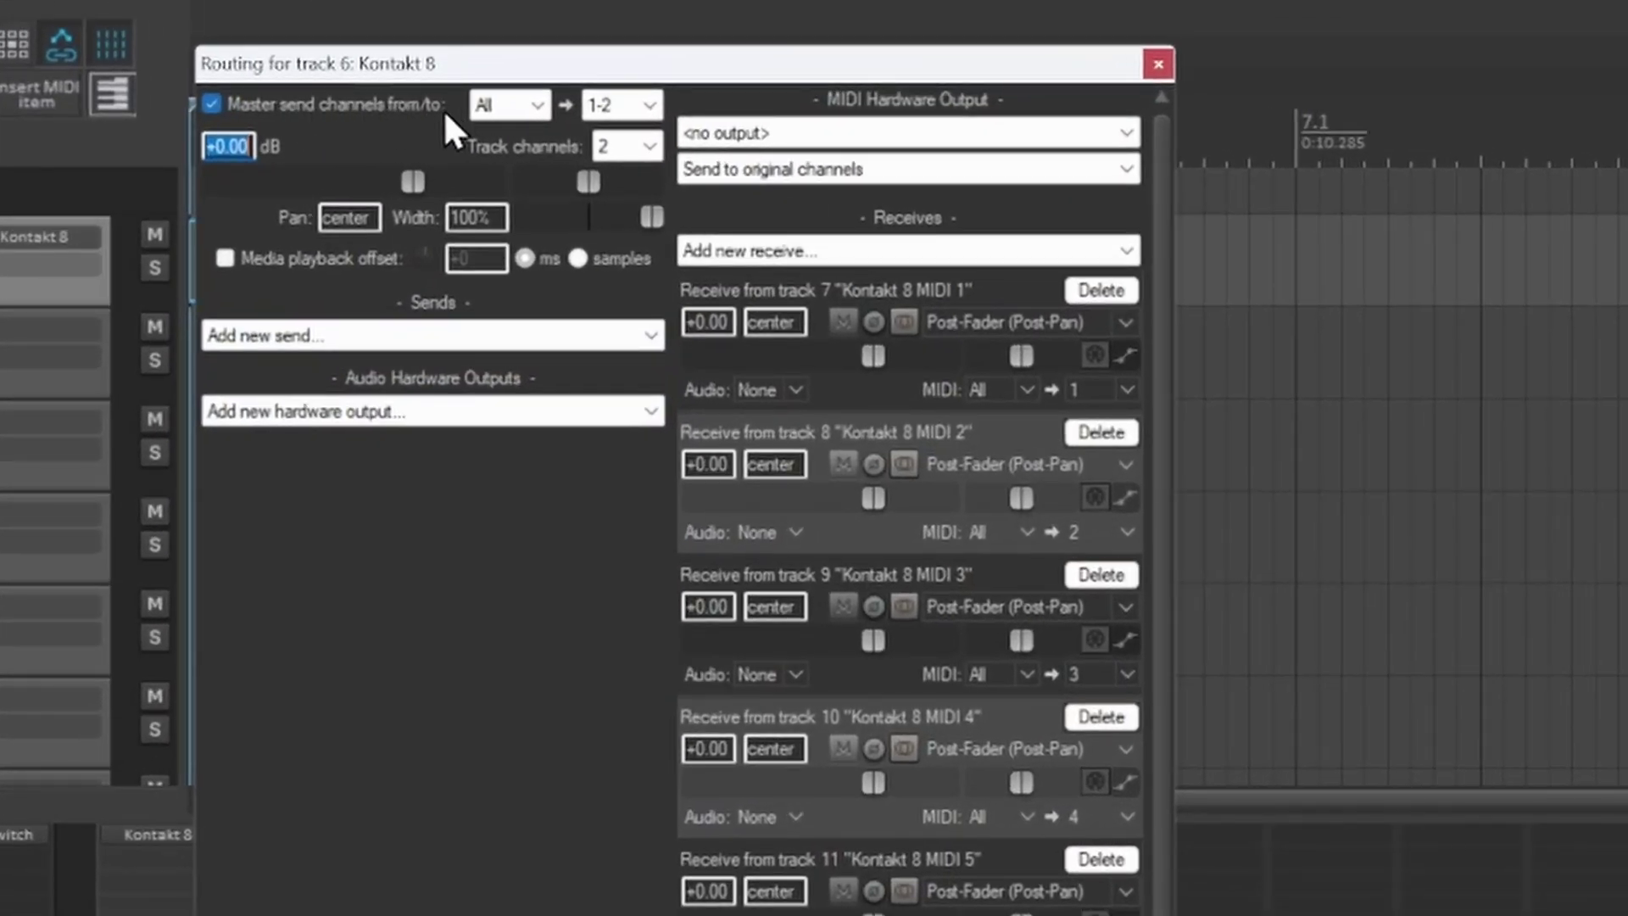
click(211, 103)
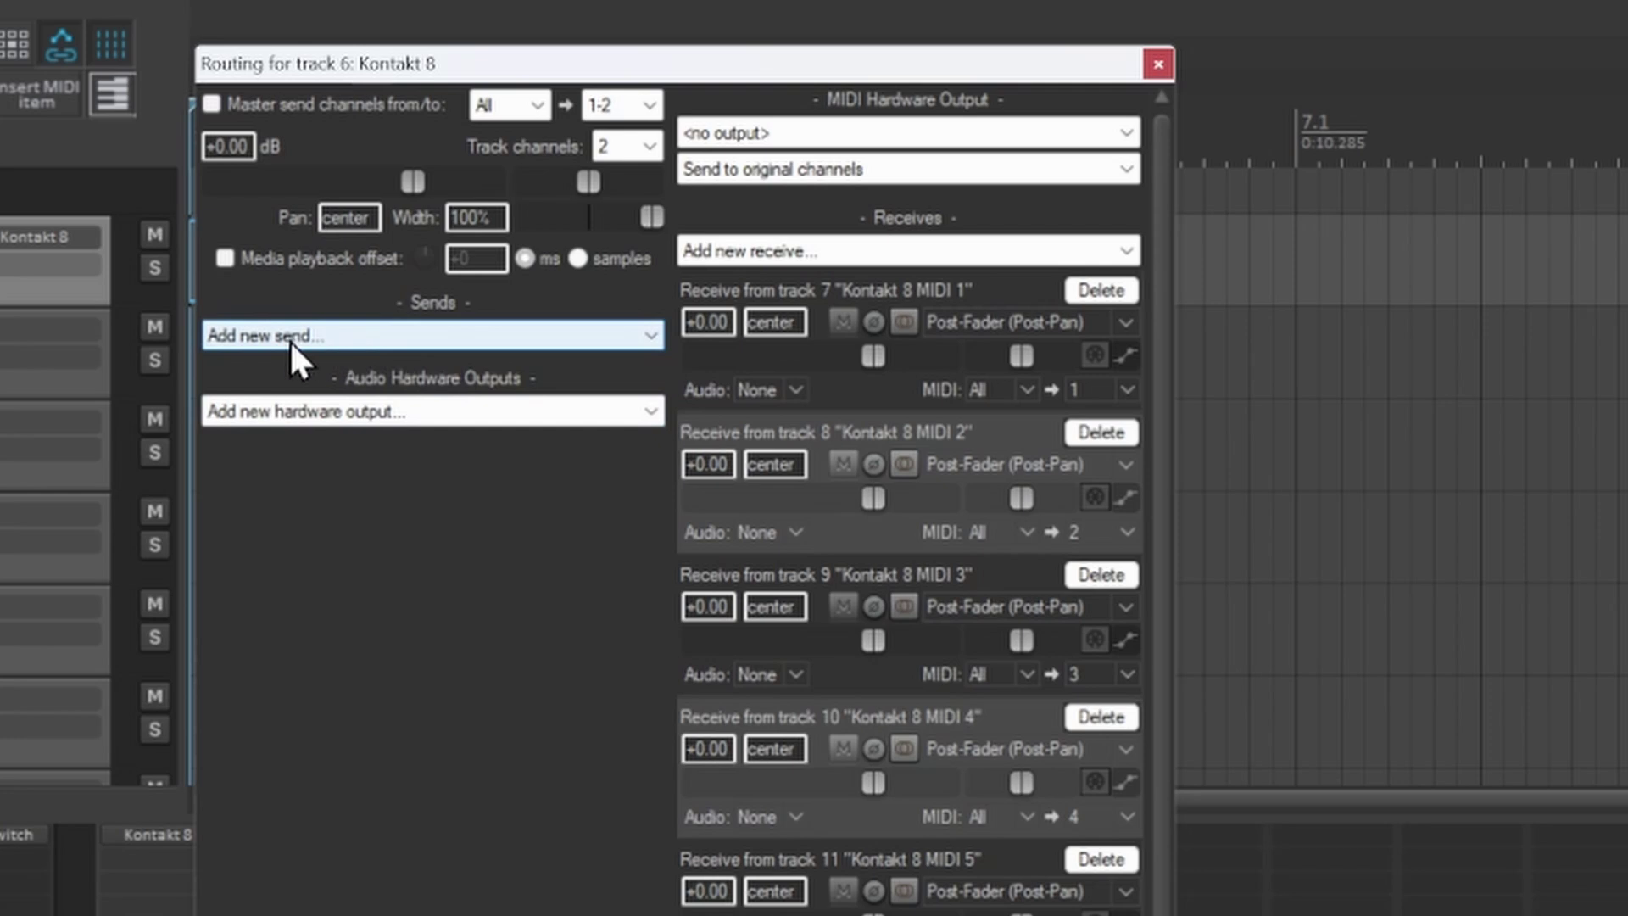
click(400, 336)
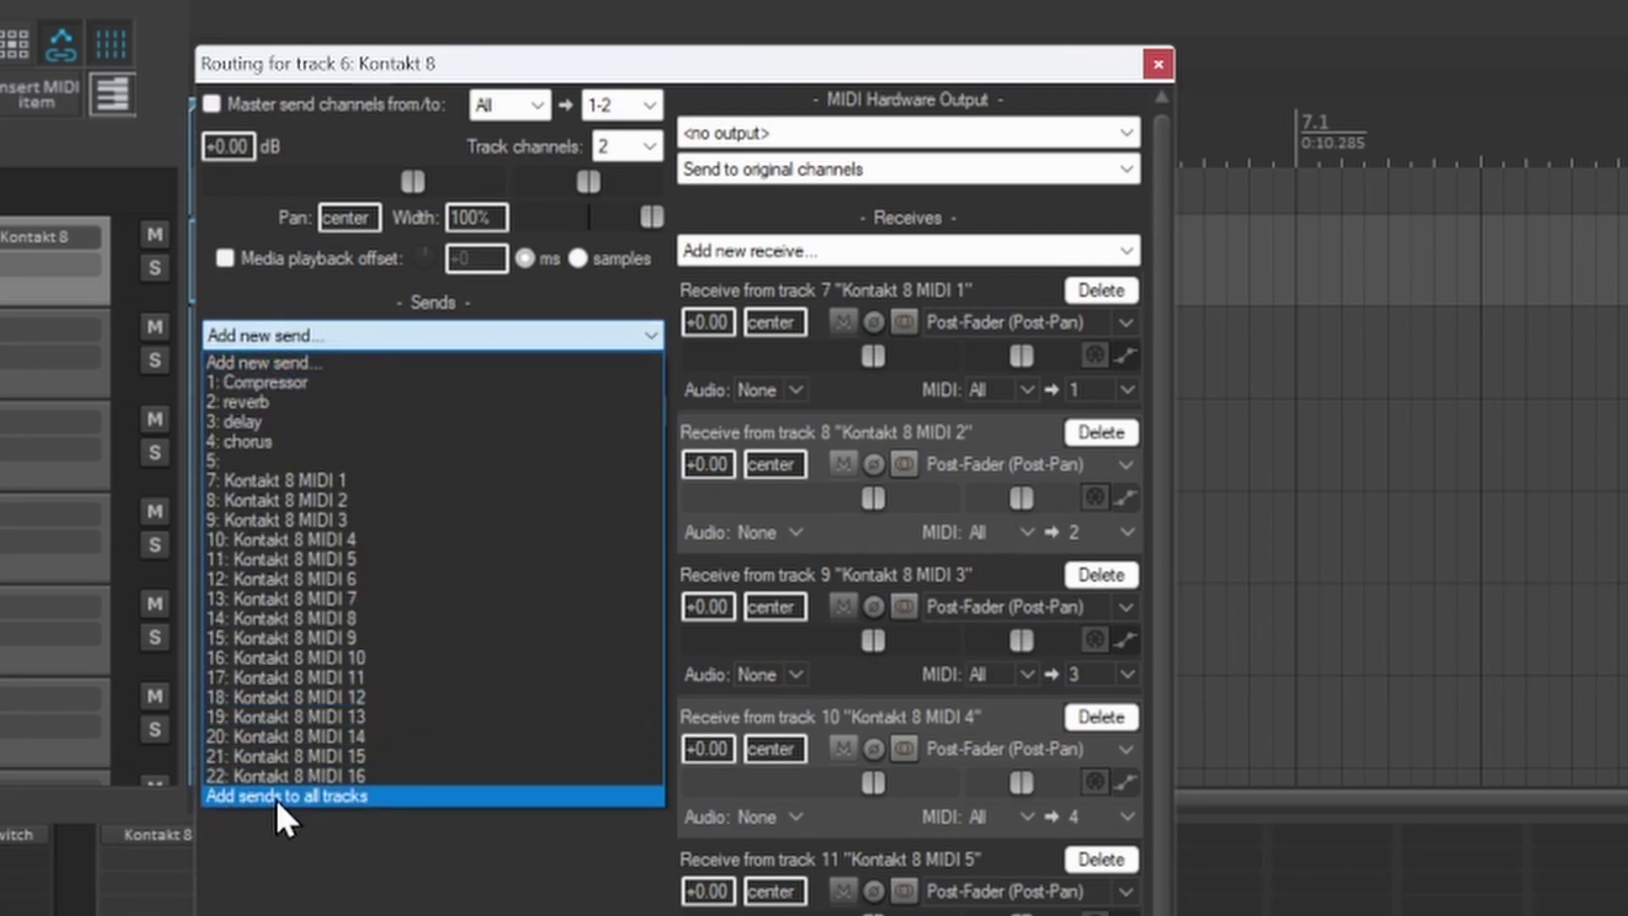
click(325, 796)
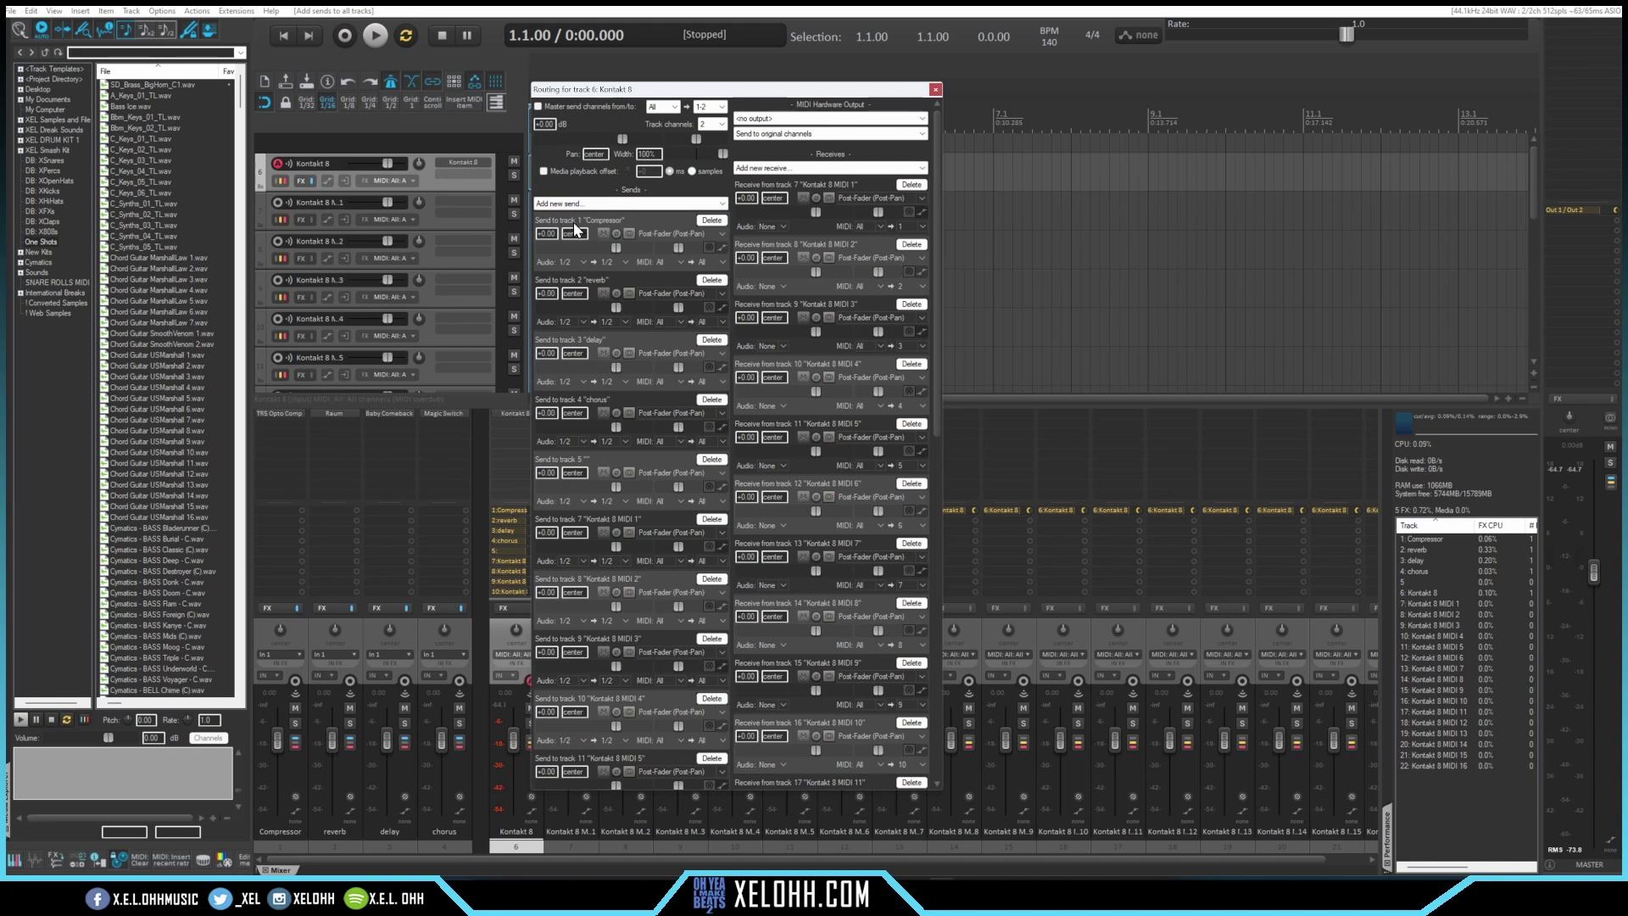
Delete the Kontakt 8 track's sends to Compressor, reverb, delay, chorus and the unnamed track 5
click(712, 221)
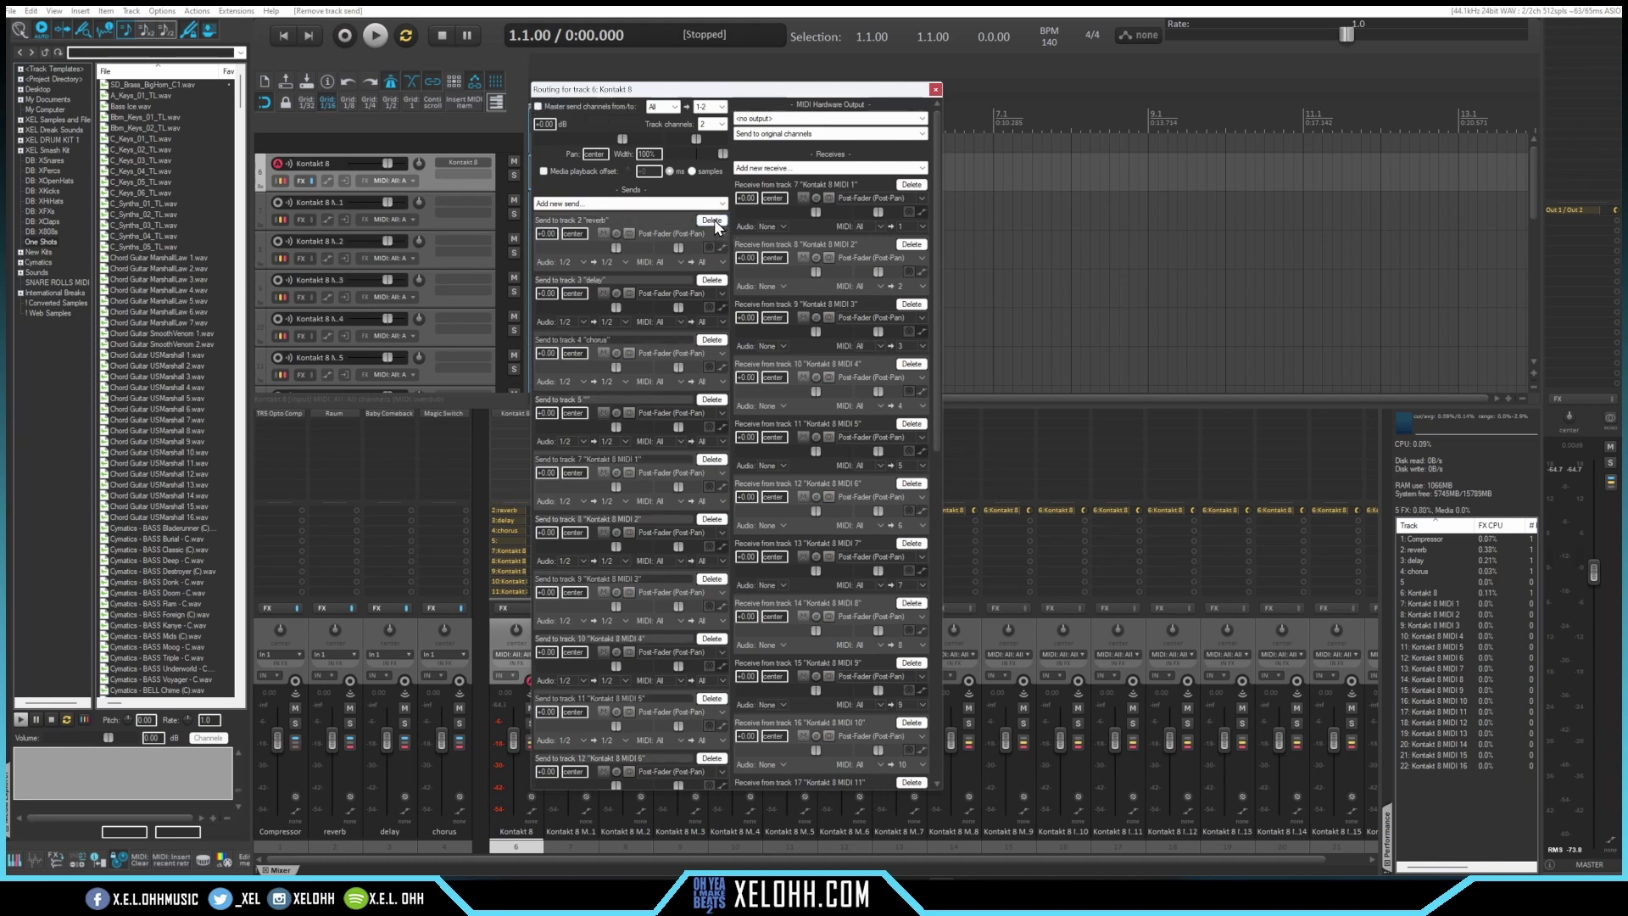
click(712, 220)
click(712, 220)
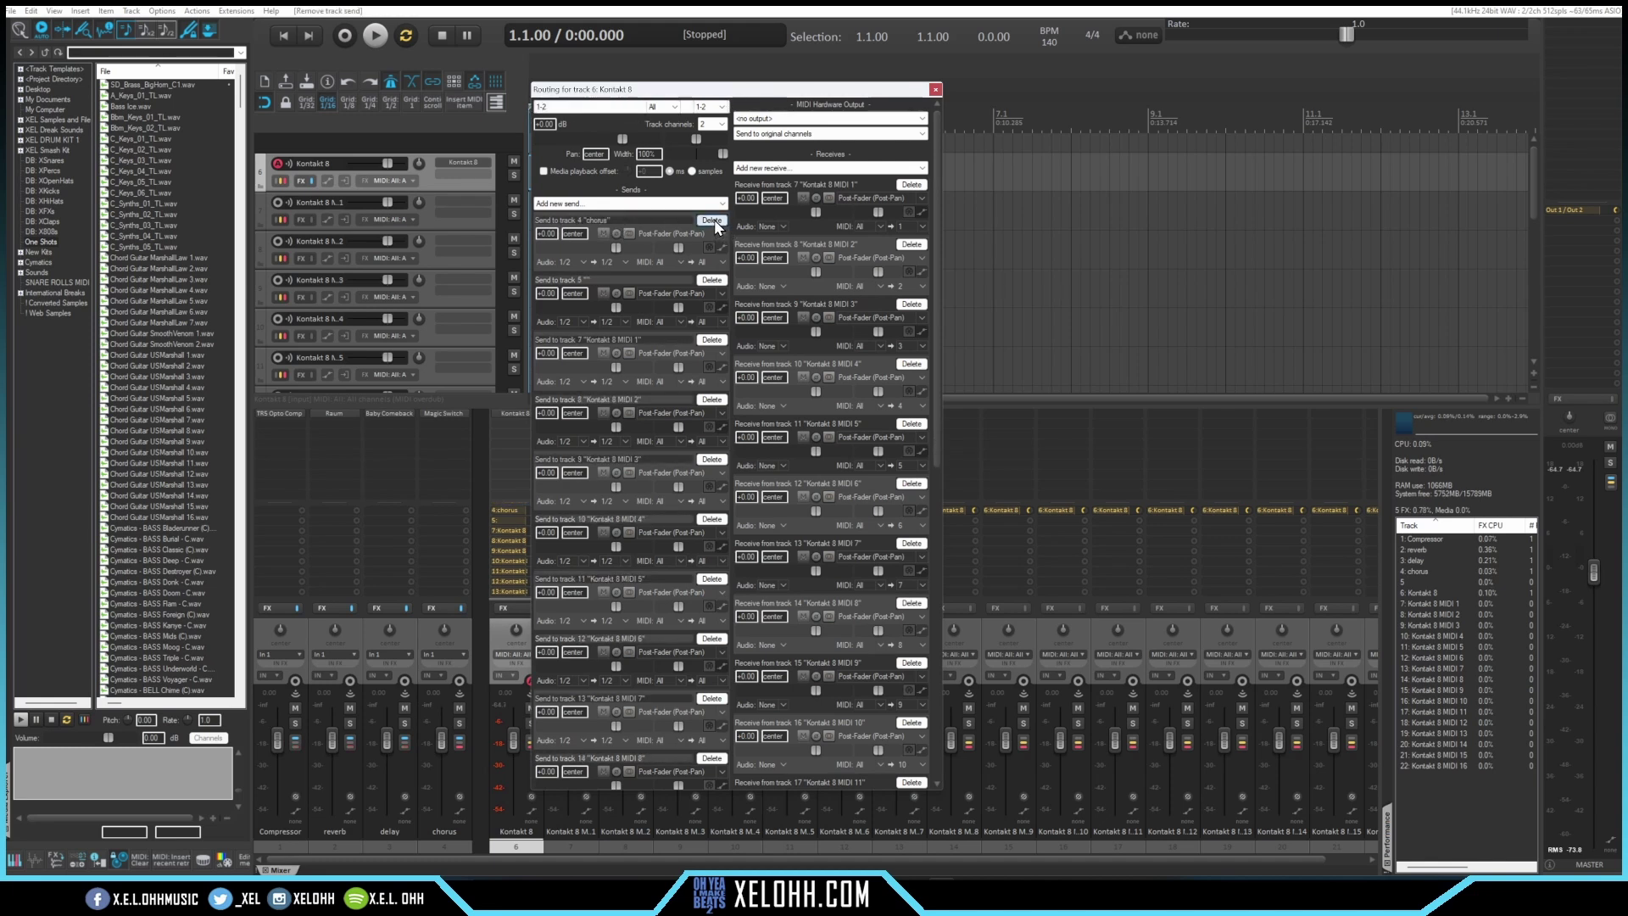
click(712, 221)
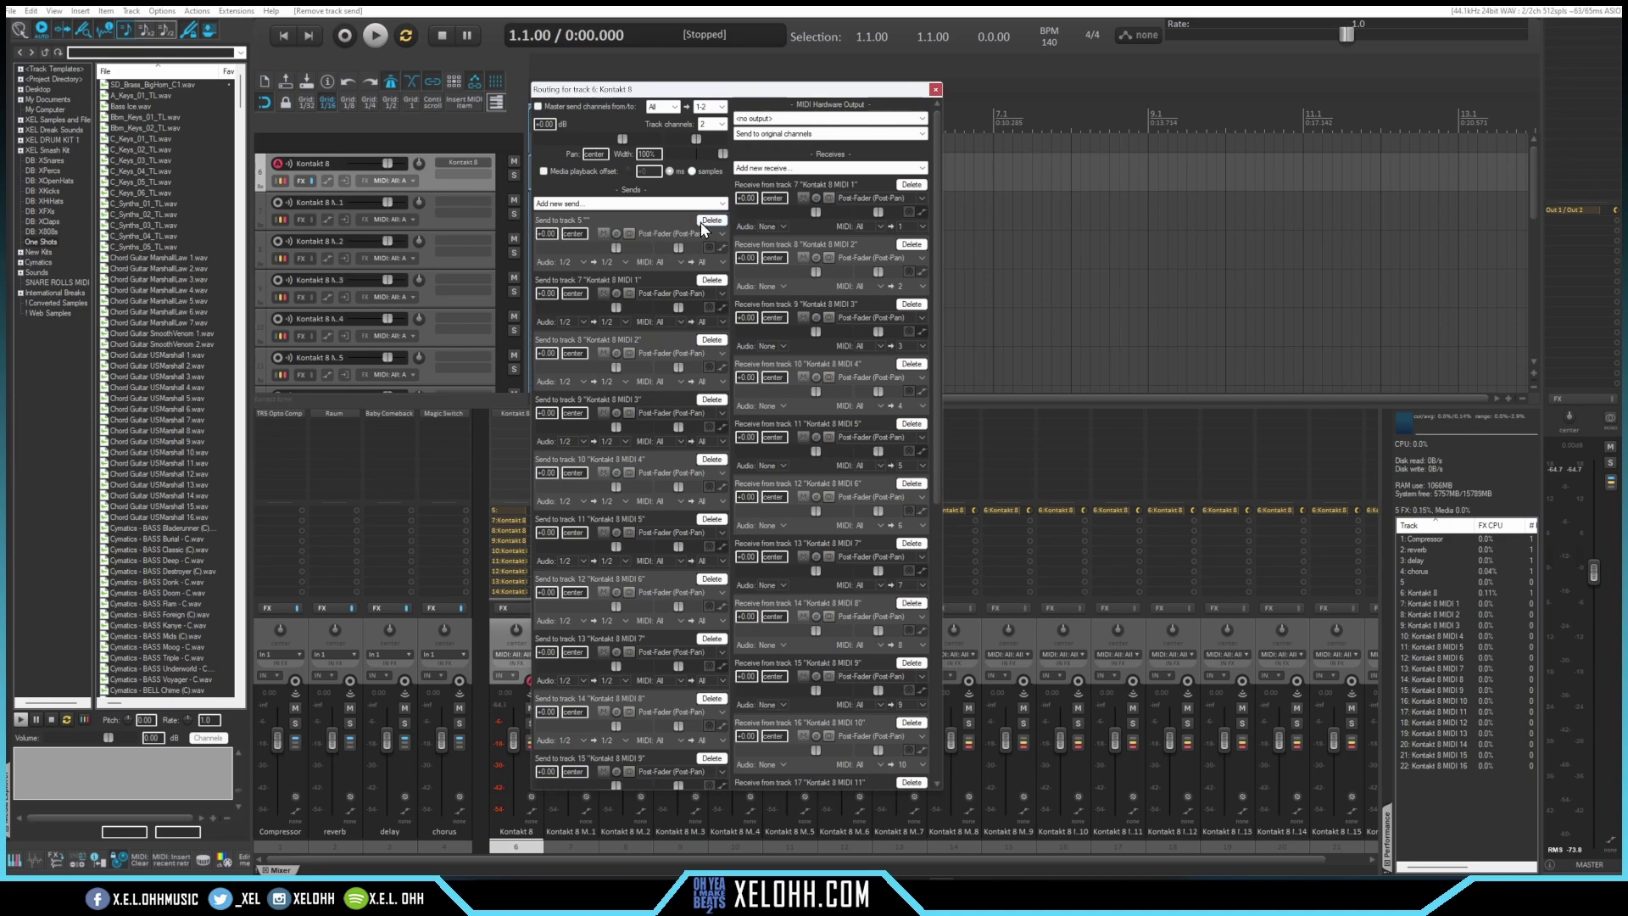
click(712, 221)
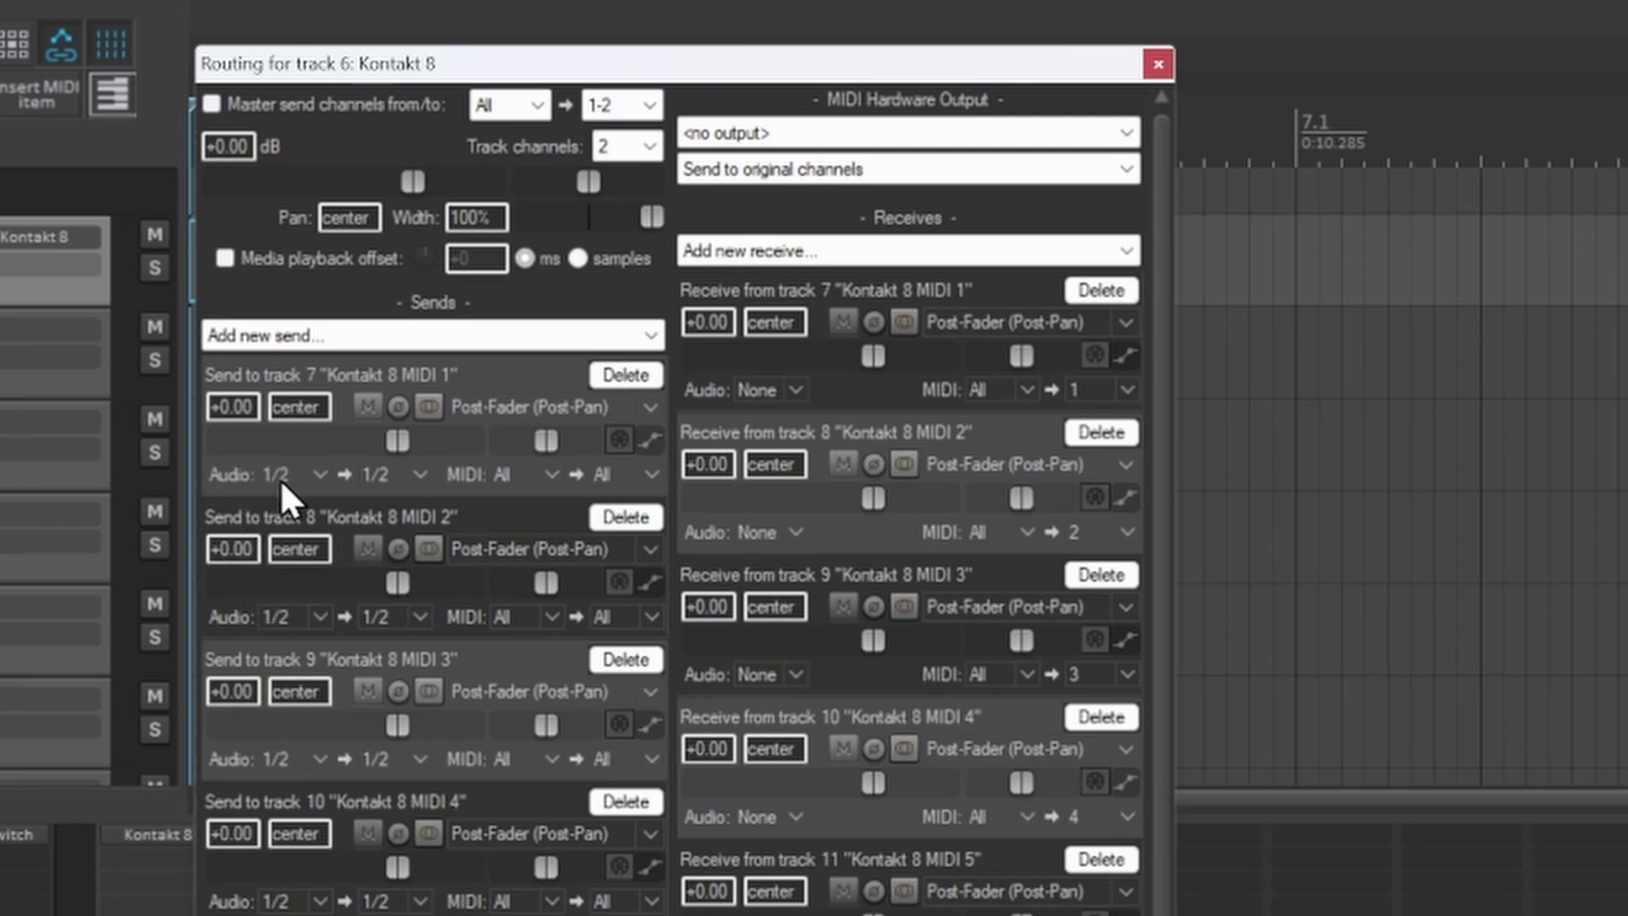
Set the audio source of the send to Kontakt 8 MIDI 2 to new stereo channels 3/4
click(319, 618)
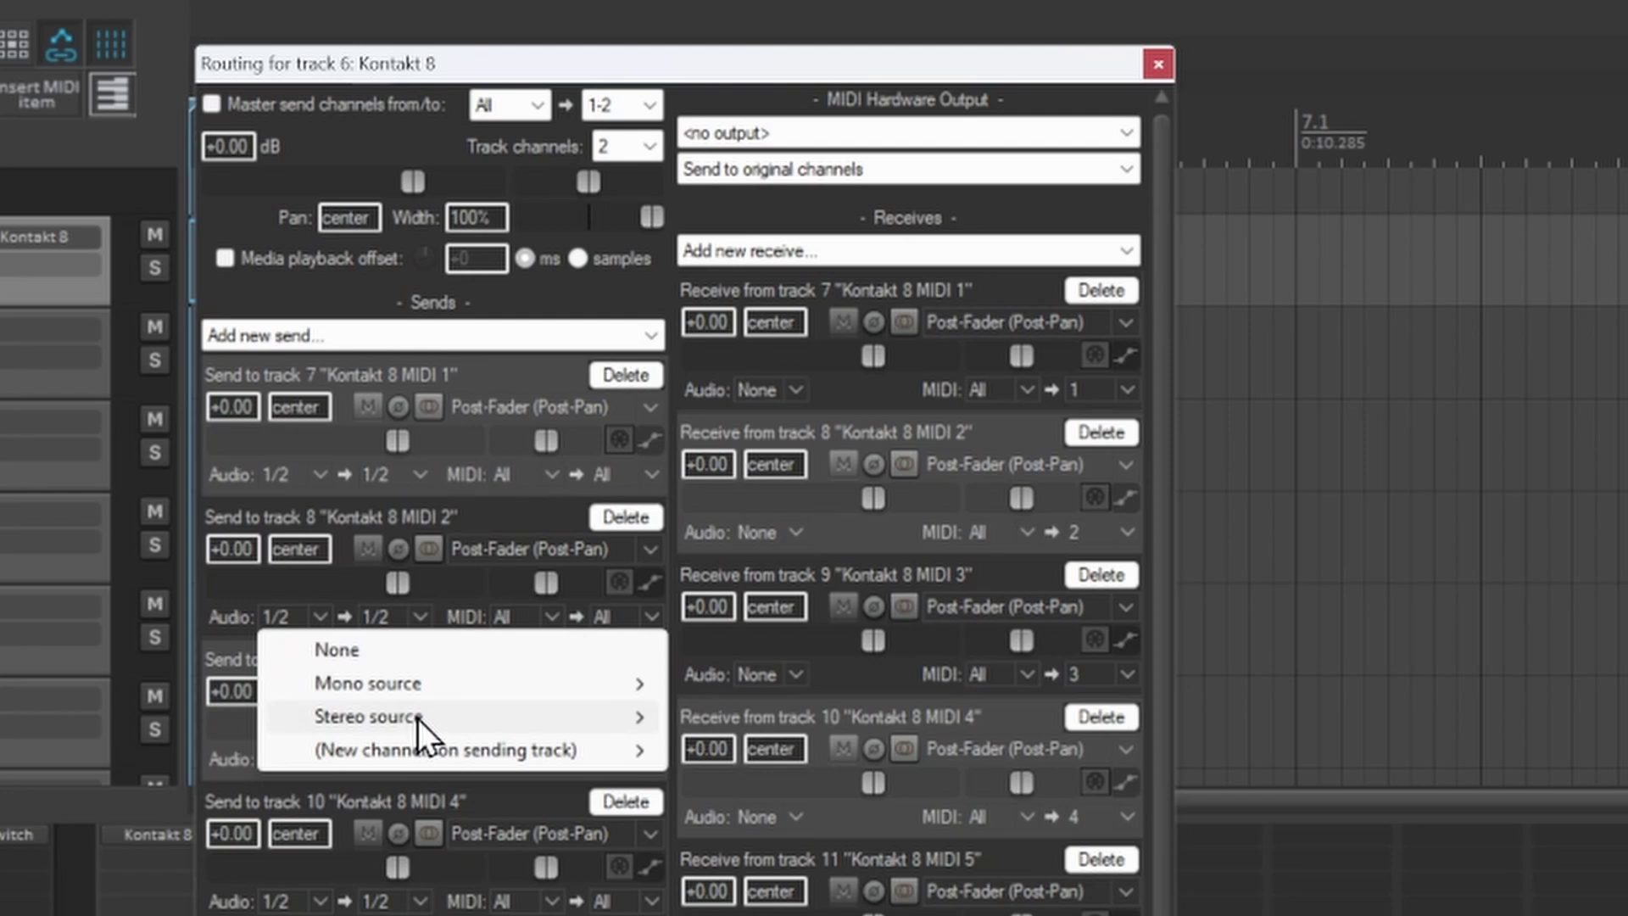
mouse_move(482, 719)
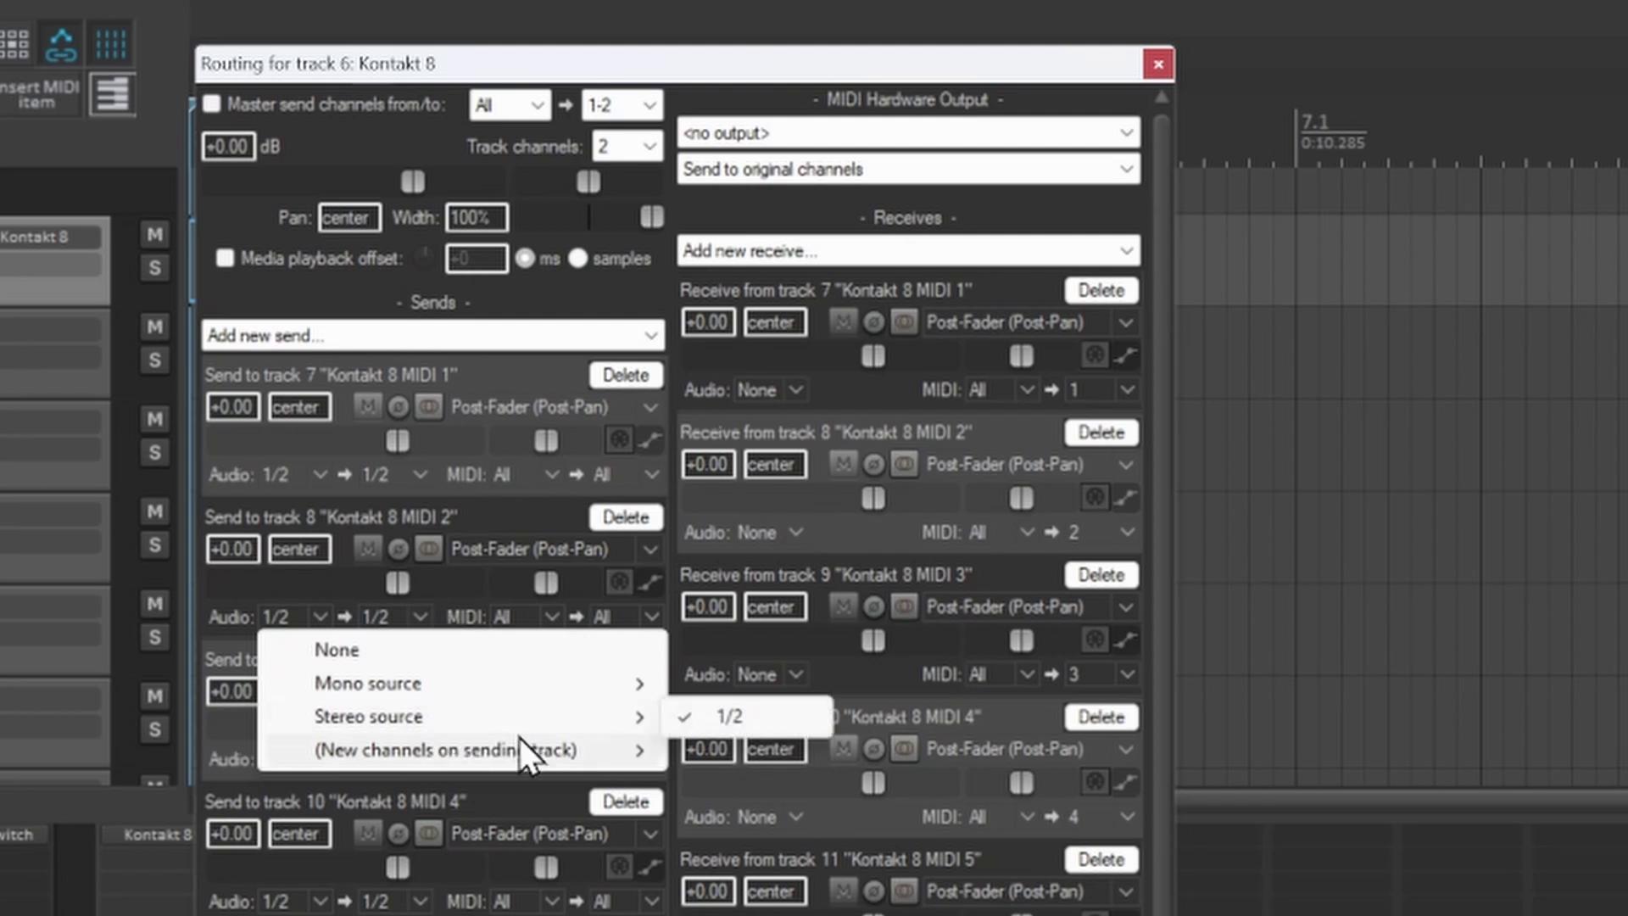
mouse_move(425, 744)
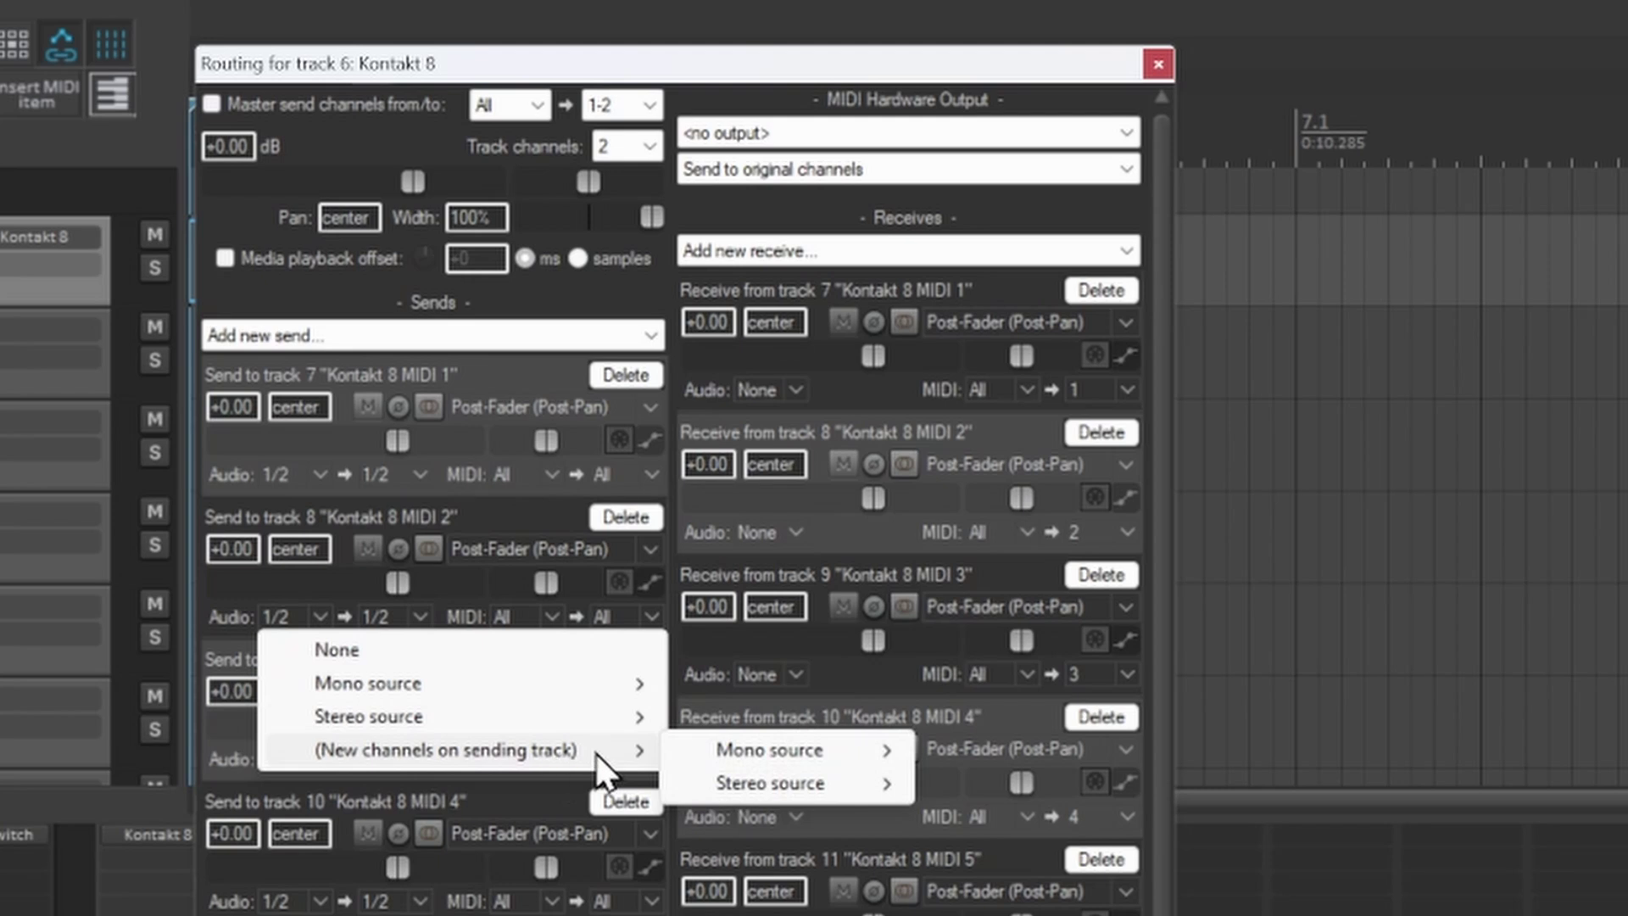
mouse_move(816, 776)
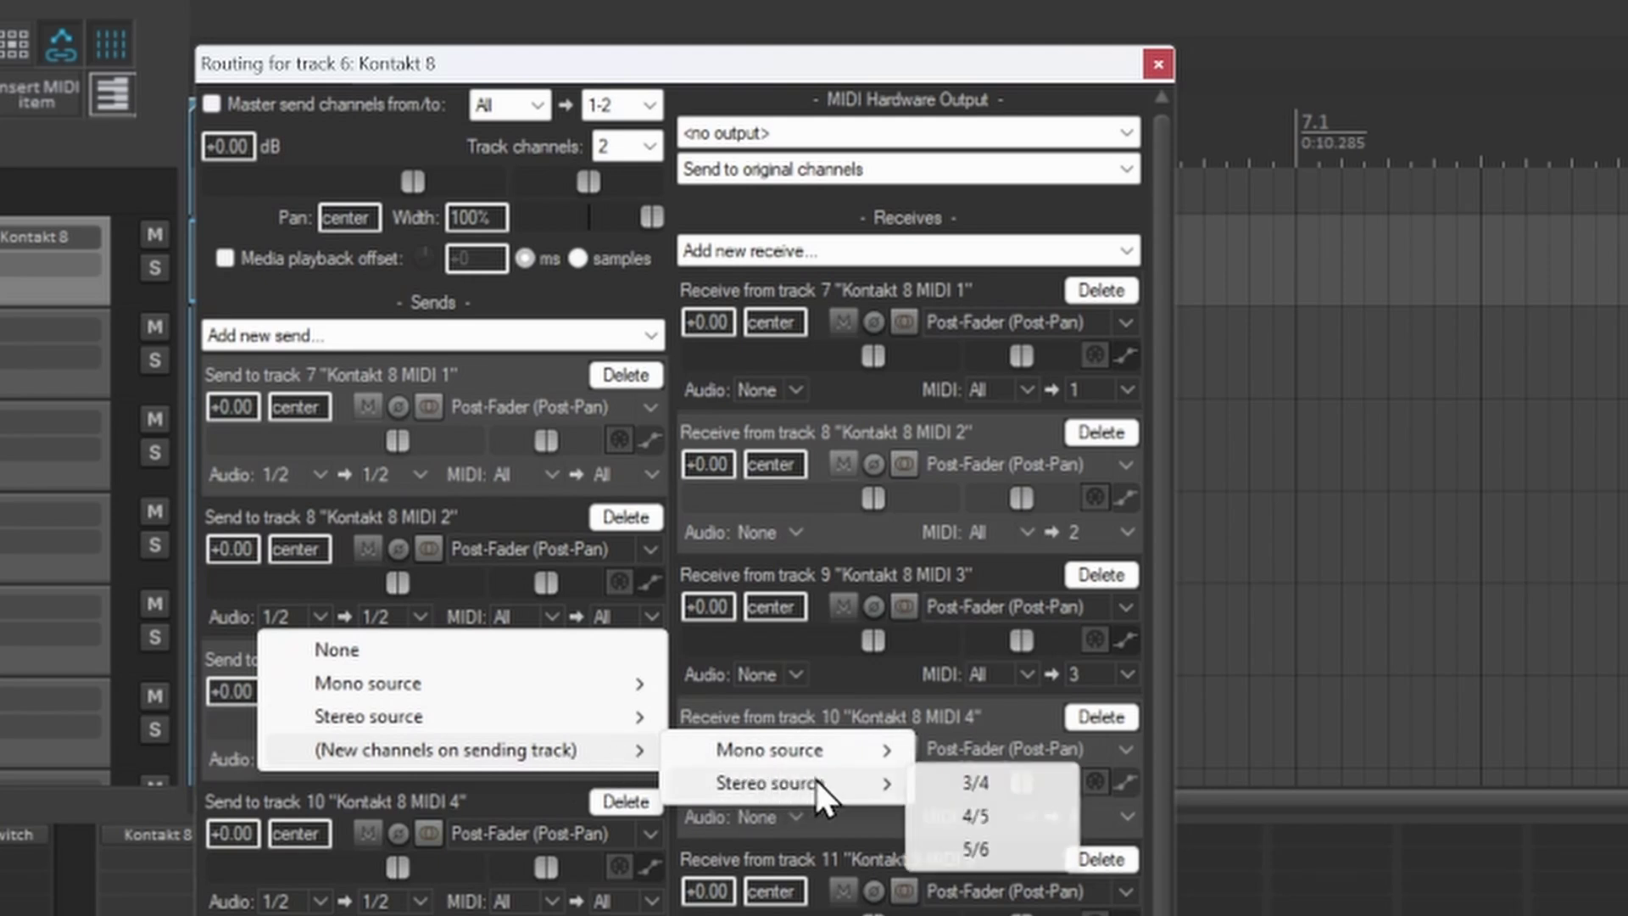
click(1004, 785)
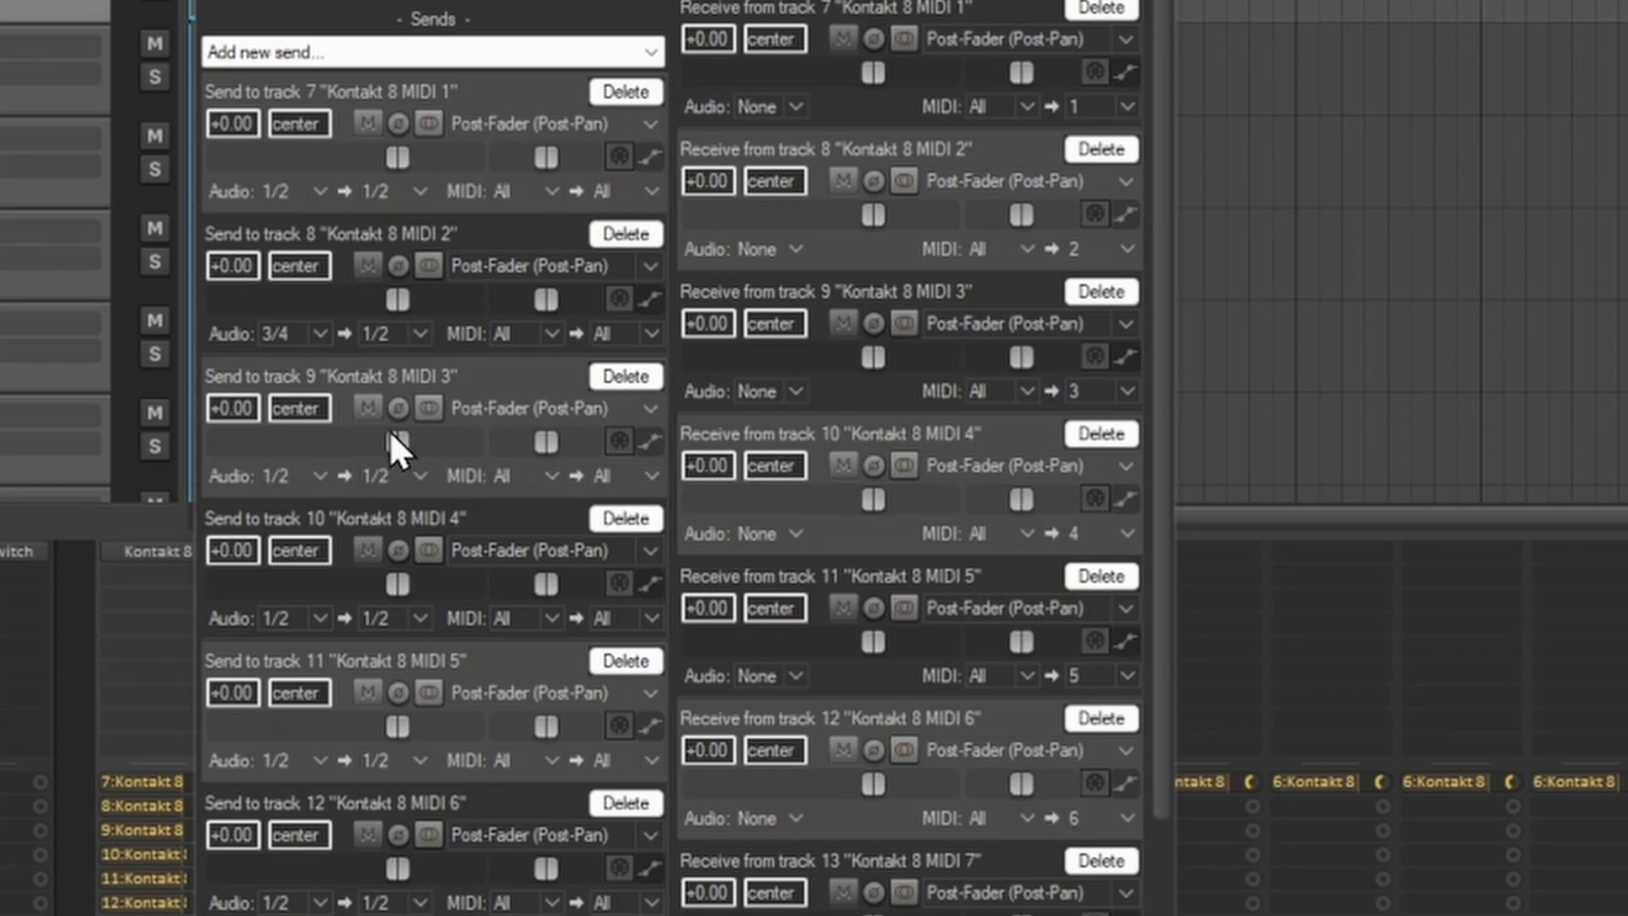
Set the audio source of the send to Kontakt 8 MIDI 3 to new stereo channels 5/6
click(320, 471)
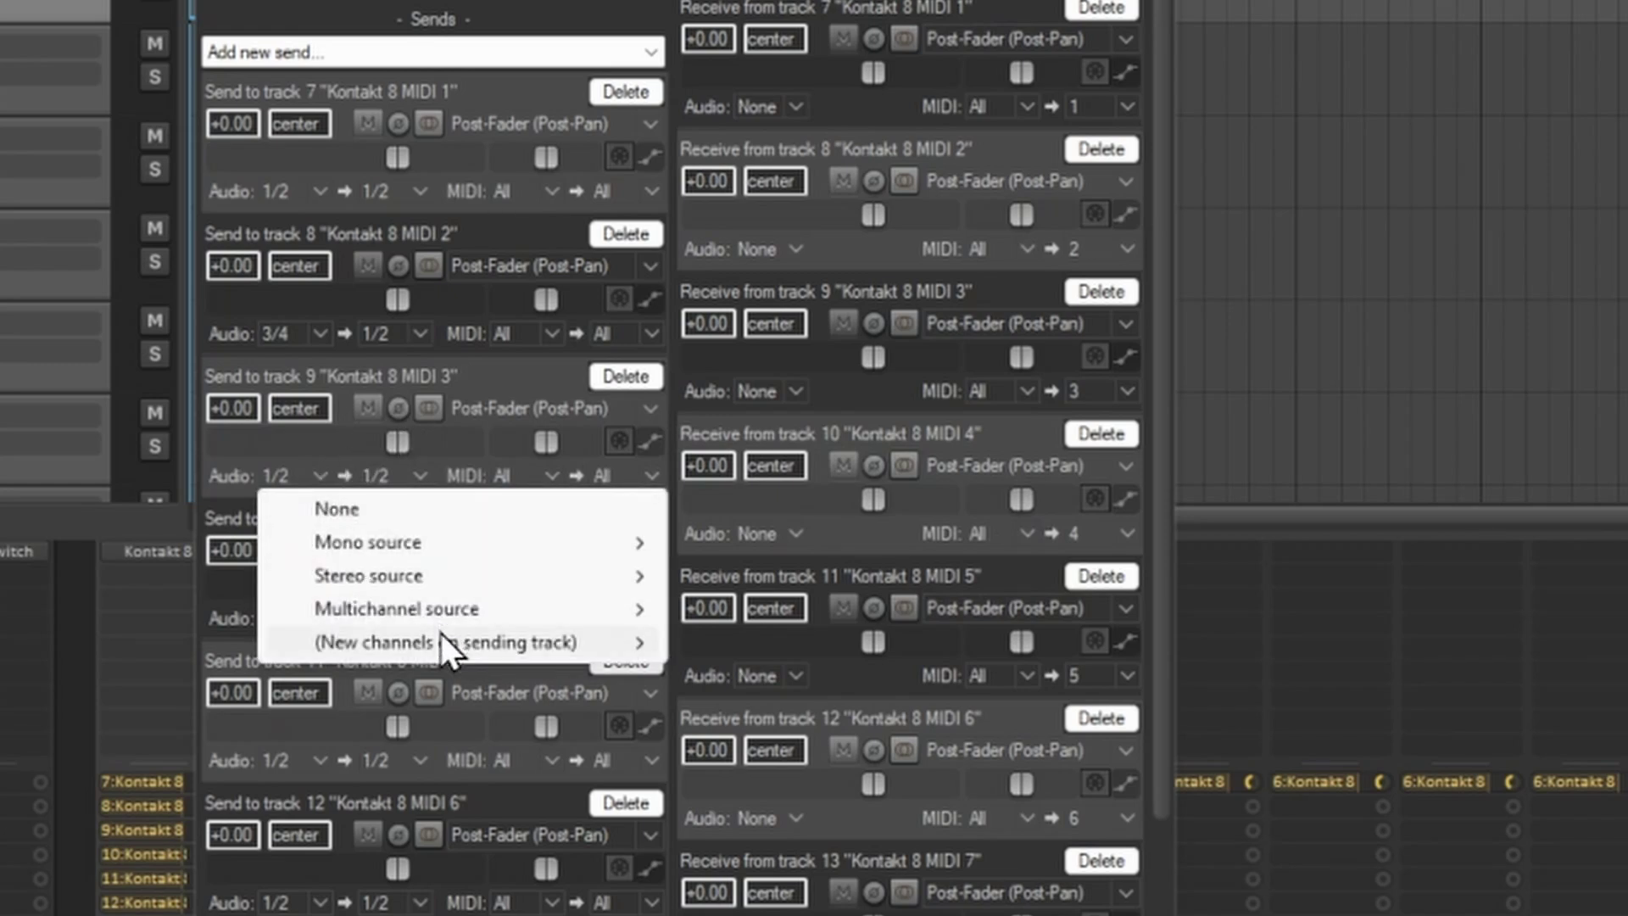
mouse_move(450, 640)
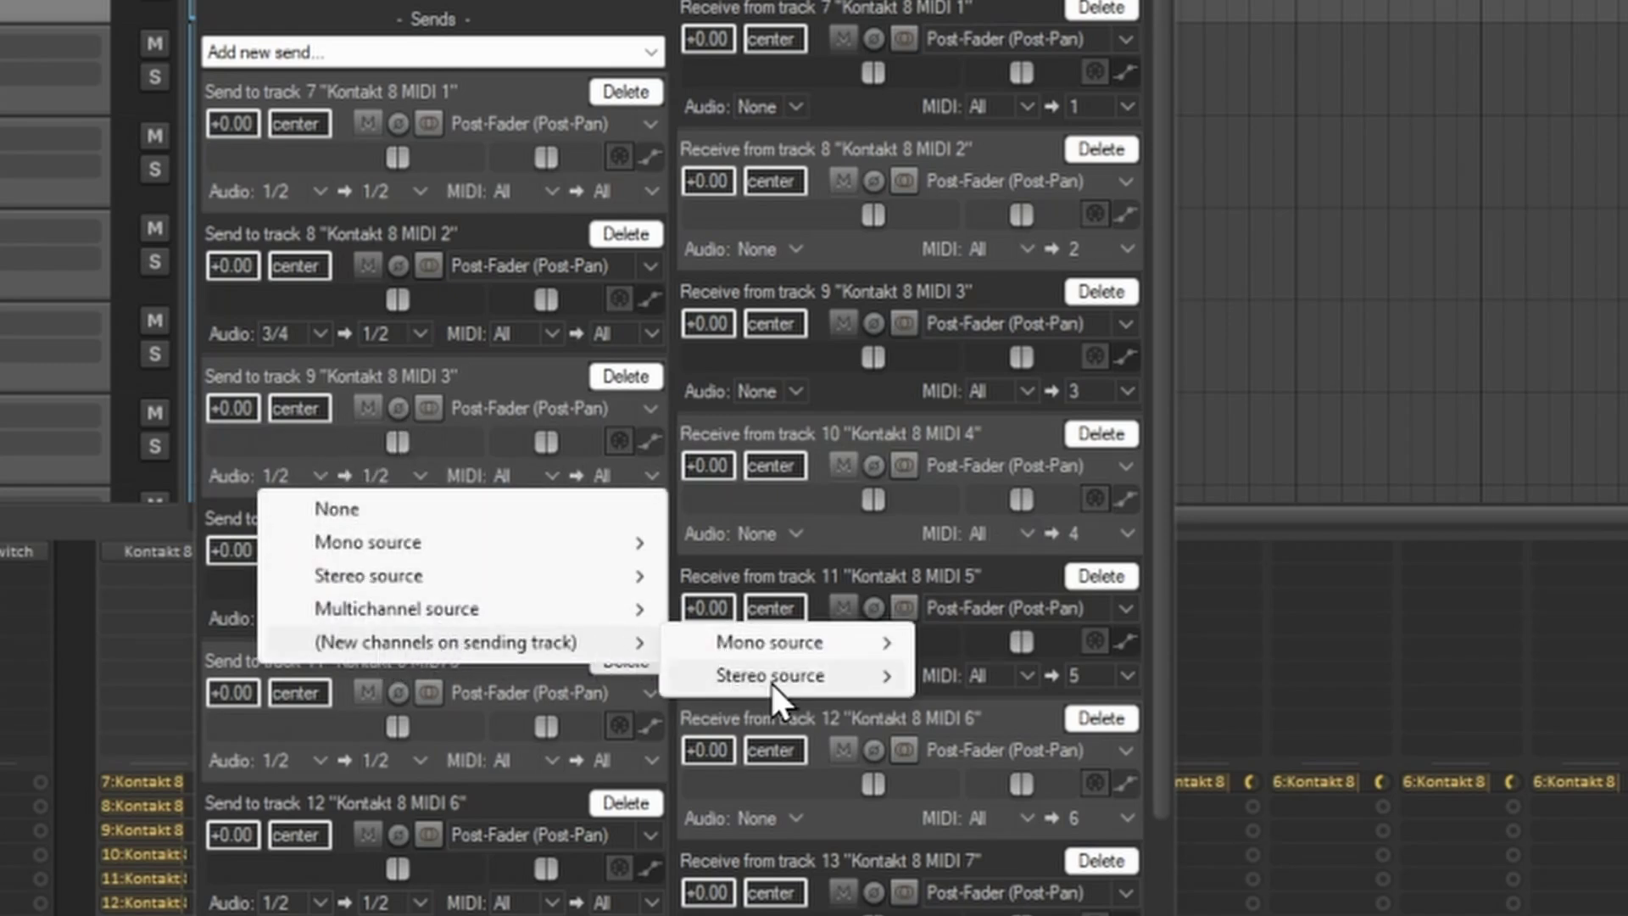
mouse_move(771, 680)
click(995, 681)
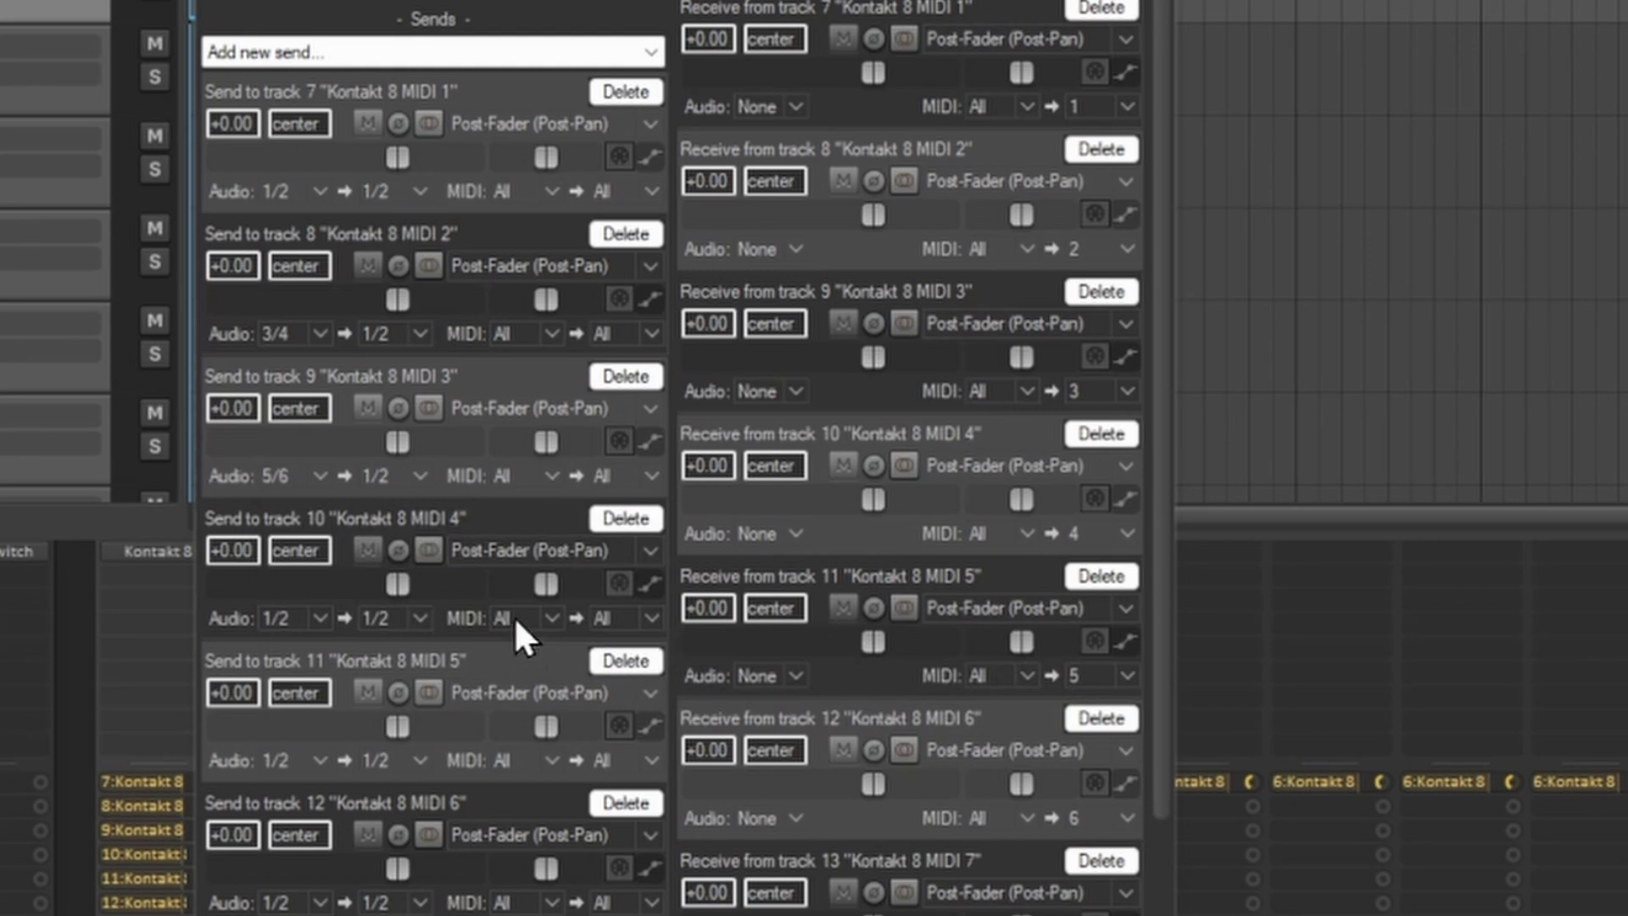
Set the audio source of the send to Kontakt 8 MIDI 4 to new stereo channels 7/8
click(315, 617)
mouse_move(427, 787)
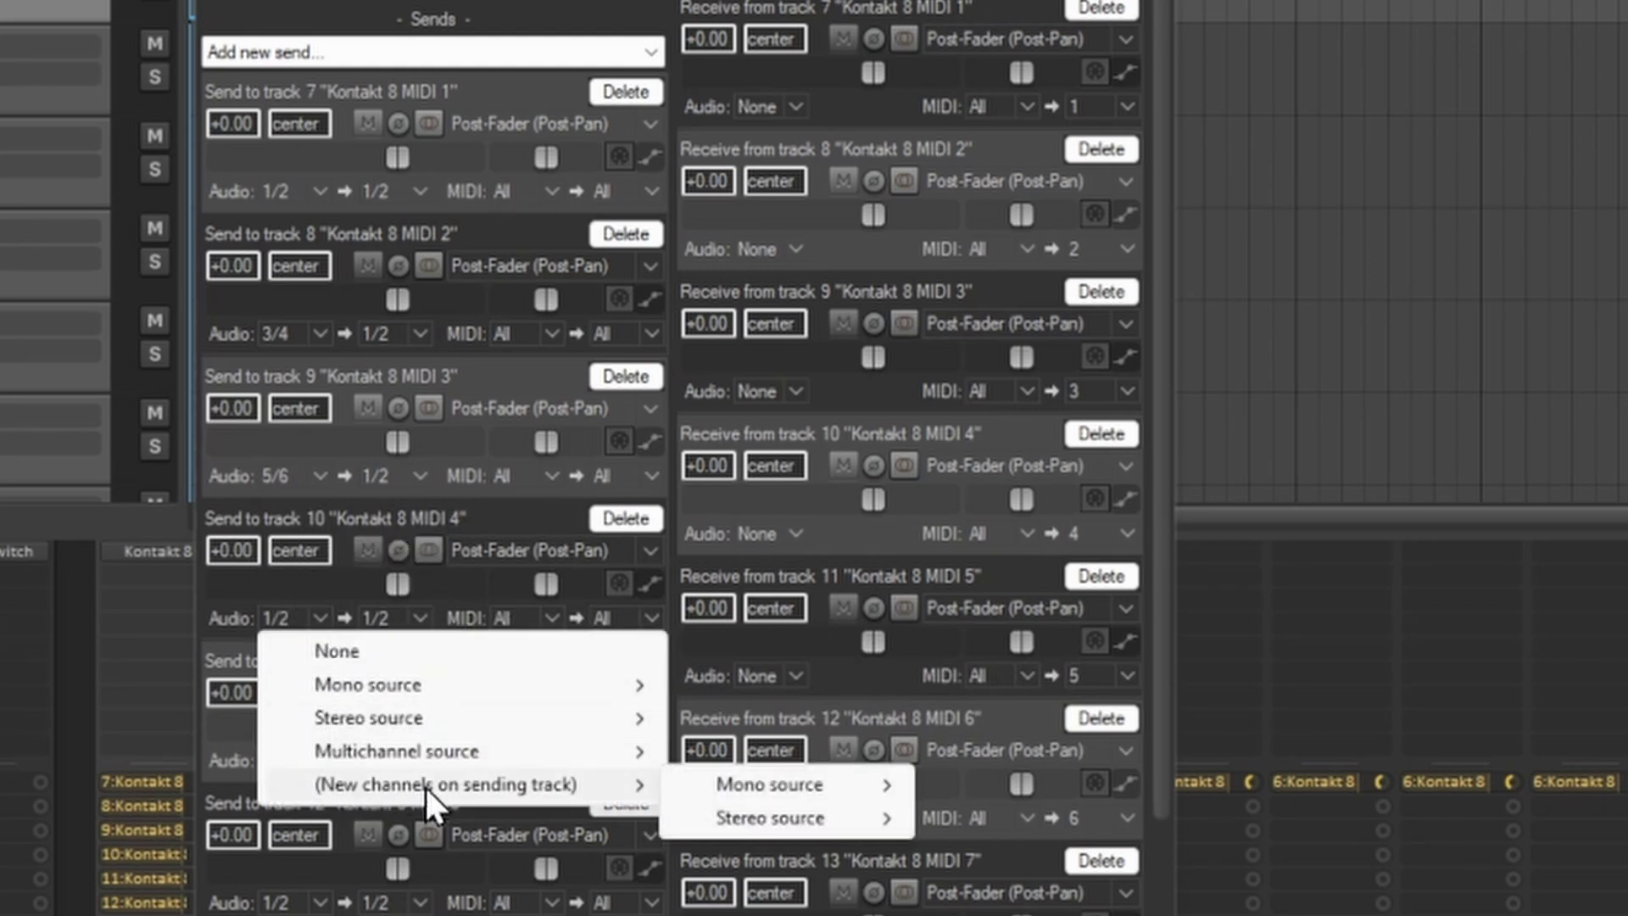
mouse_move(814, 787)
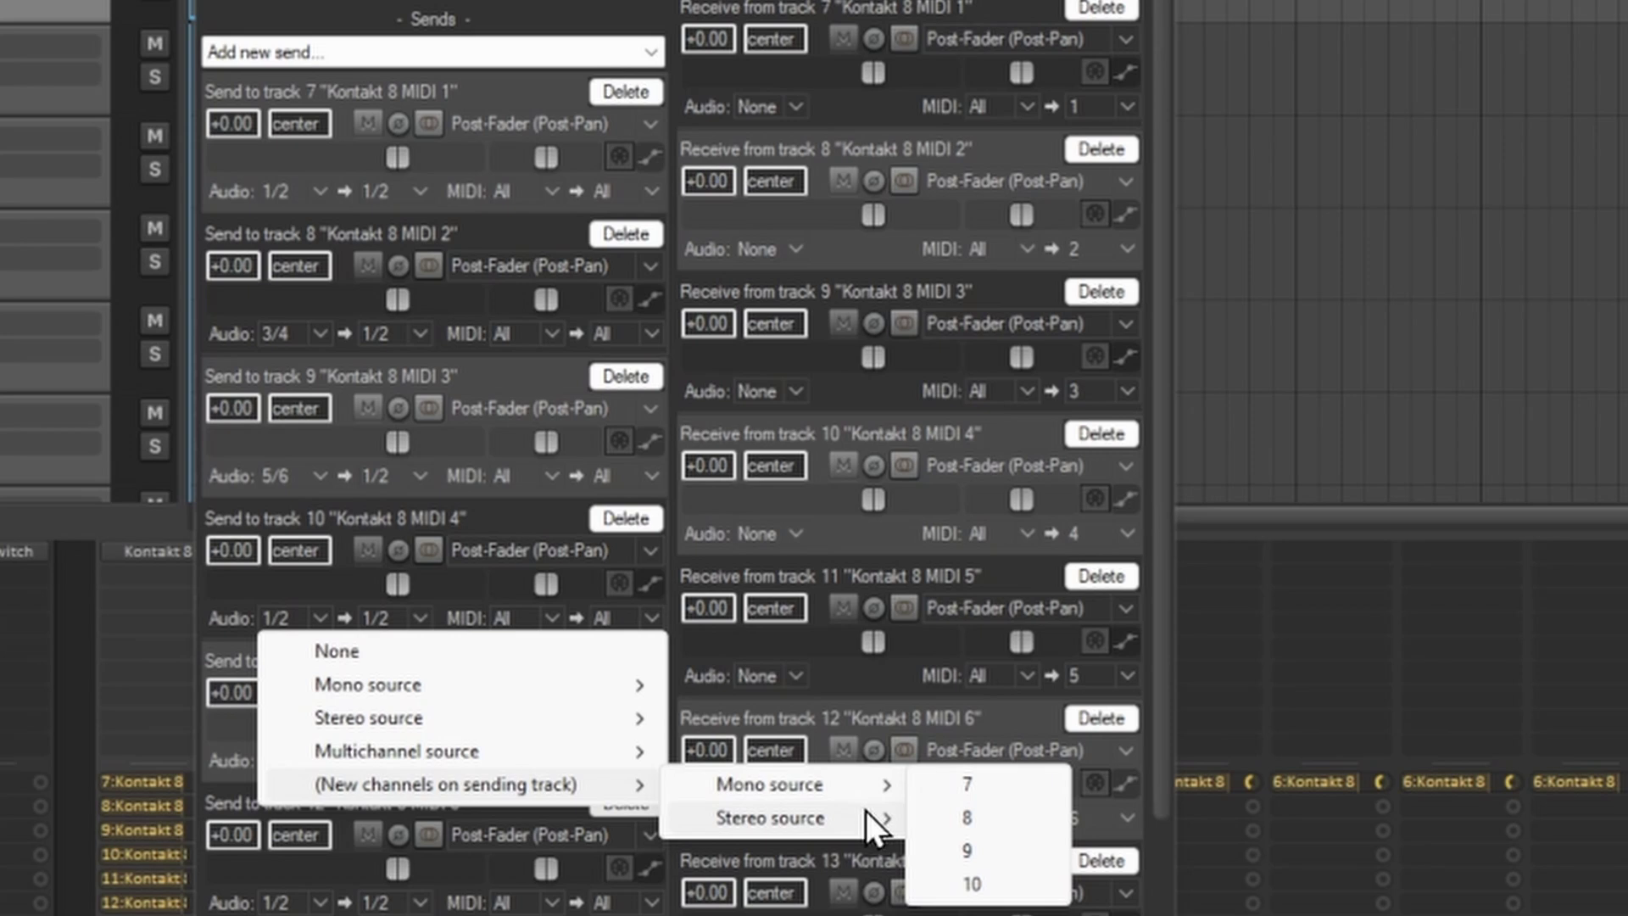
mouse_move(862, 816)
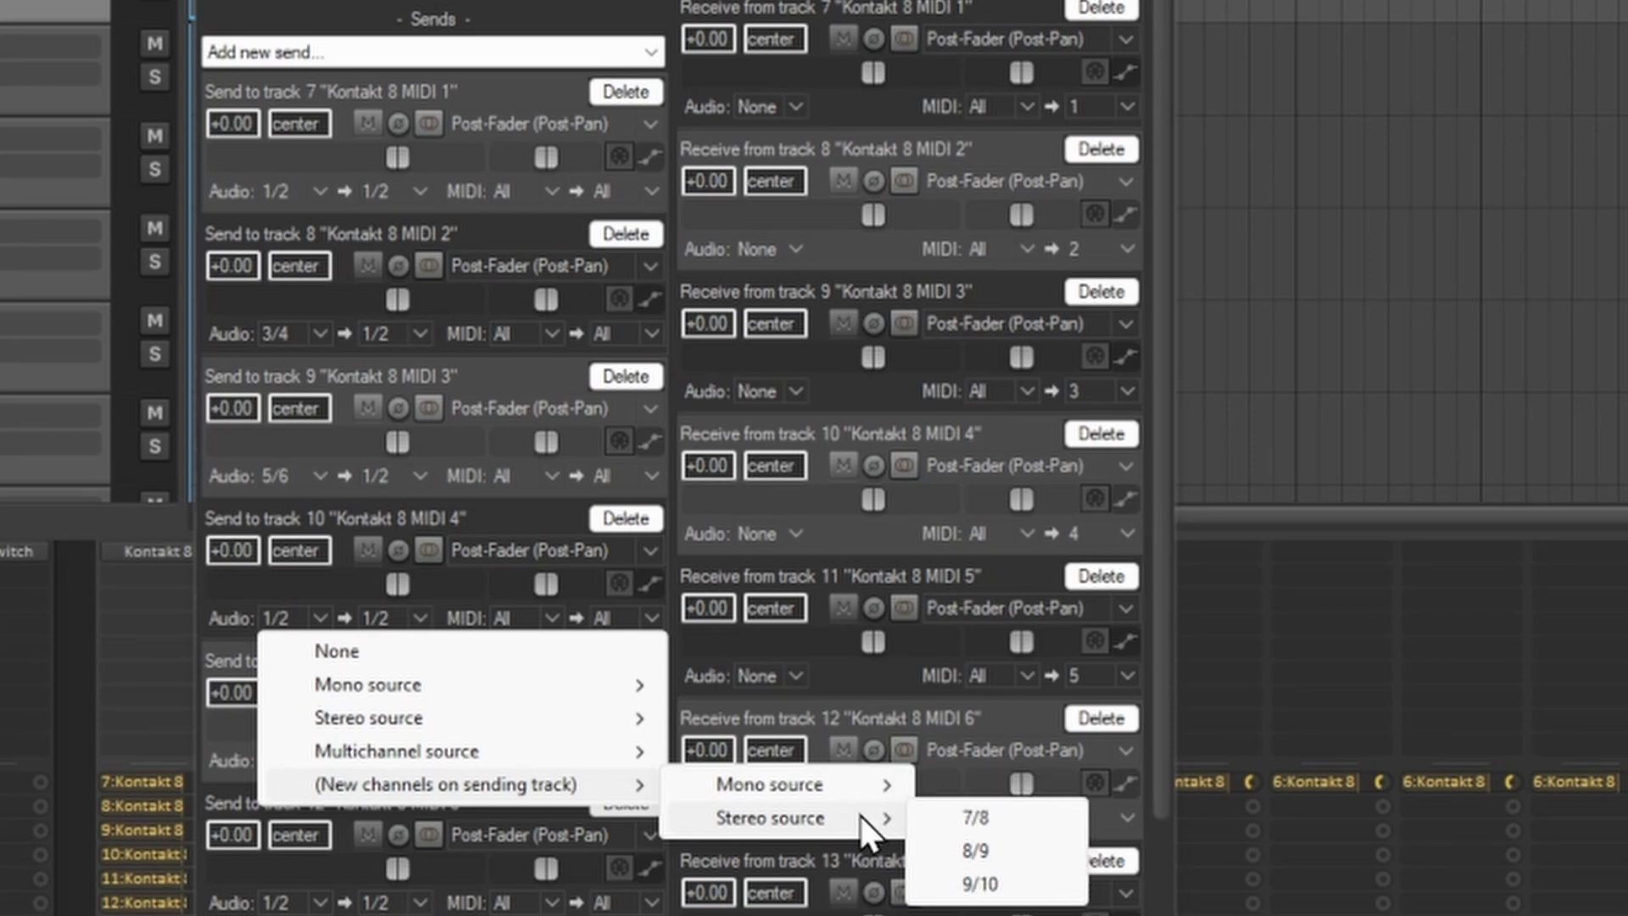
click(1005, 821)
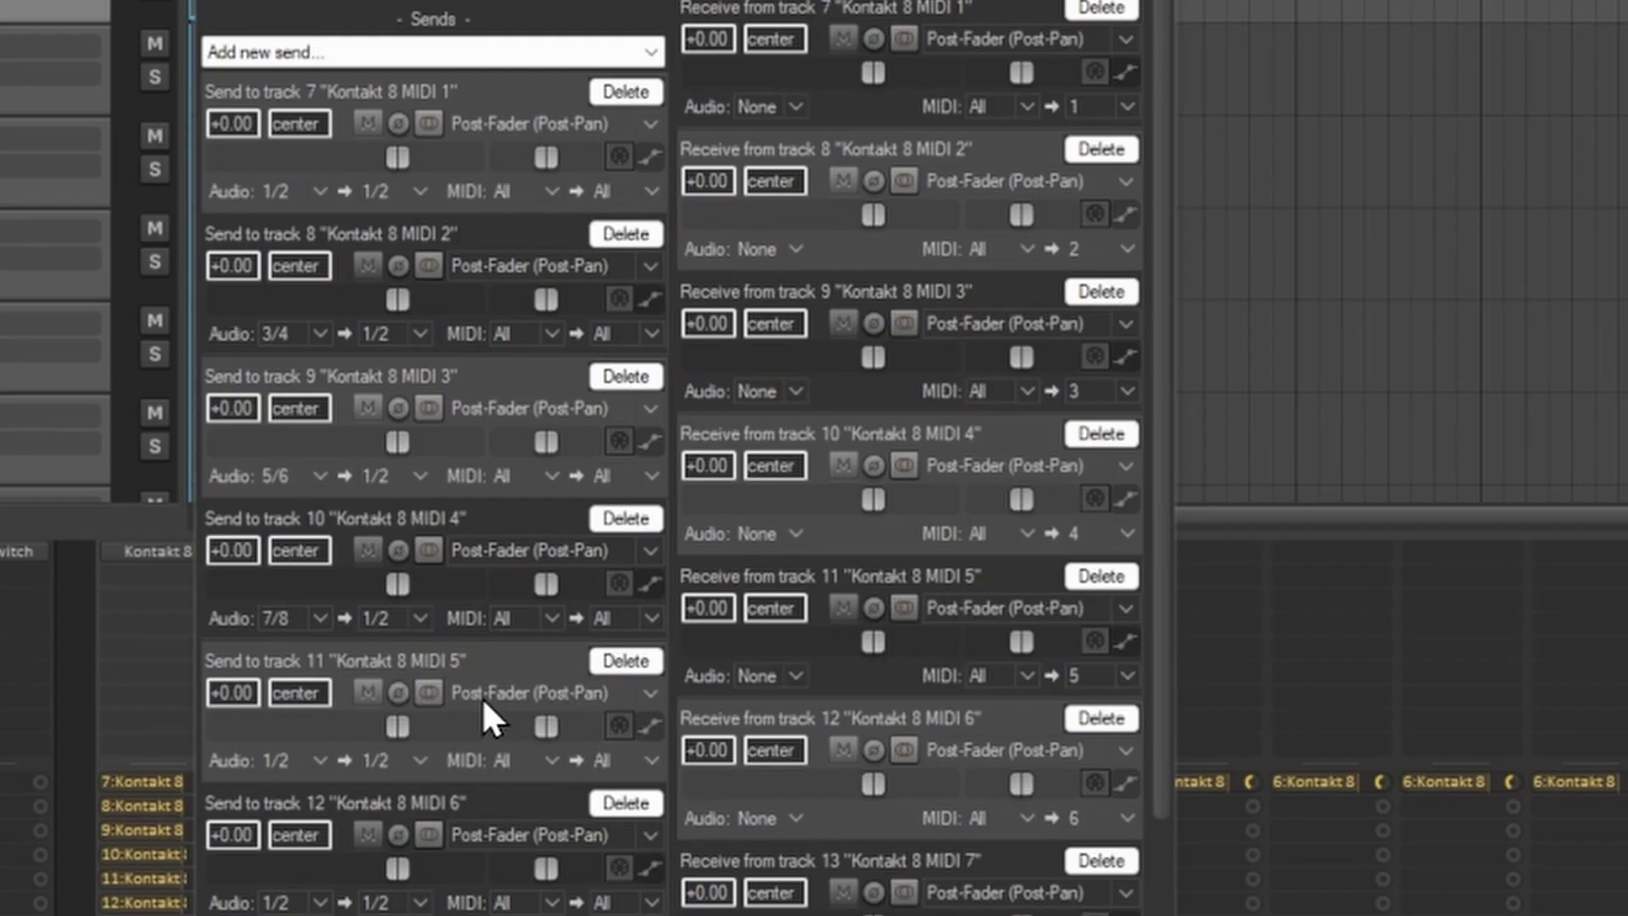
Assign consecutive new stereo source channels, 9/10 through 31/32, to the sends for Kontakt 8 MIDI 5 to 16 and close the routing window
scroll(481, 696, down, 1)
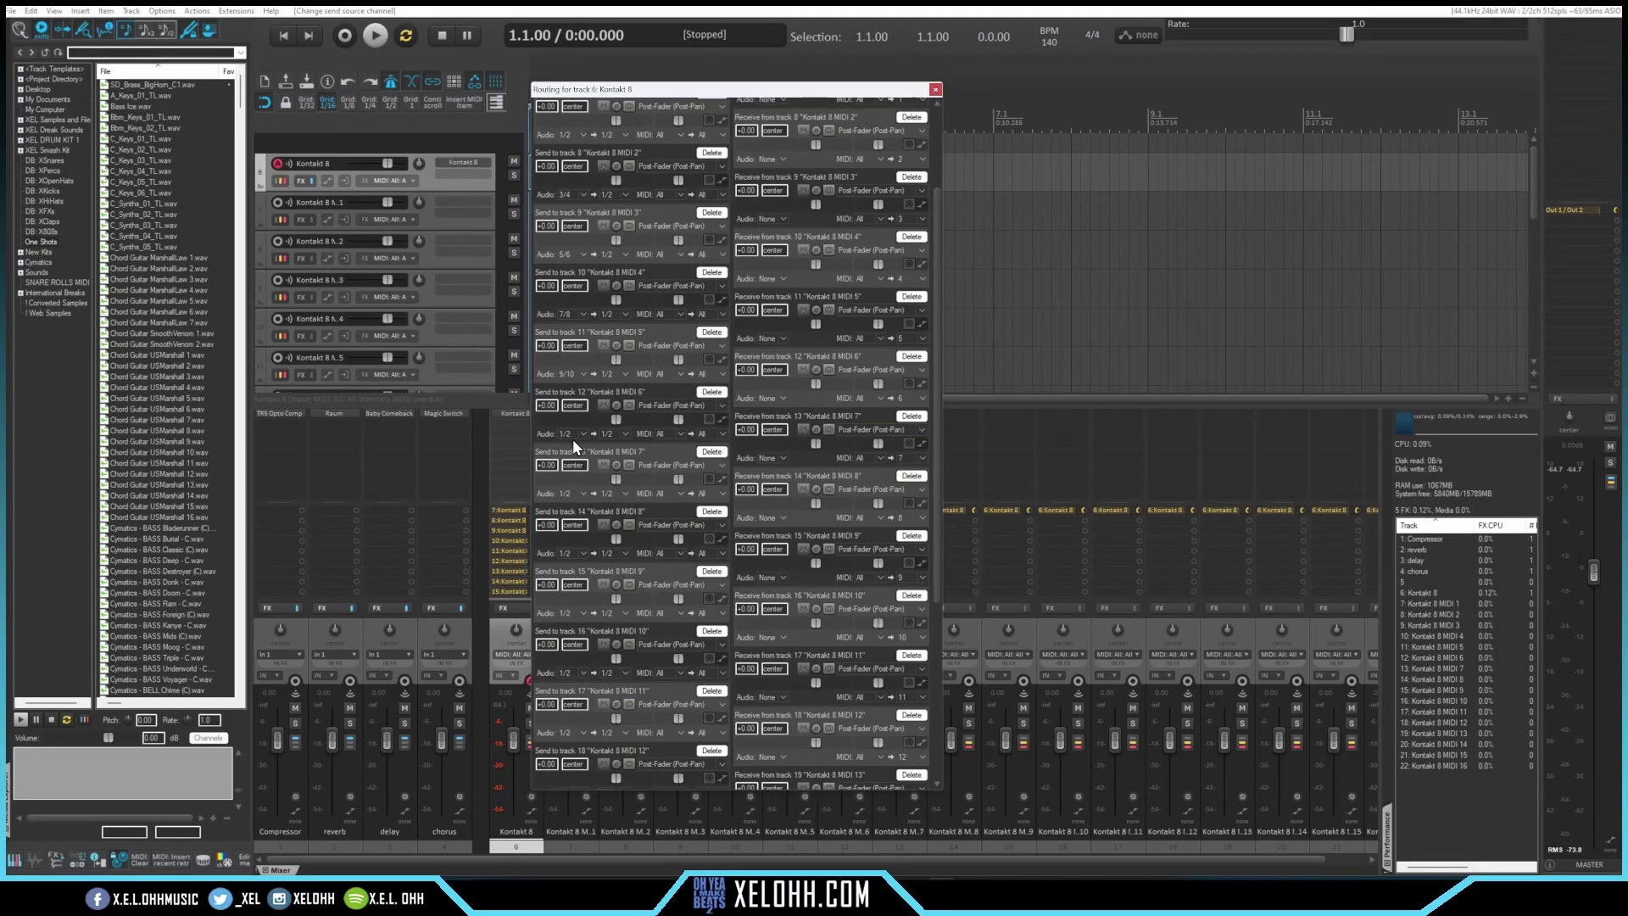
scroll(578, 497, down, 3)
click(560, 539)
mouse_move(670, 687)
click(754, 472)
click(573, 446)
click(573, 506)
click(573, 565)
click(573, 625)
click(574, 686)
click(584, 742)
click(839, 852)
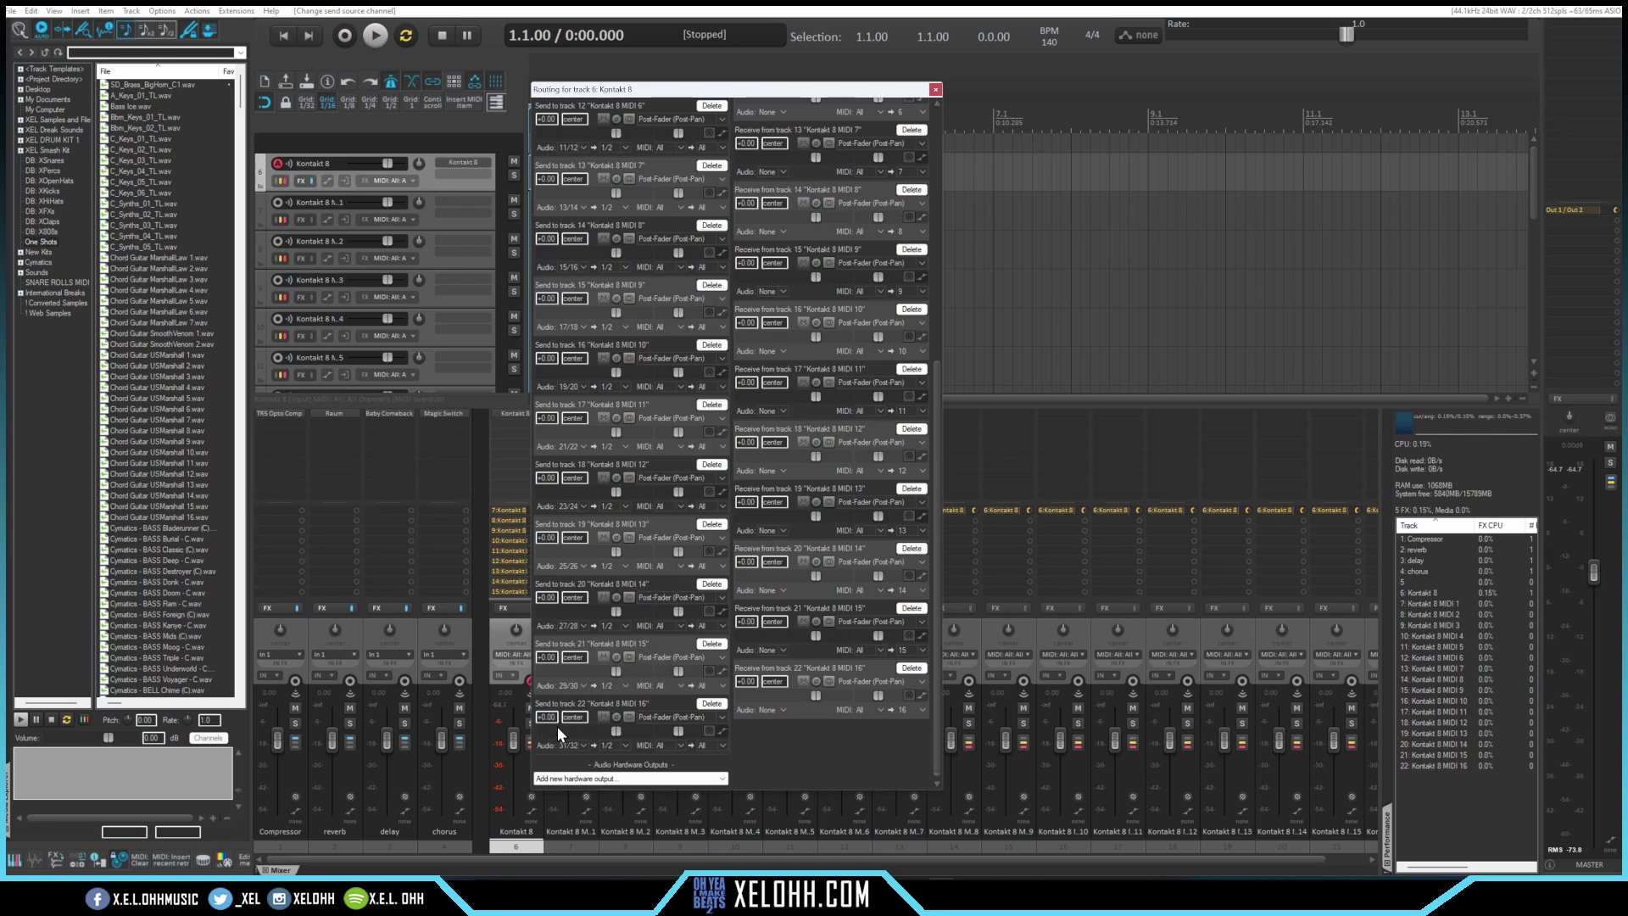
scroll(656, 628, up, 6)
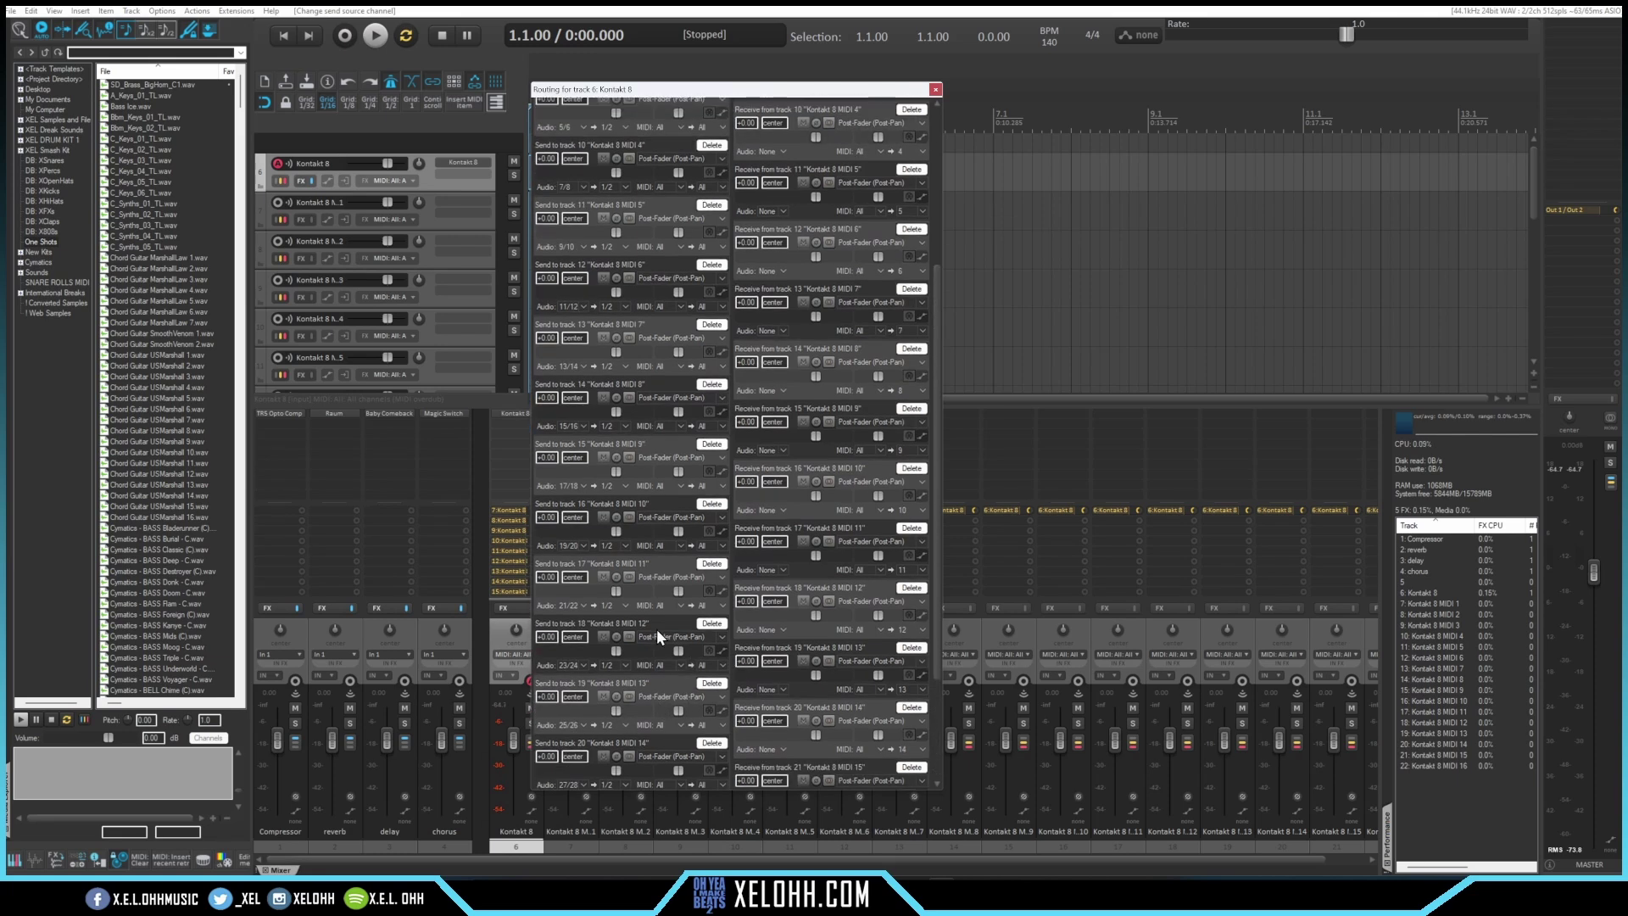
scroll(651, 634, up, 1)
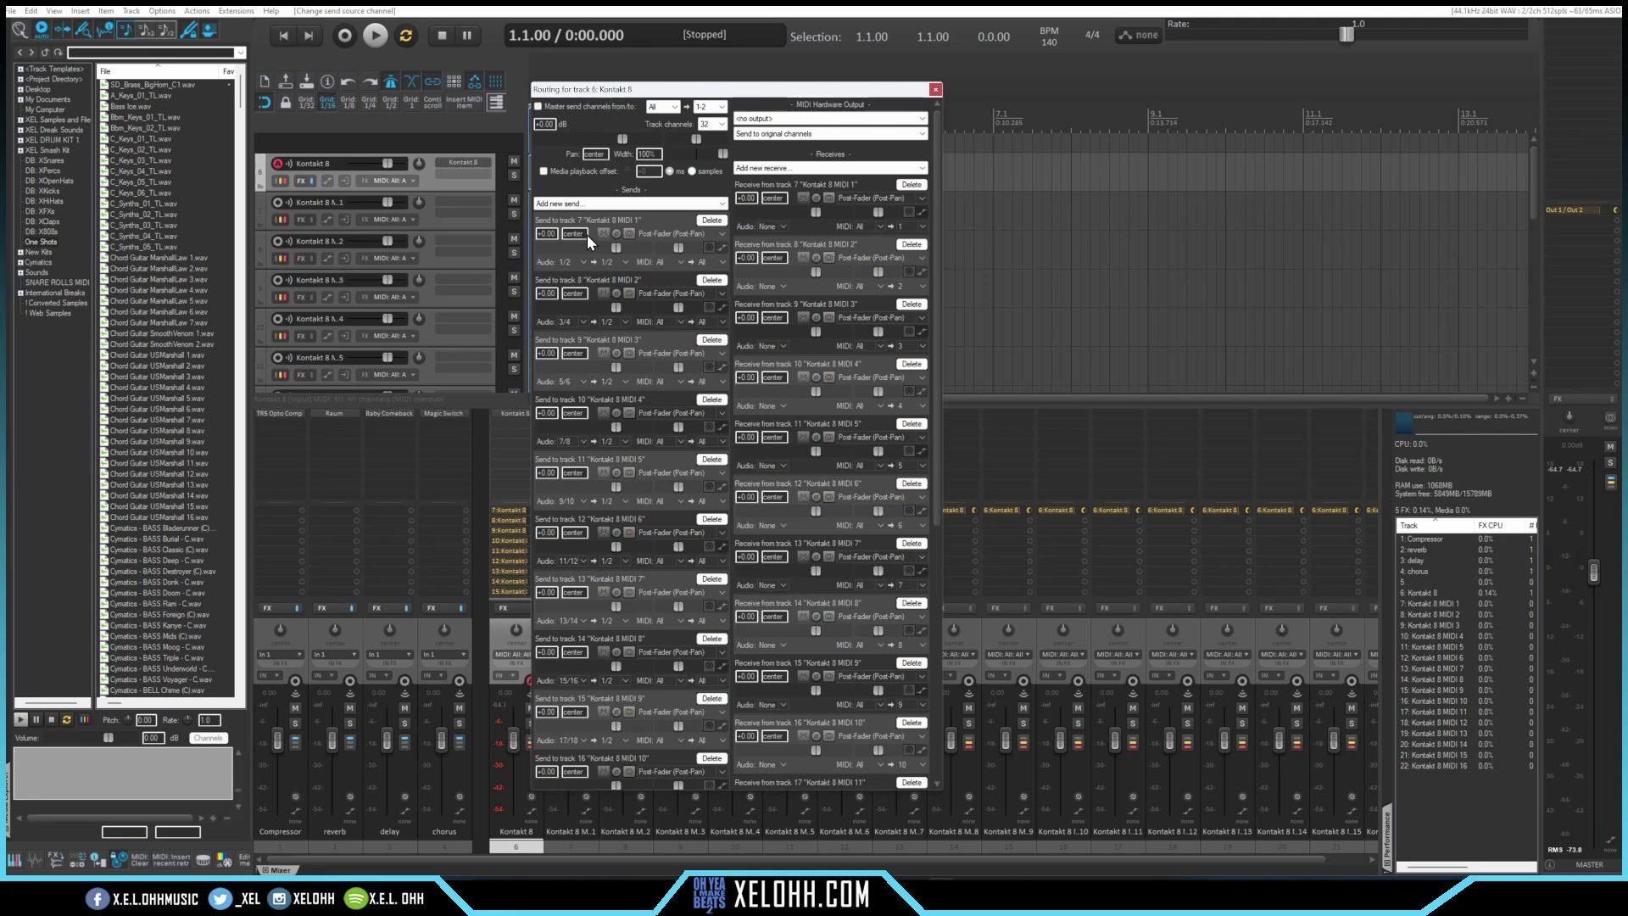
click(935, 90)
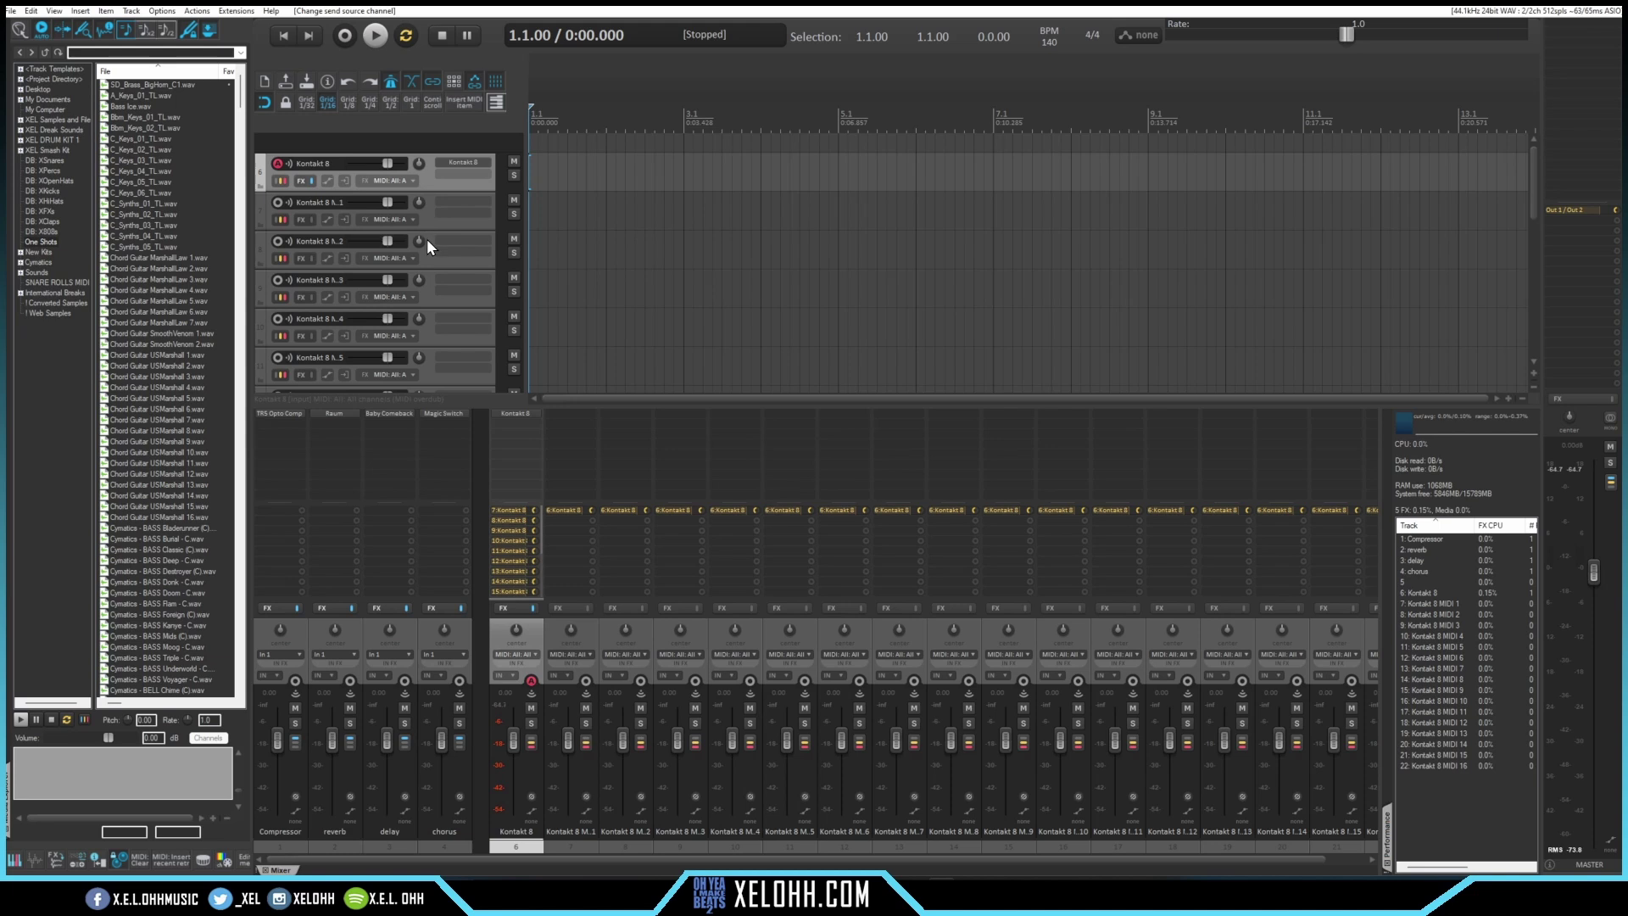
Select all tracks from Kontakt 8 MIDI 1 to MIDI 16 and enable their master sends together
drag(641, 863, 848, 864)
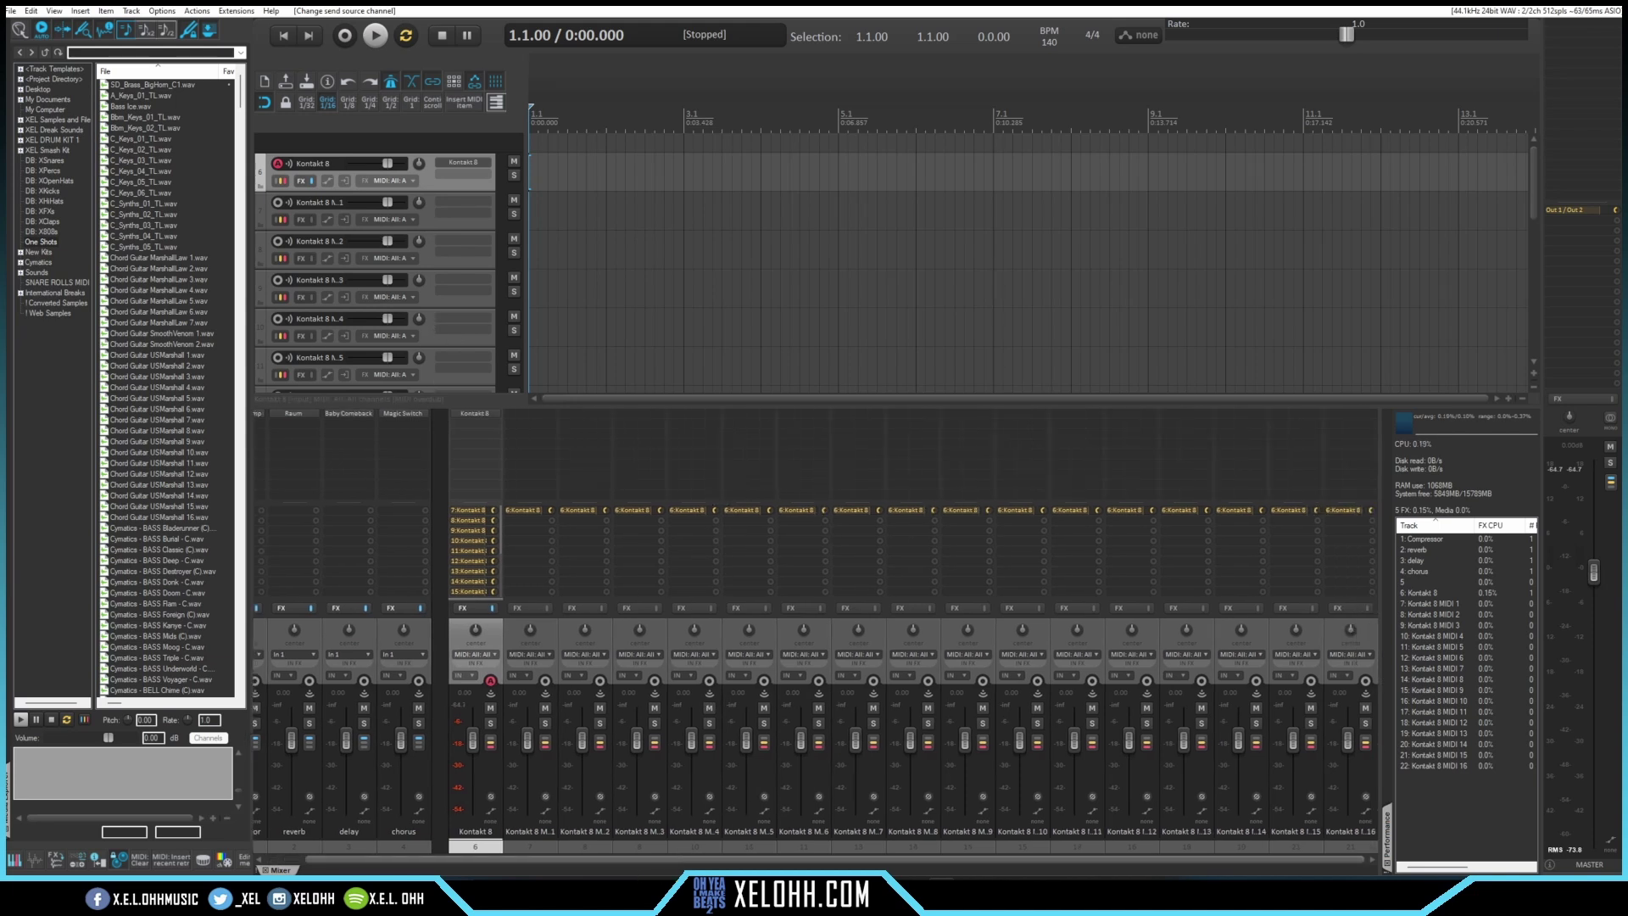
click(1365, 631)
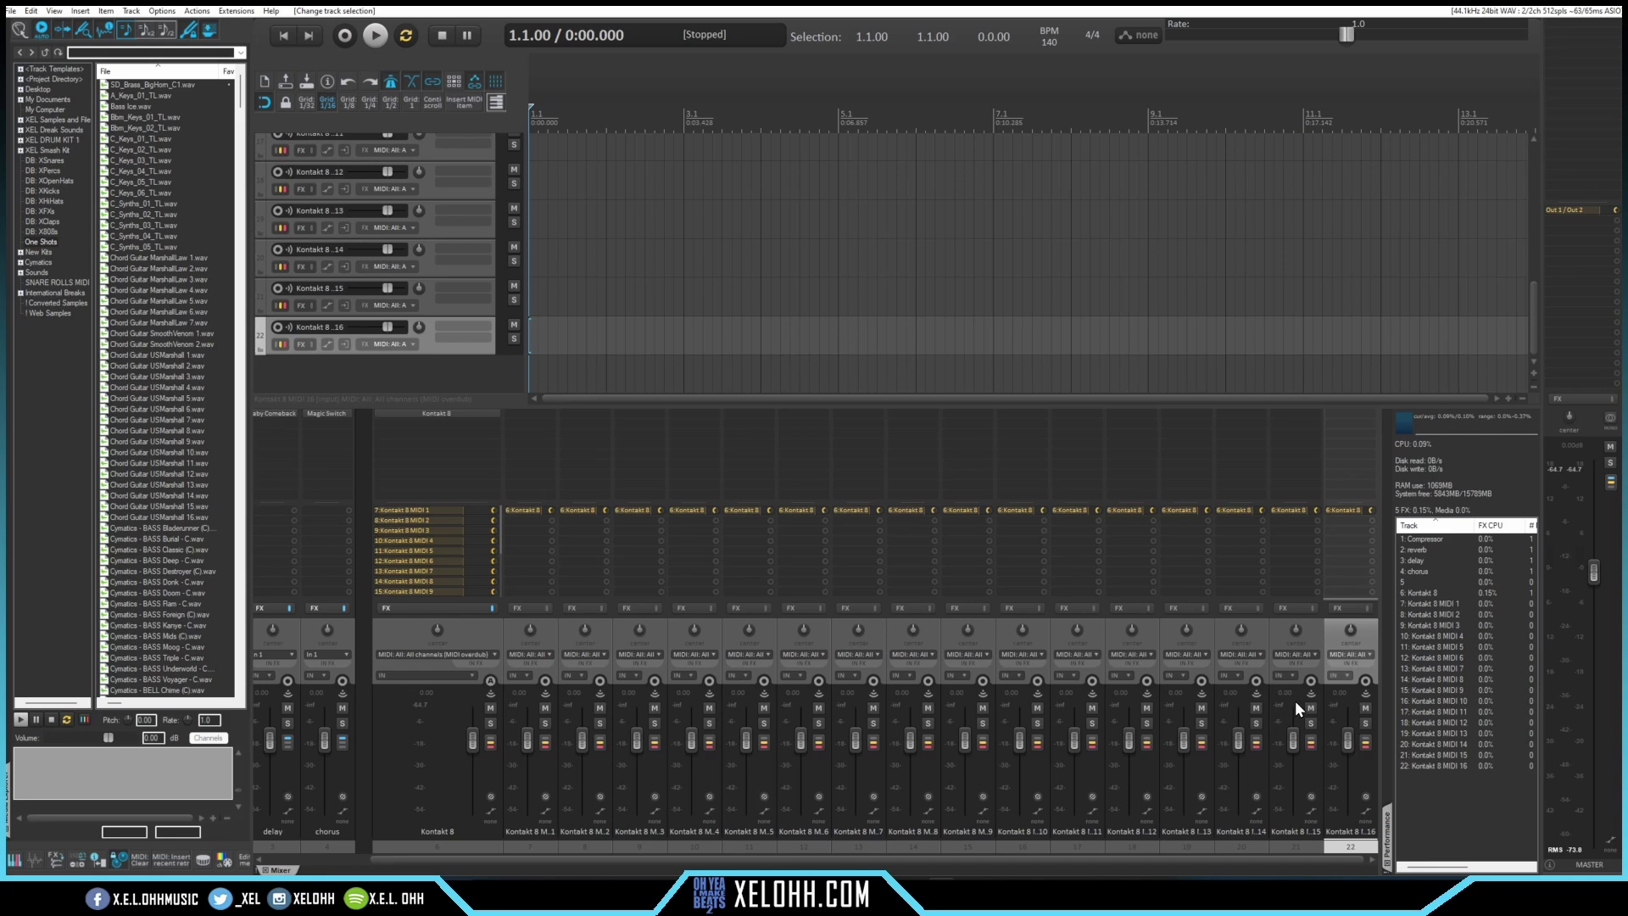
shift+click(542, 628)
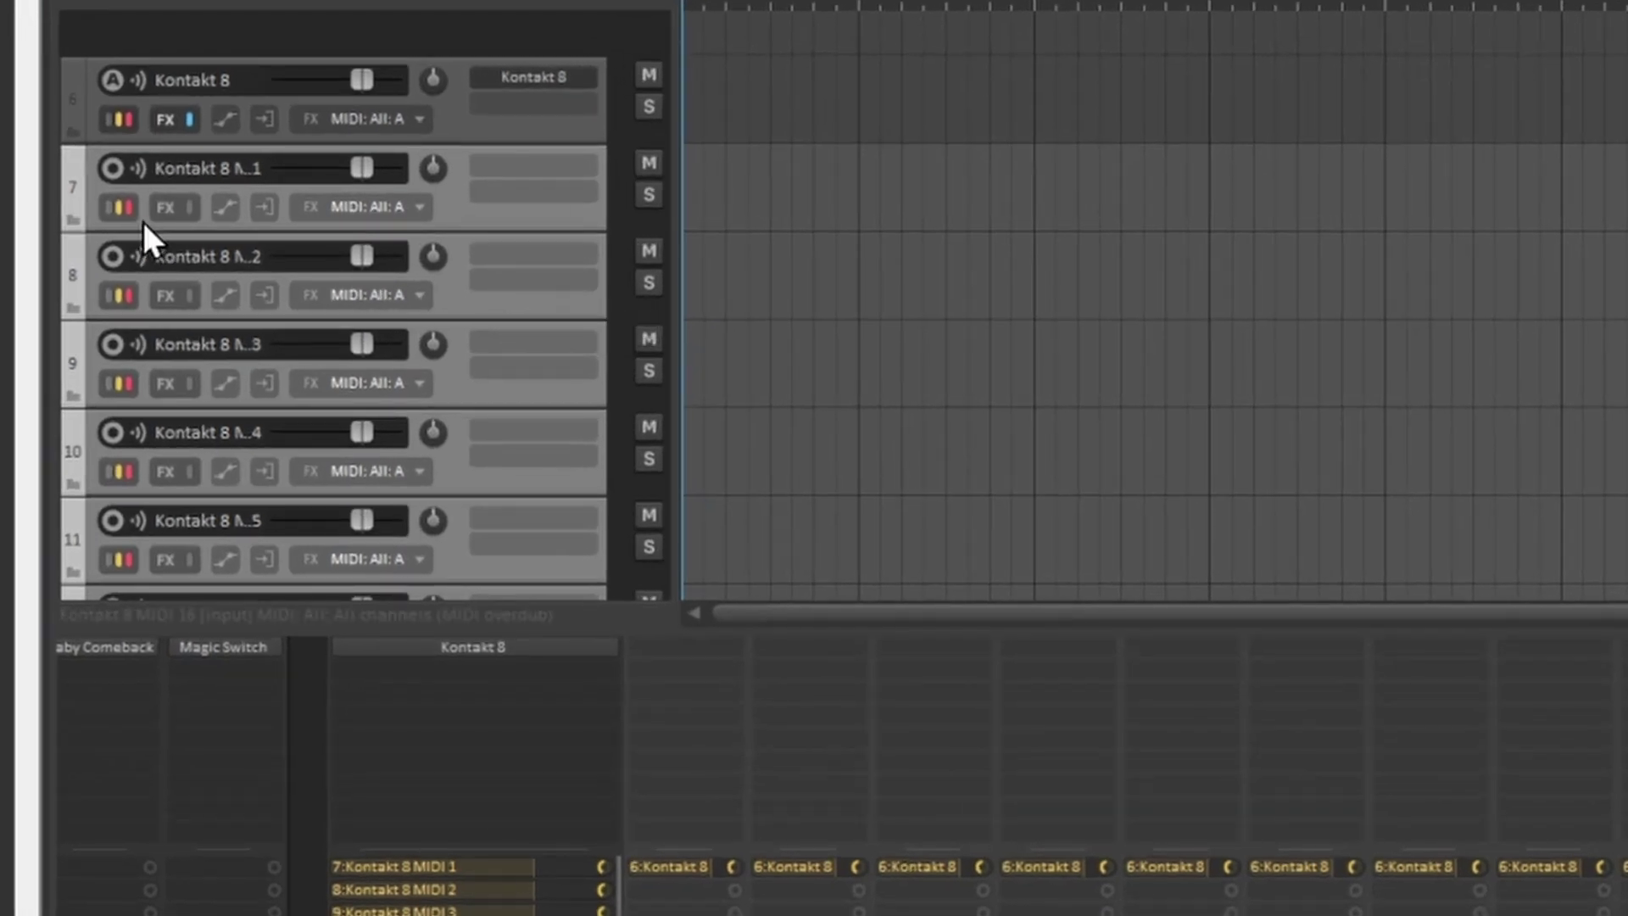
mouse_move(124, 216)
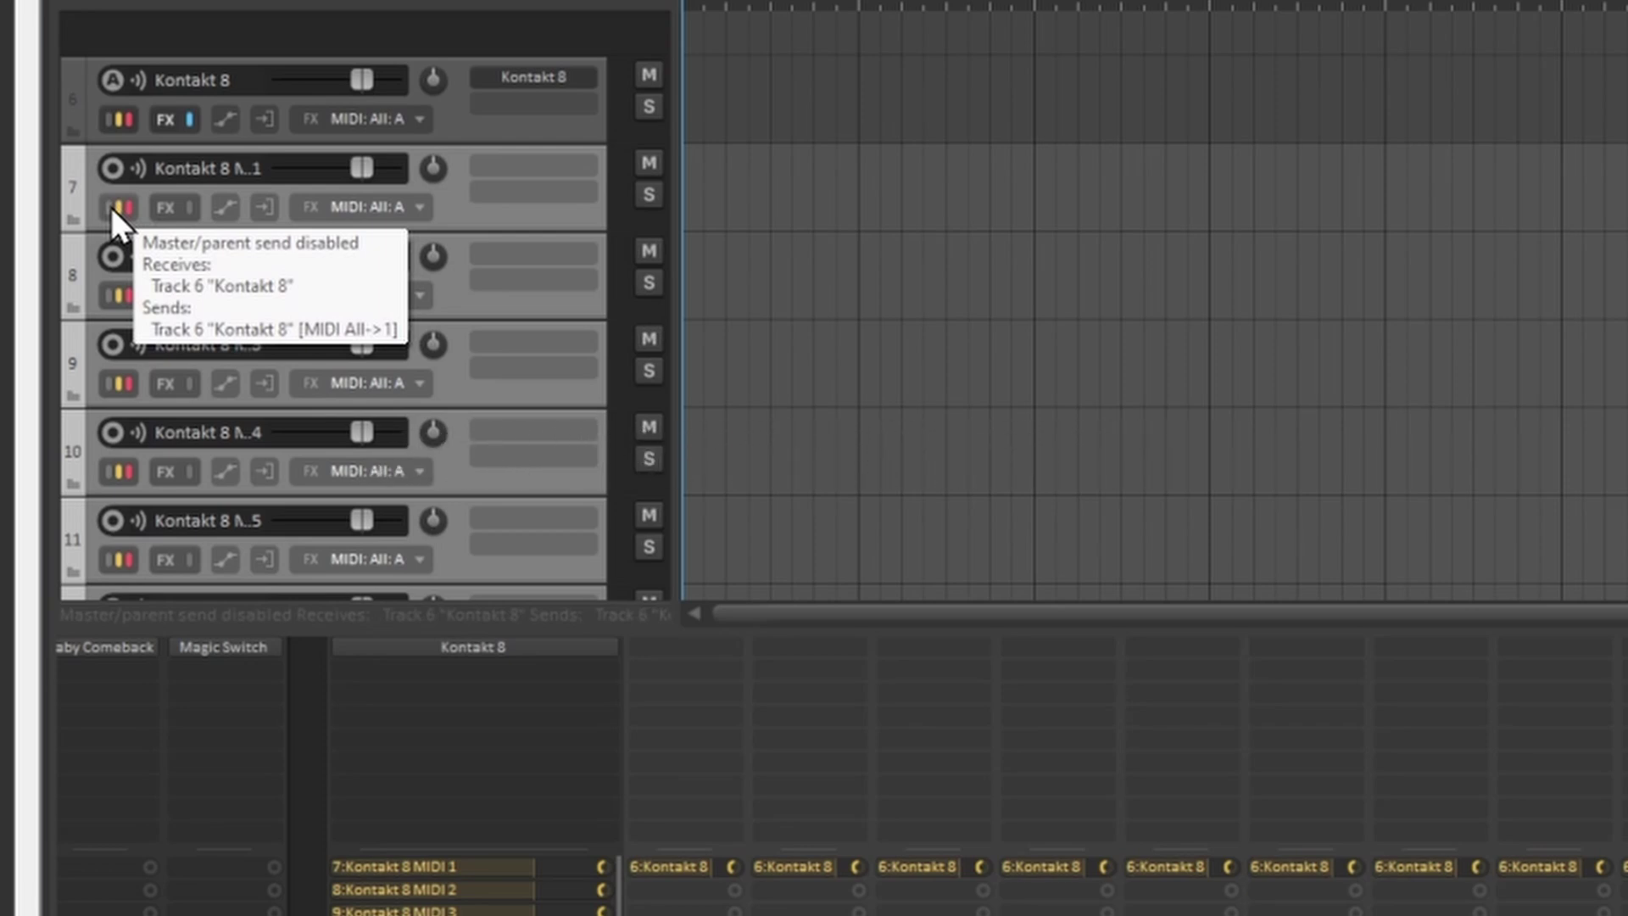
alt+click(112, 207)
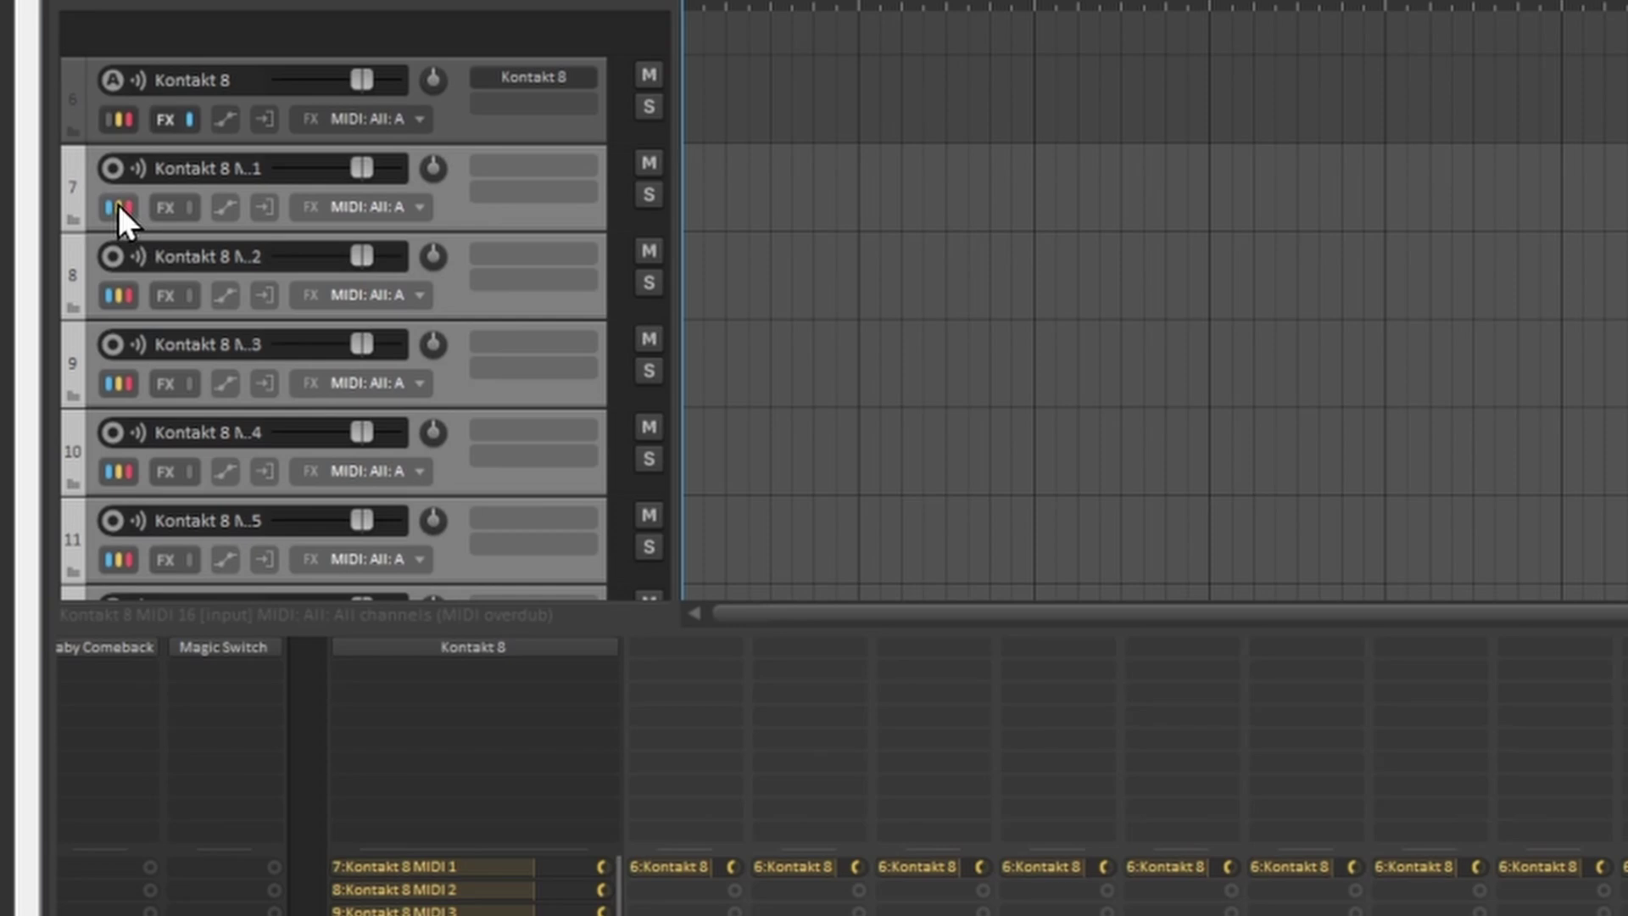
Check the master send in Kontakt 8 MIDI 1's routing, close it and look over the remaining Kontakt 8 MIDI tracks
click(118, 205)
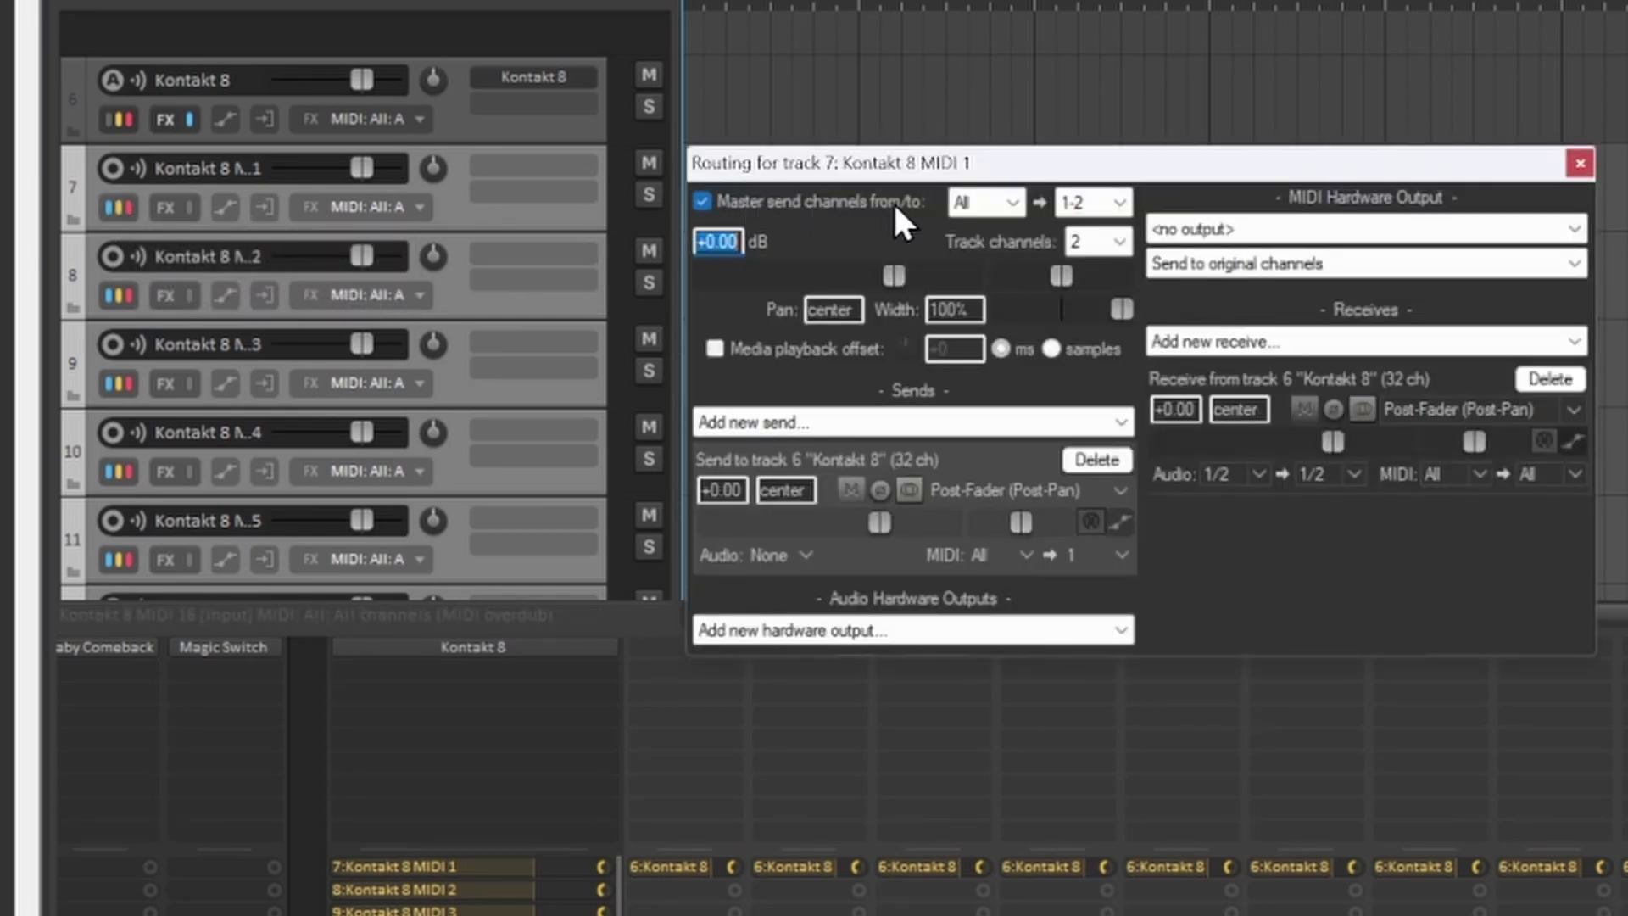
click(1579, 165)
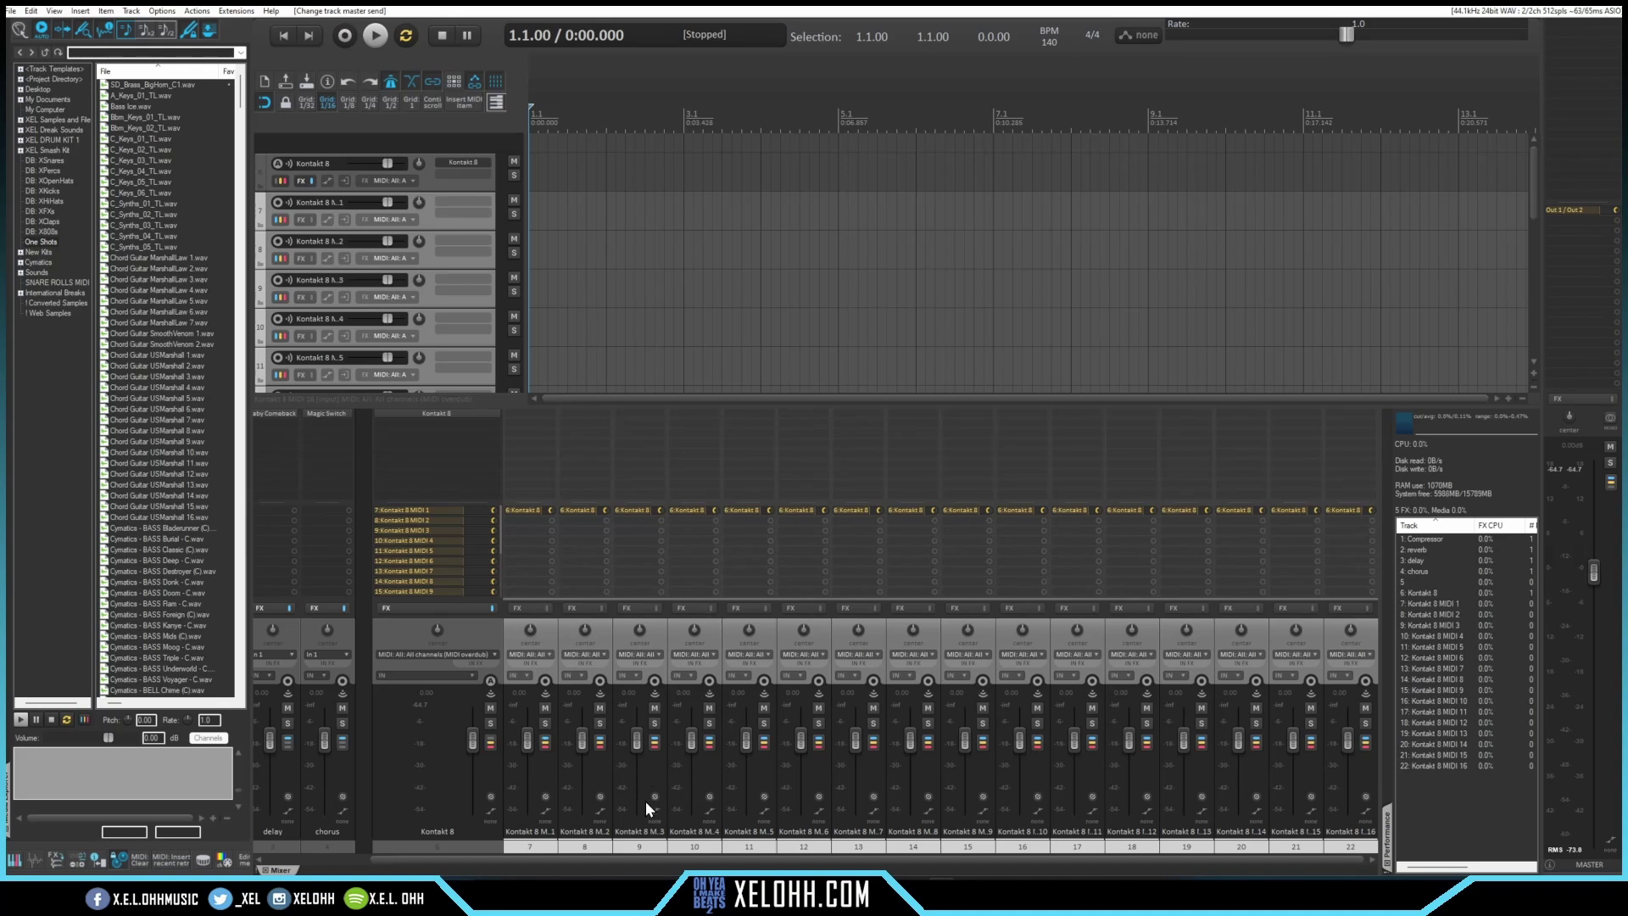
scroll(422, 313, down, 3)
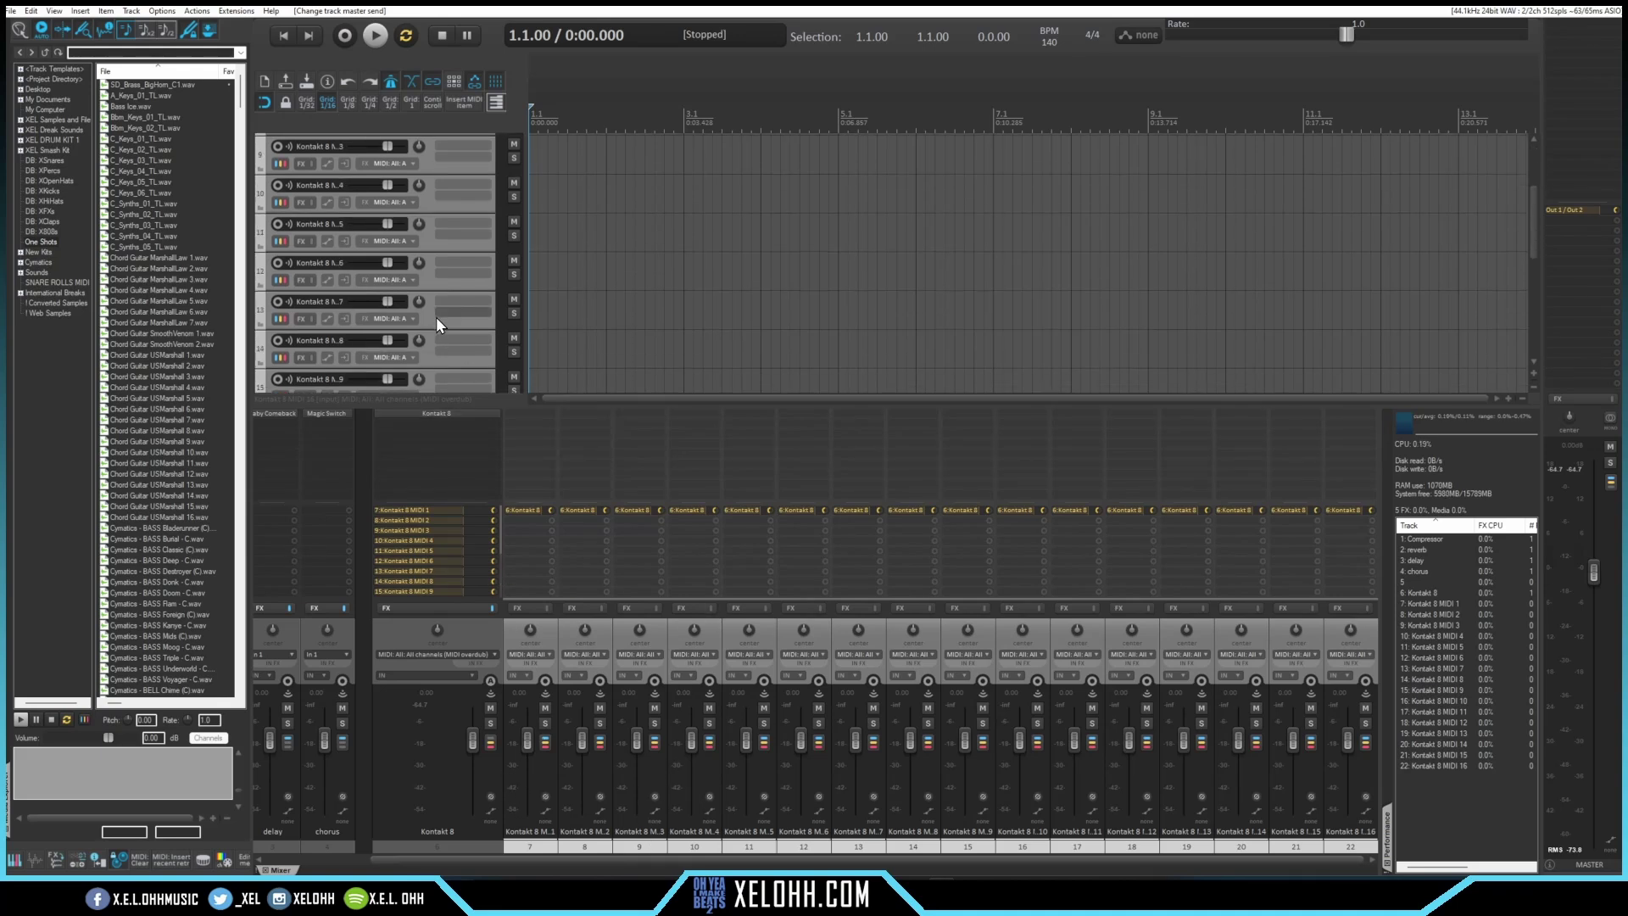
scroll(414, 307, down, 8)
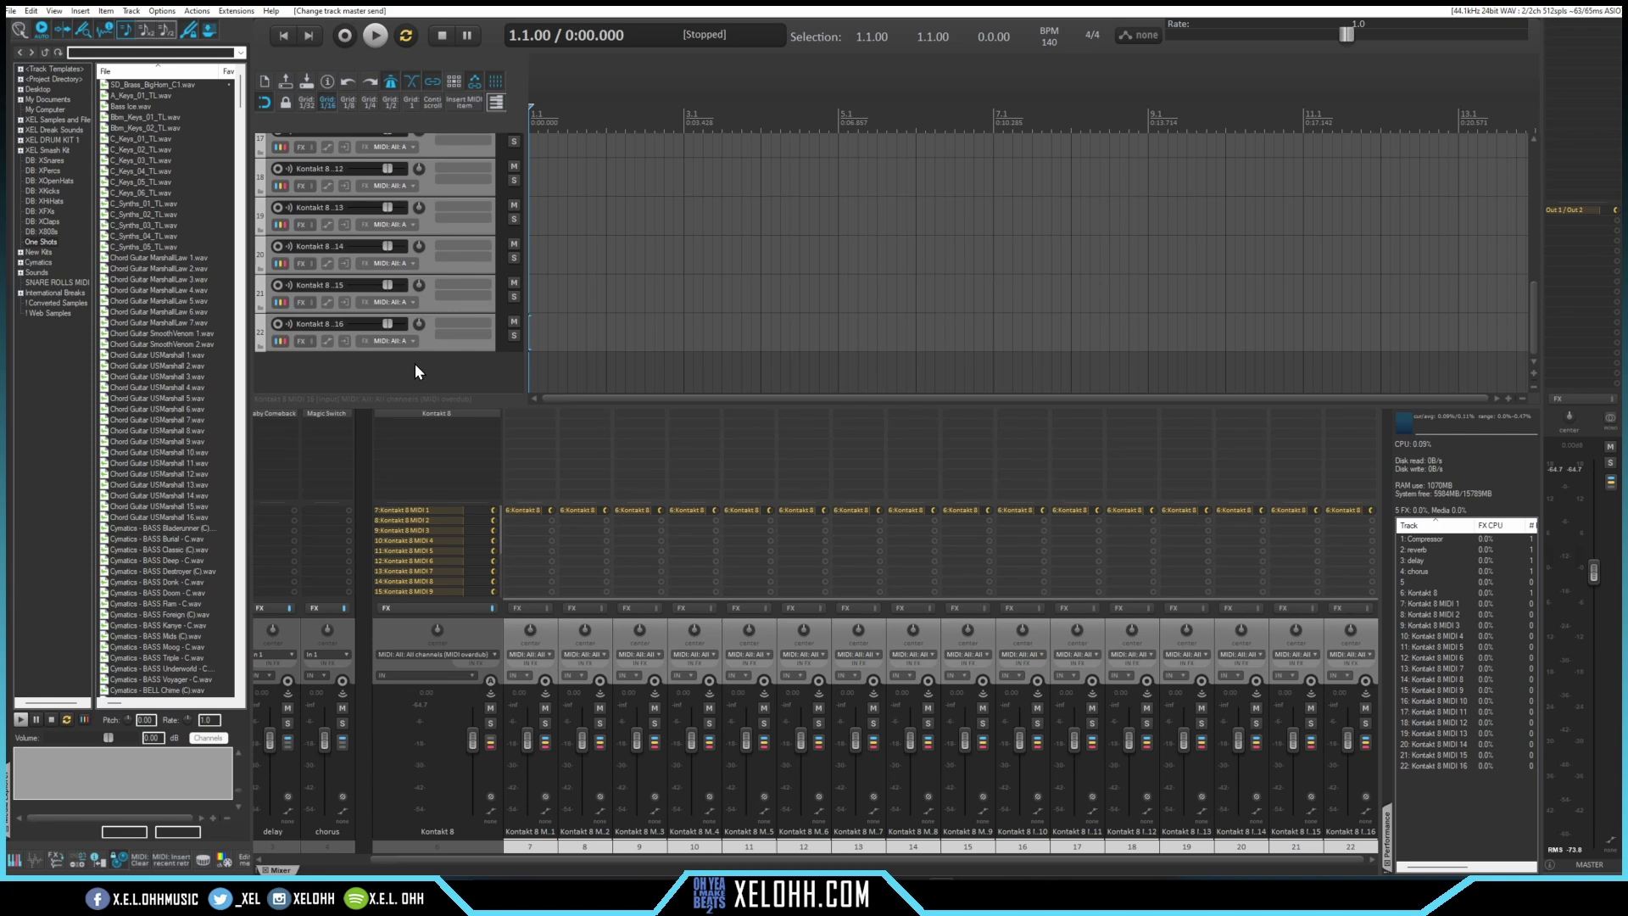
Insert a new track above Kontakt 8 and nest Kontakt 8 with its sixteen MIDI tracks inside it as a folder
click(413, 369)
drag(425, 373, 384, 109)
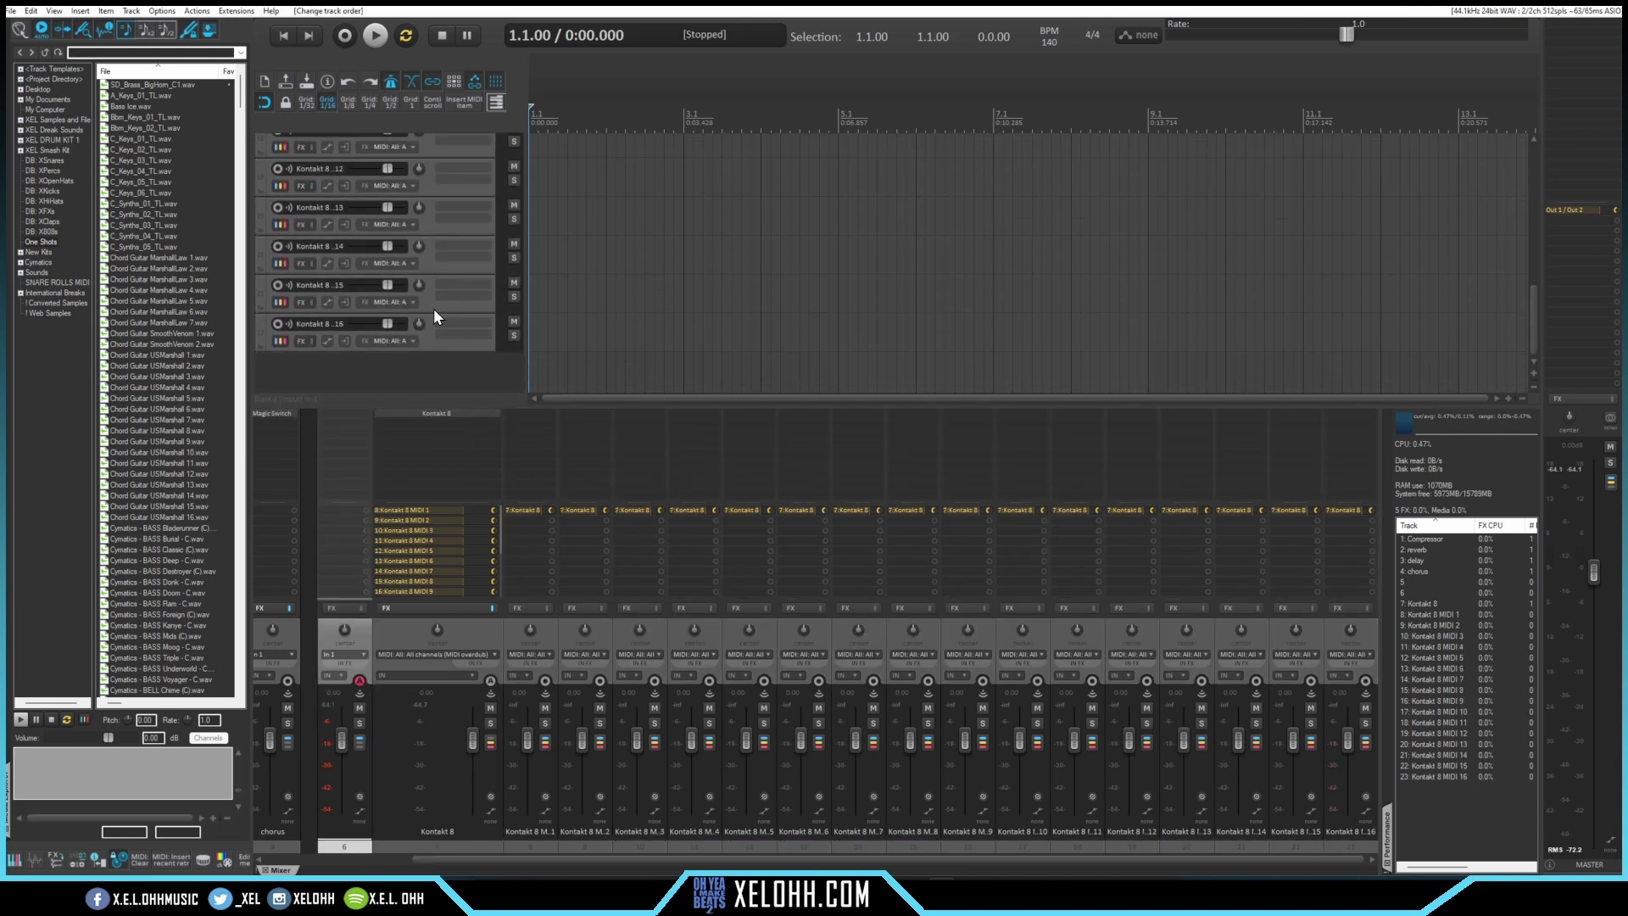
click(431, 338)
scroll(425, 216, up, 5)
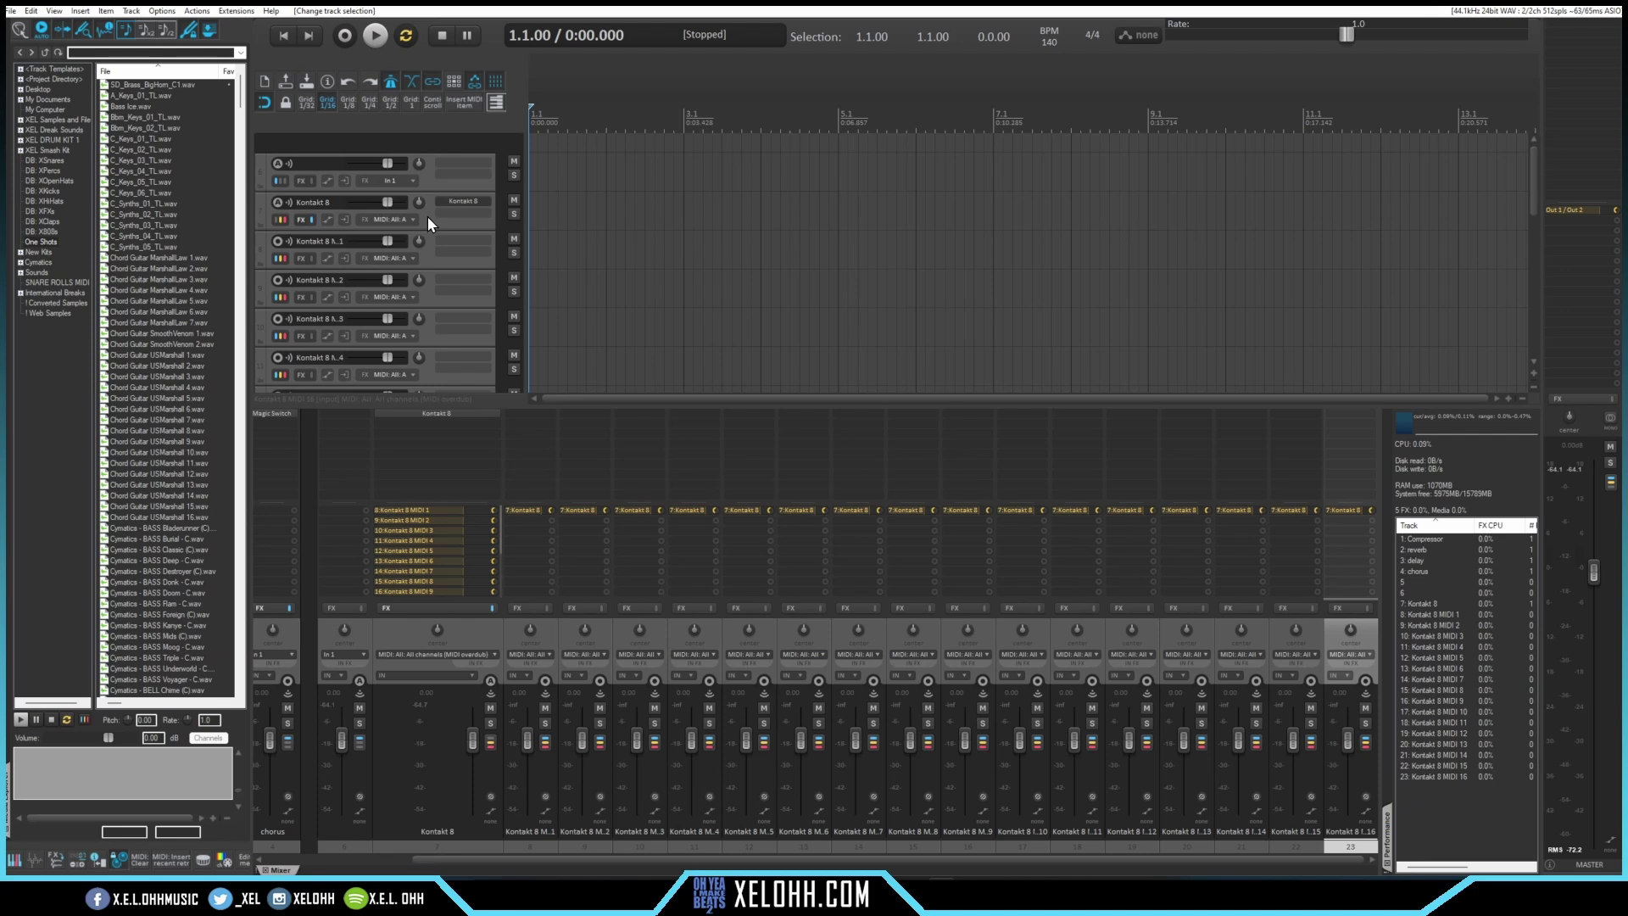
click(429, 216)
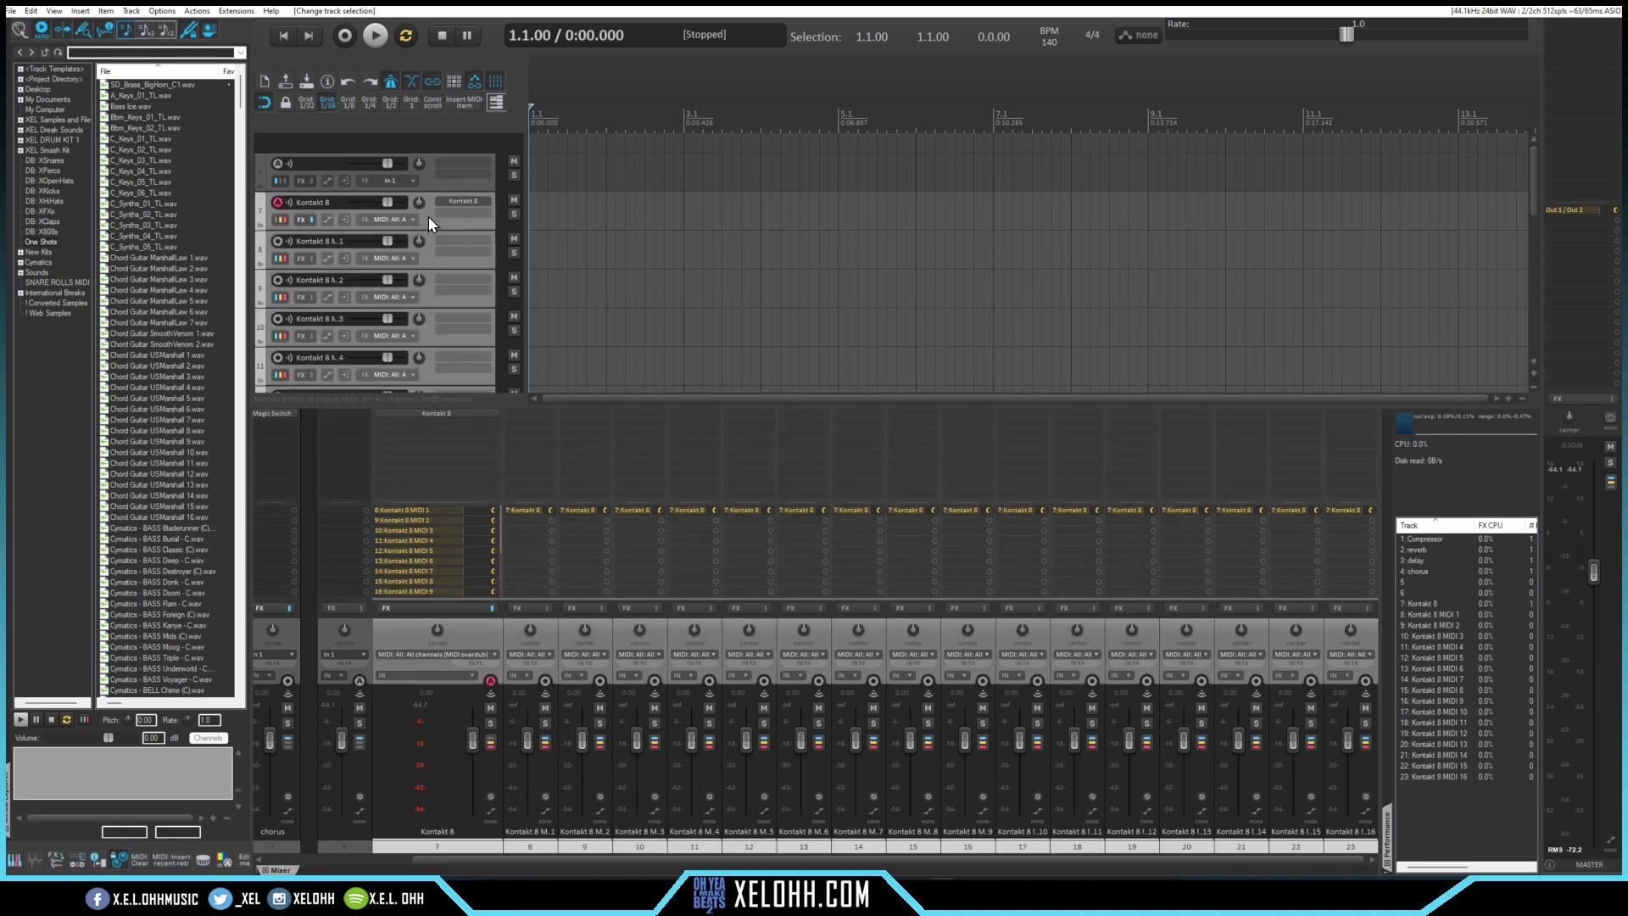
drag(428, 197, 429, 175)
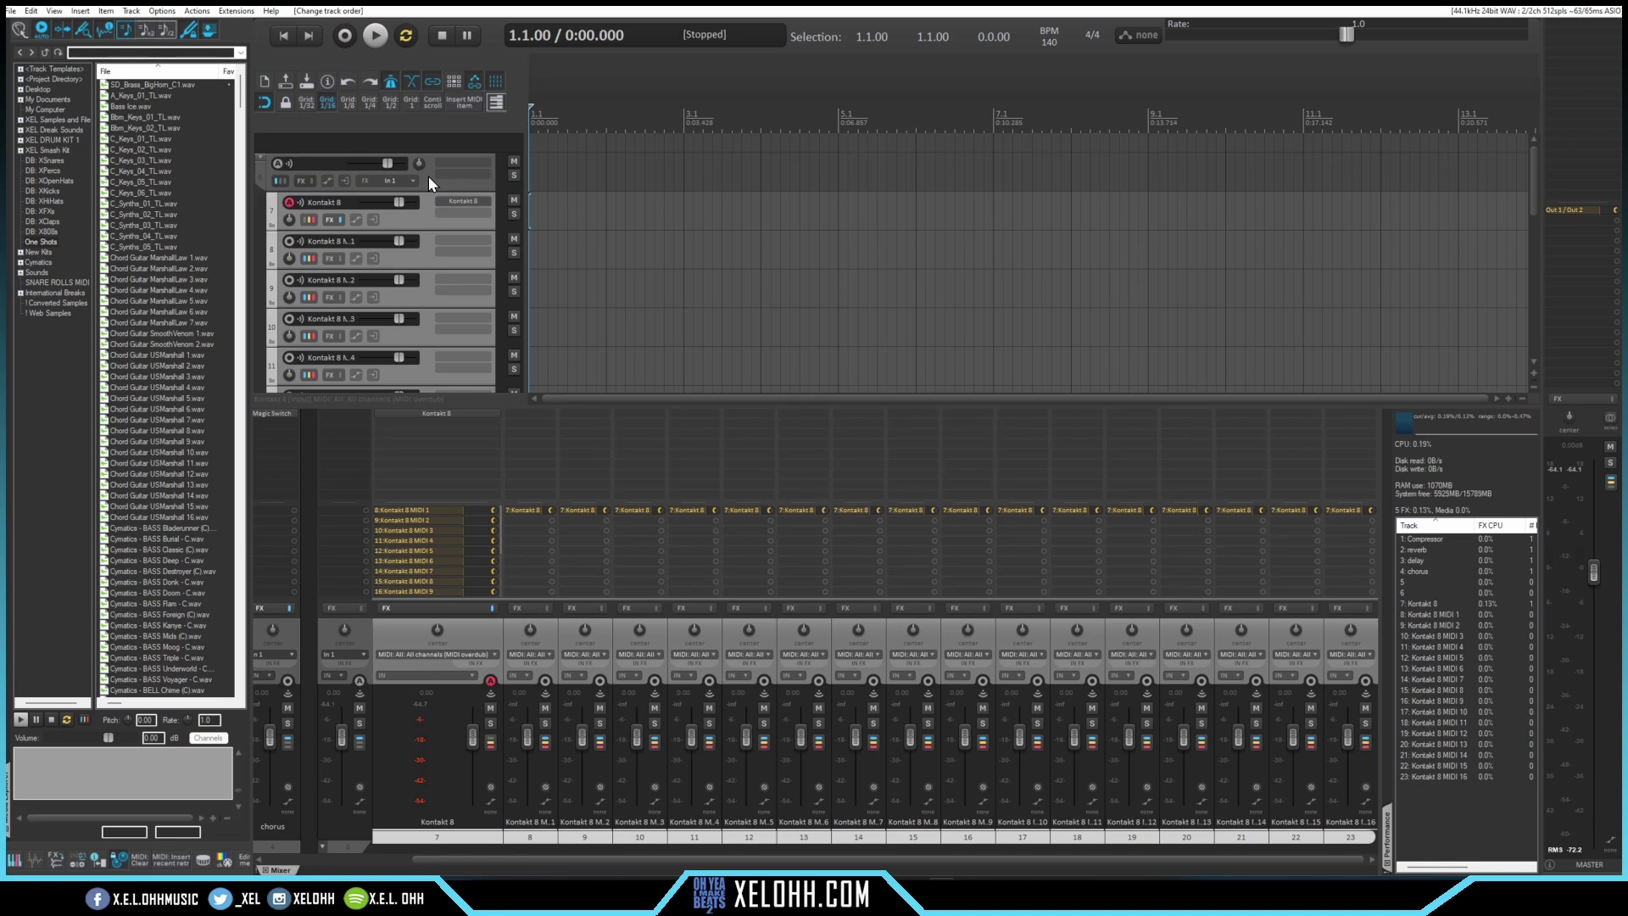
Name the new folder track Kontakt 8 Multi 16
double_click(306, 163)
text(Kontakt 8 Multi 16)
key(Return)
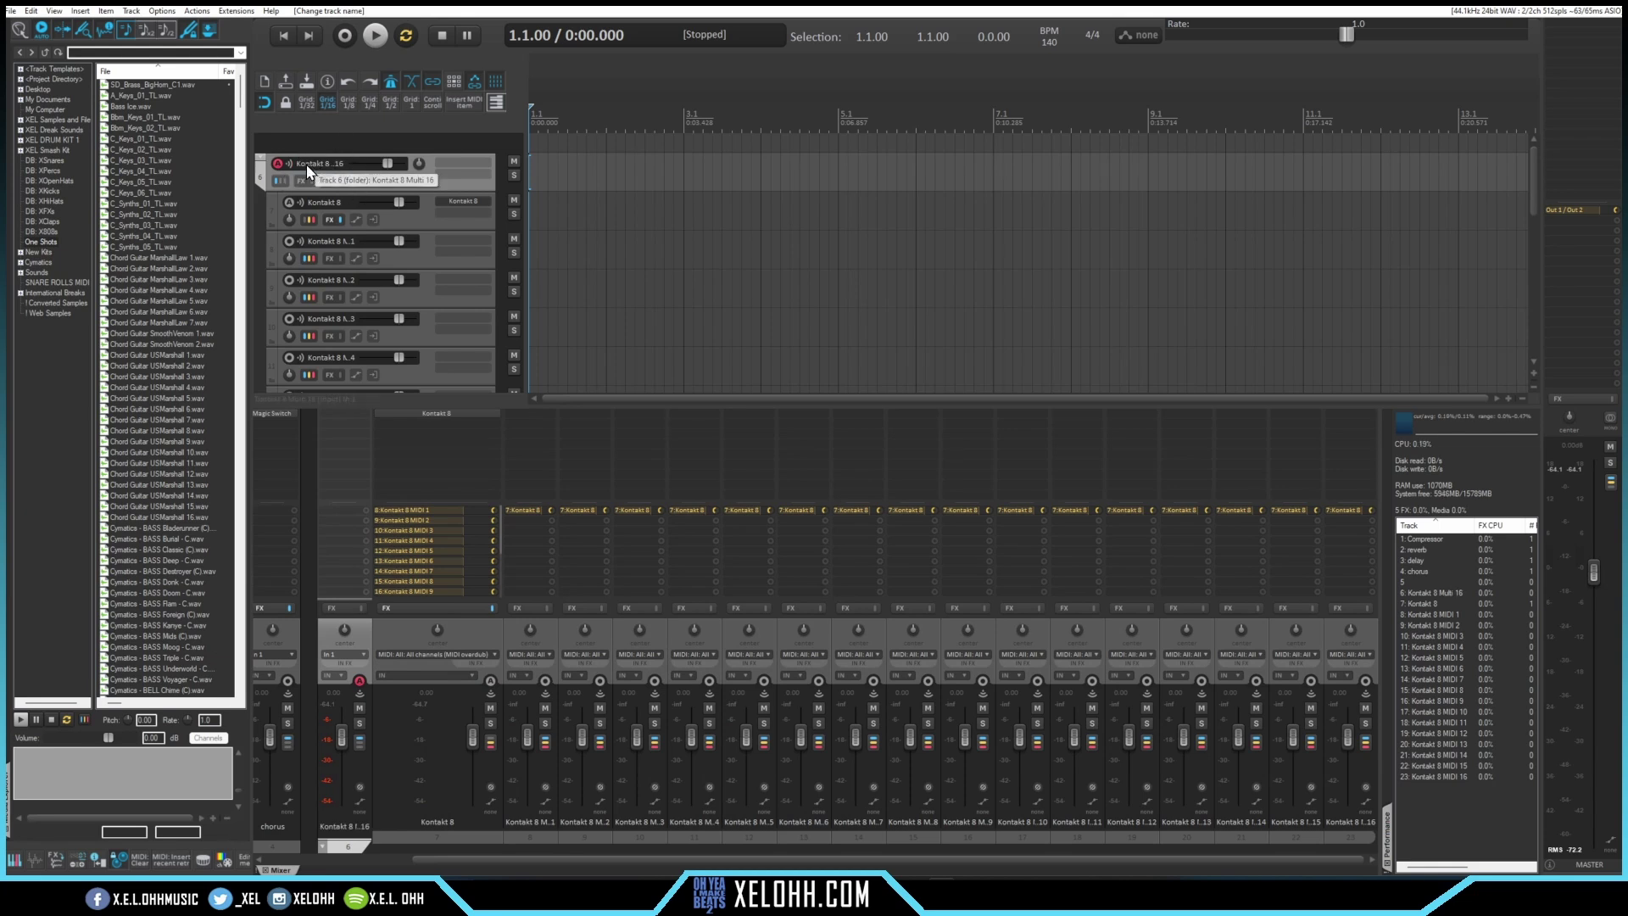
Enable automatic record-arm on selection for all tracks, and check it by selecting Kontakt 8 and its folder track
key(ctrl+a)
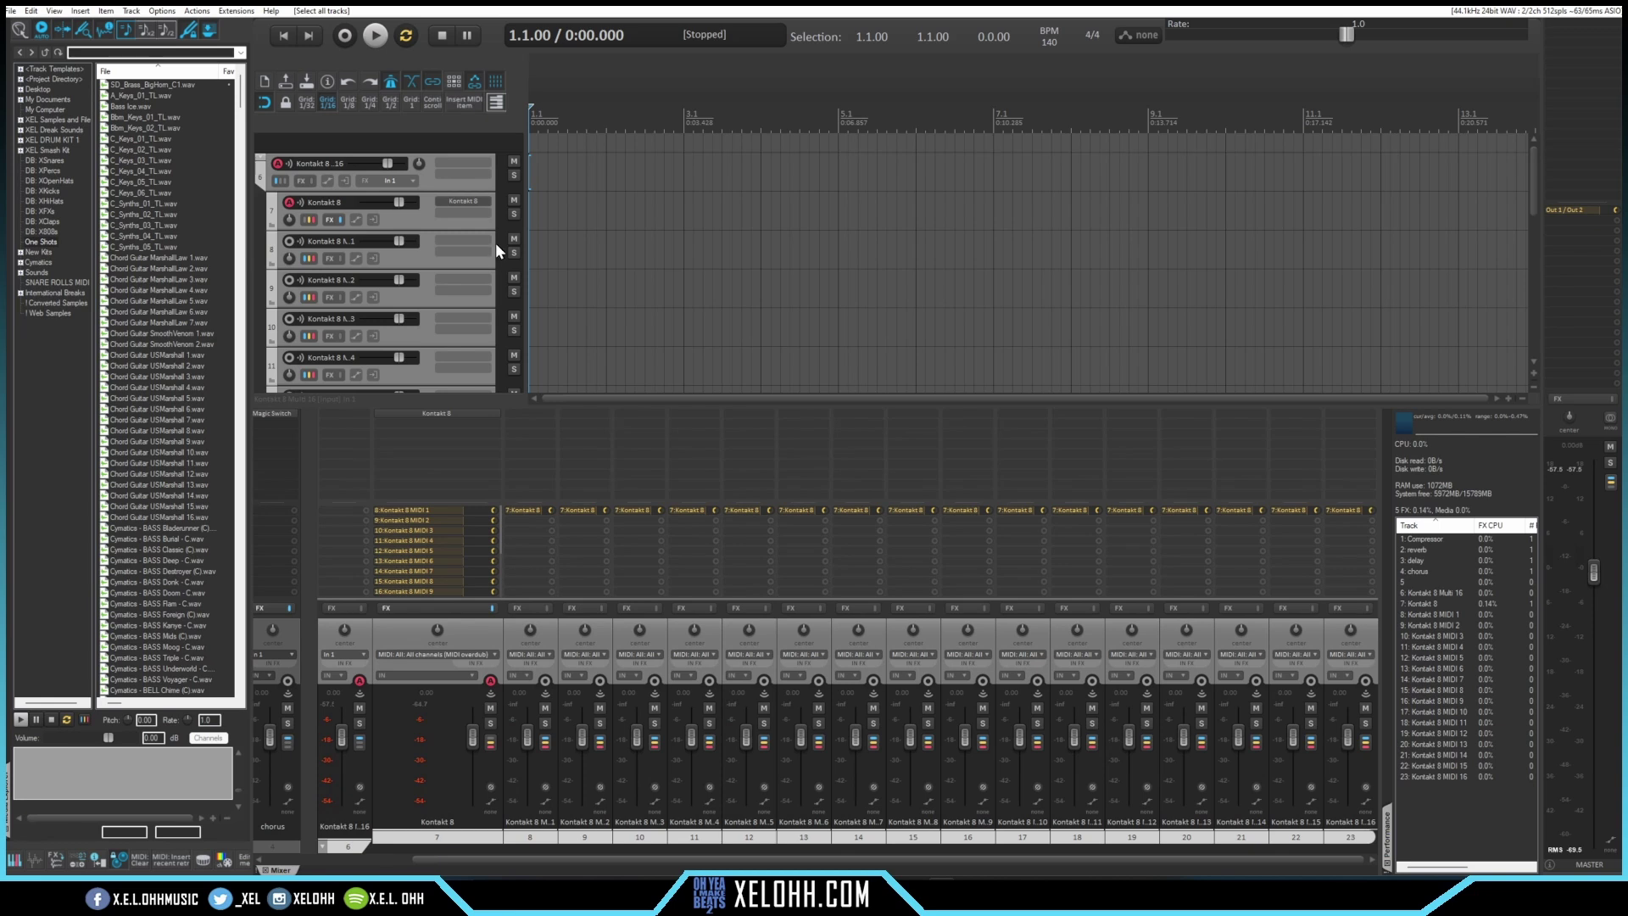
right_click(289, 242)
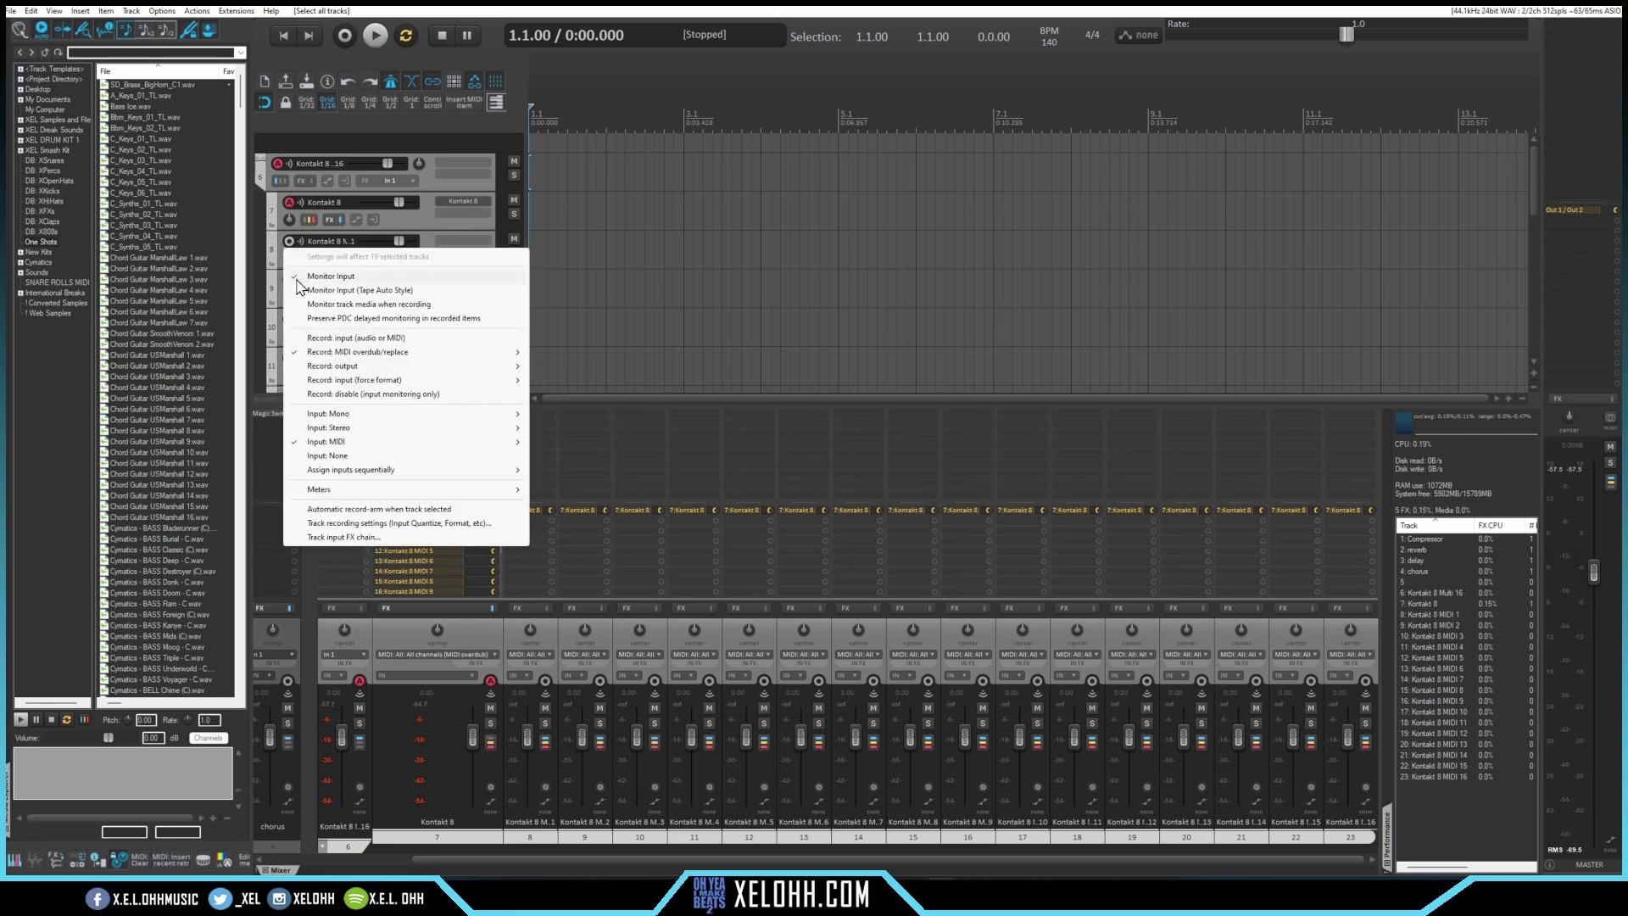
click(330, 512)
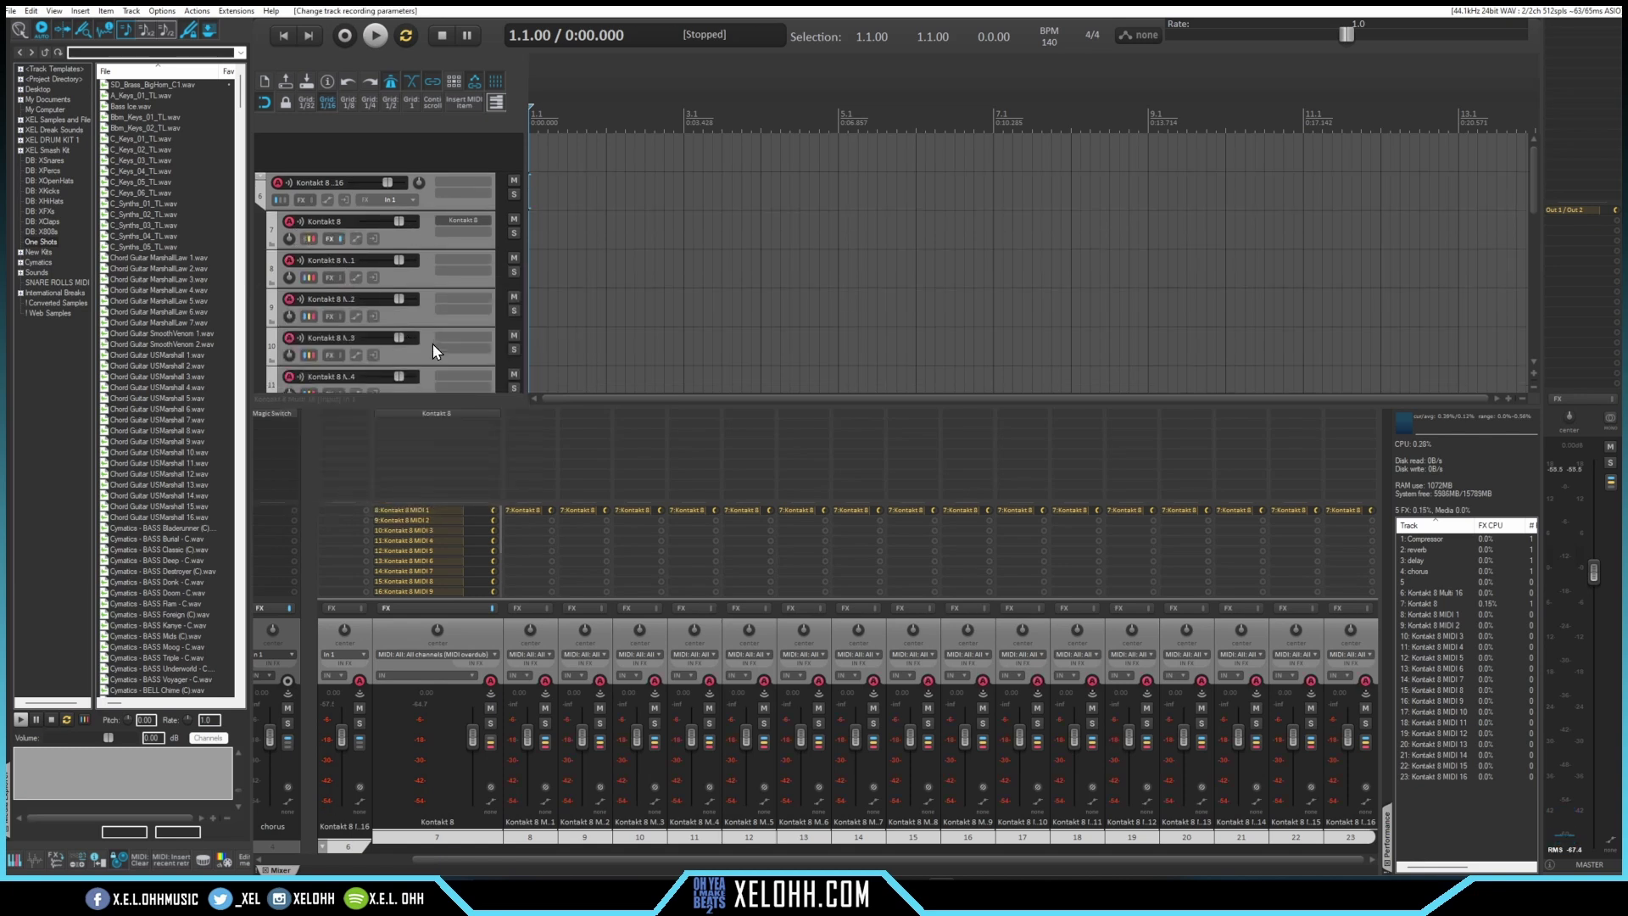
right_click(289, 226)
mouse_move(329, 333)
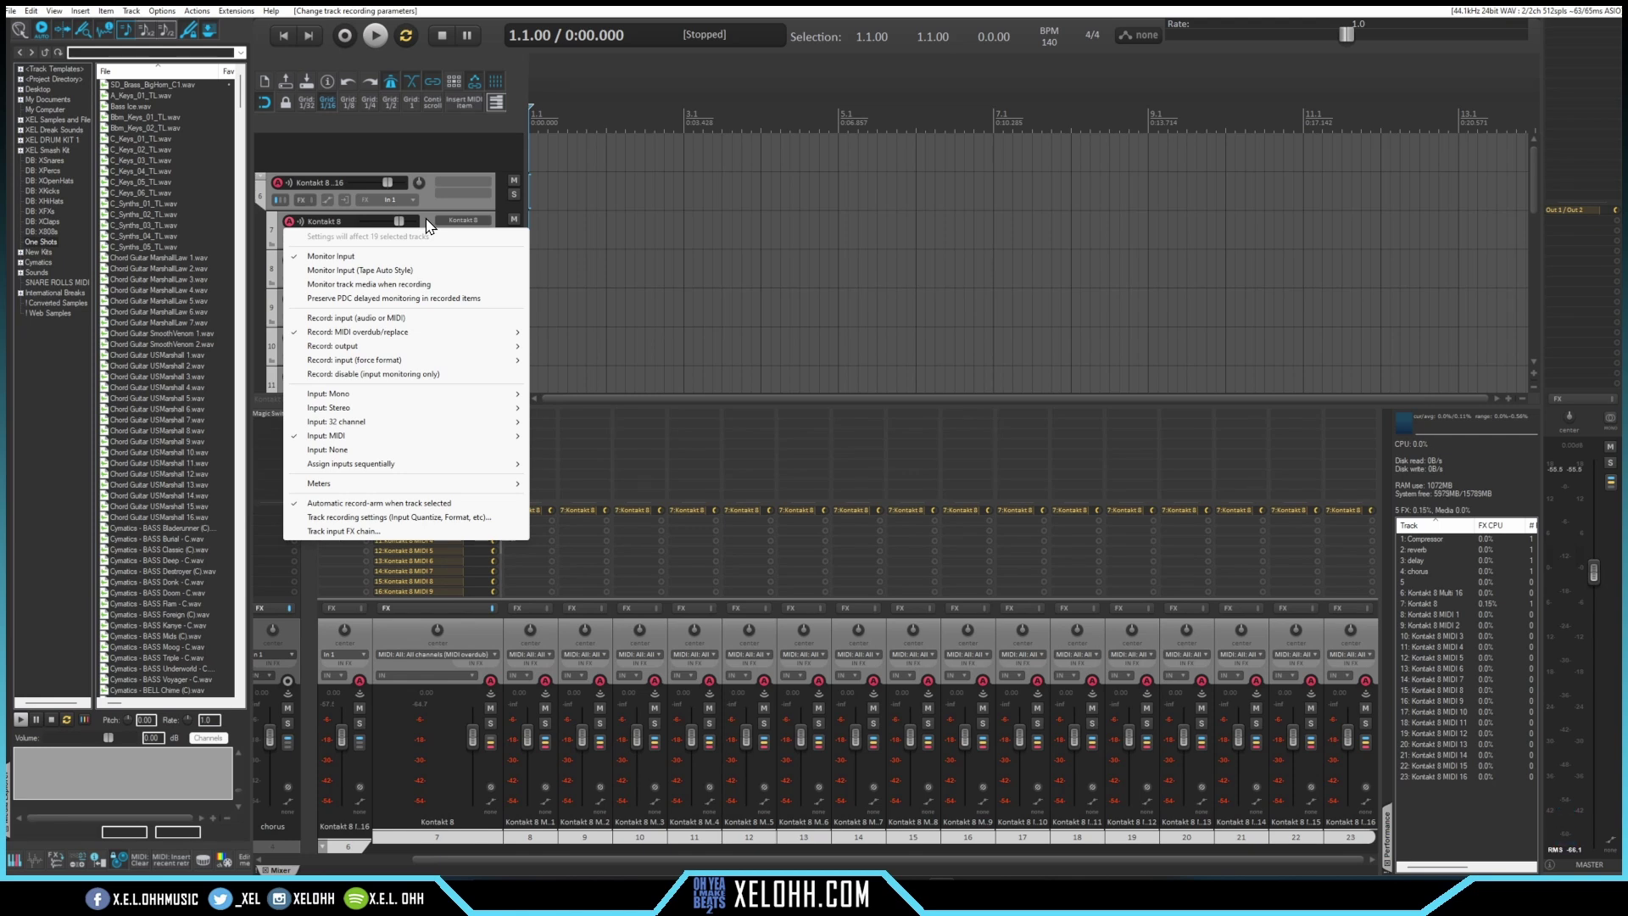
click(426, 220)
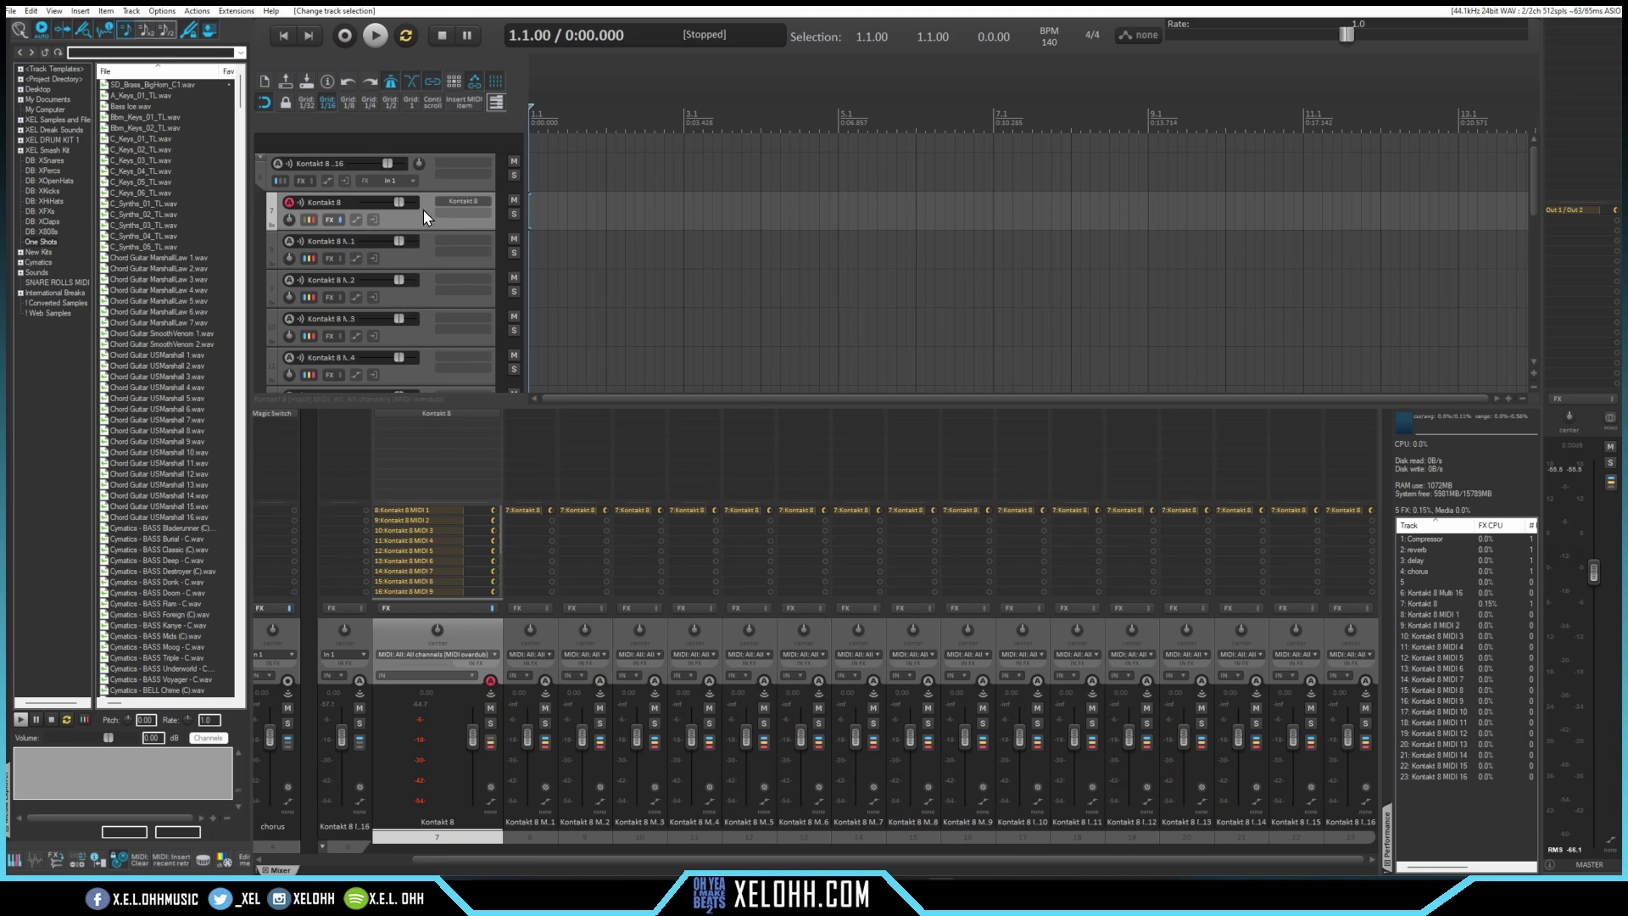
click(423, 173)
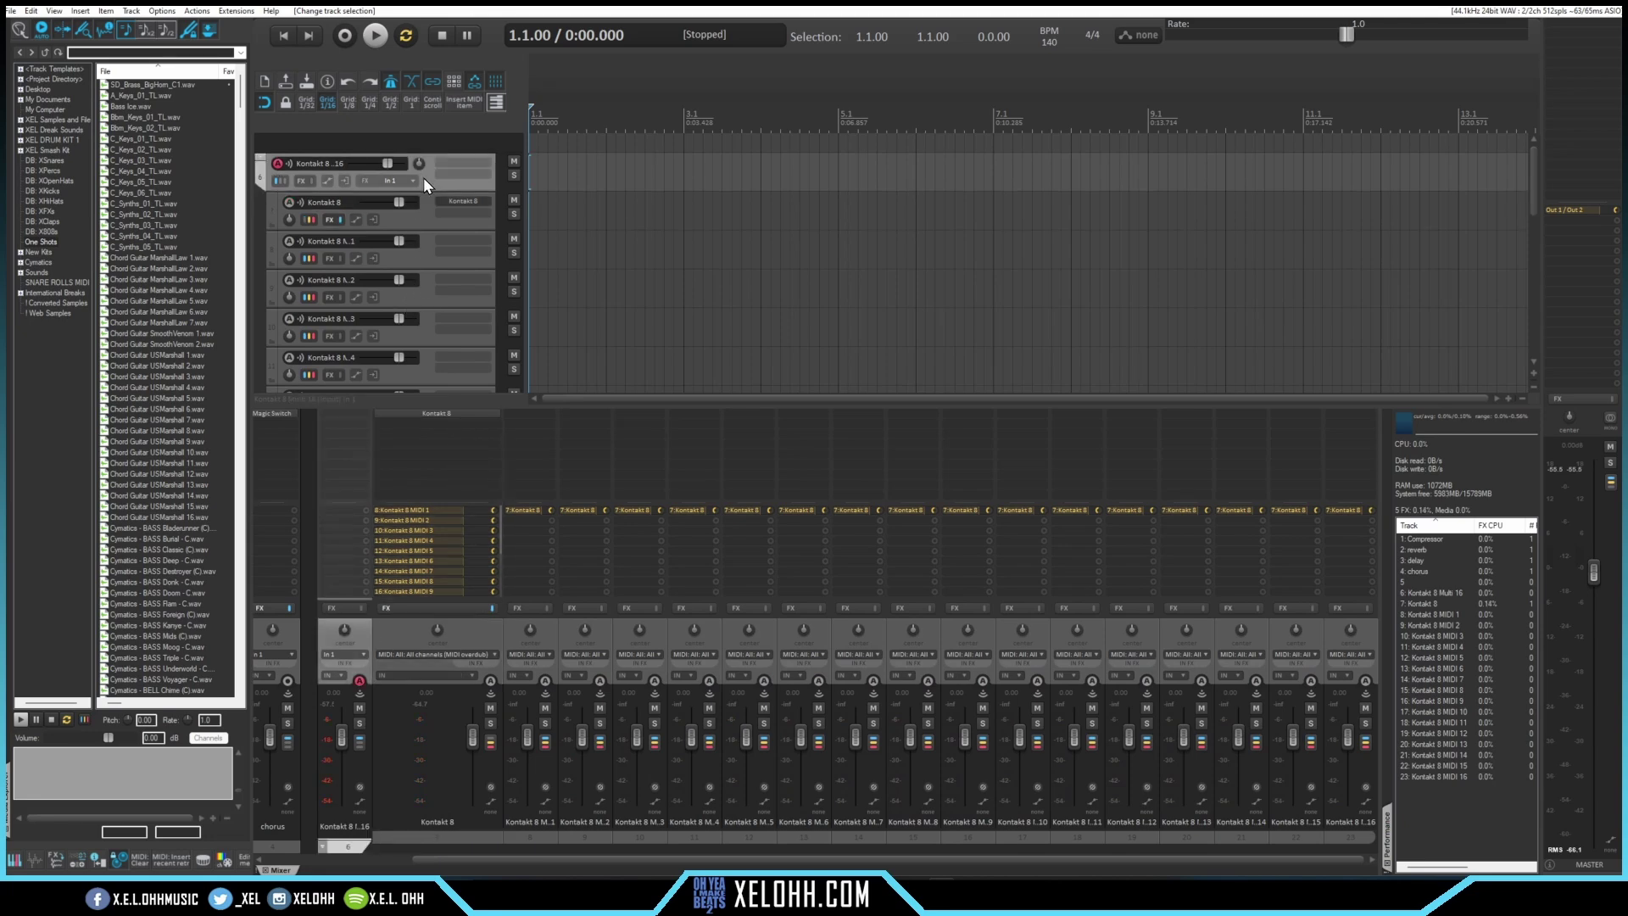
Begin saving the whole folder with its child tracks as a track template, creating a Kontakt 8 folder inside TrackTemplates
double_click(424, 176)
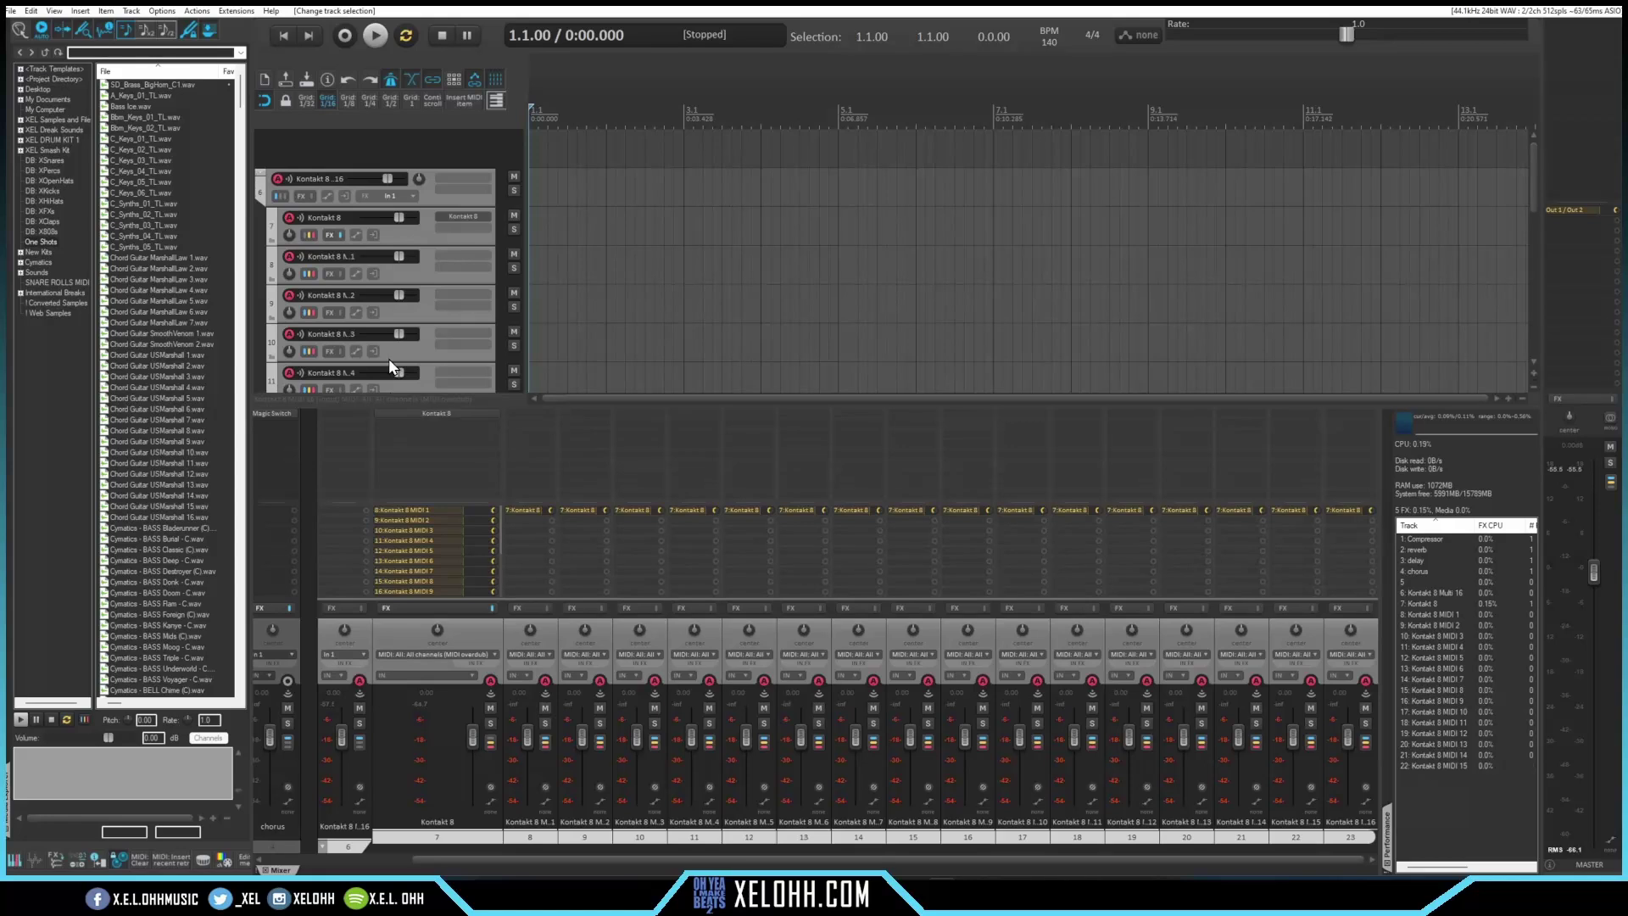
right_click(425, 193)
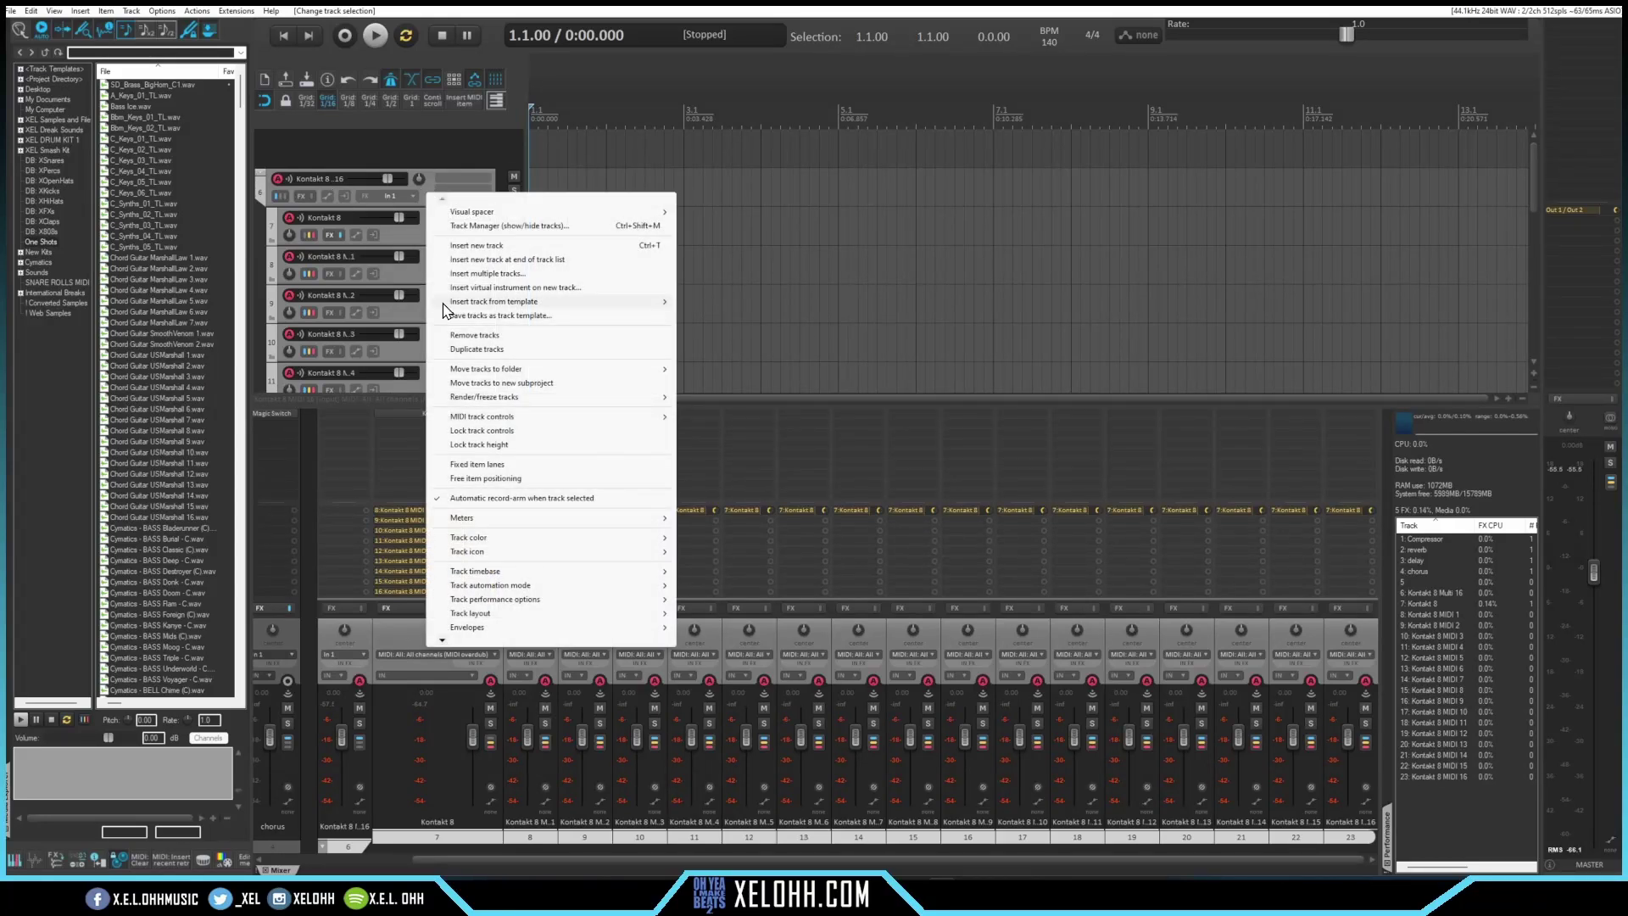
click(515, 316)
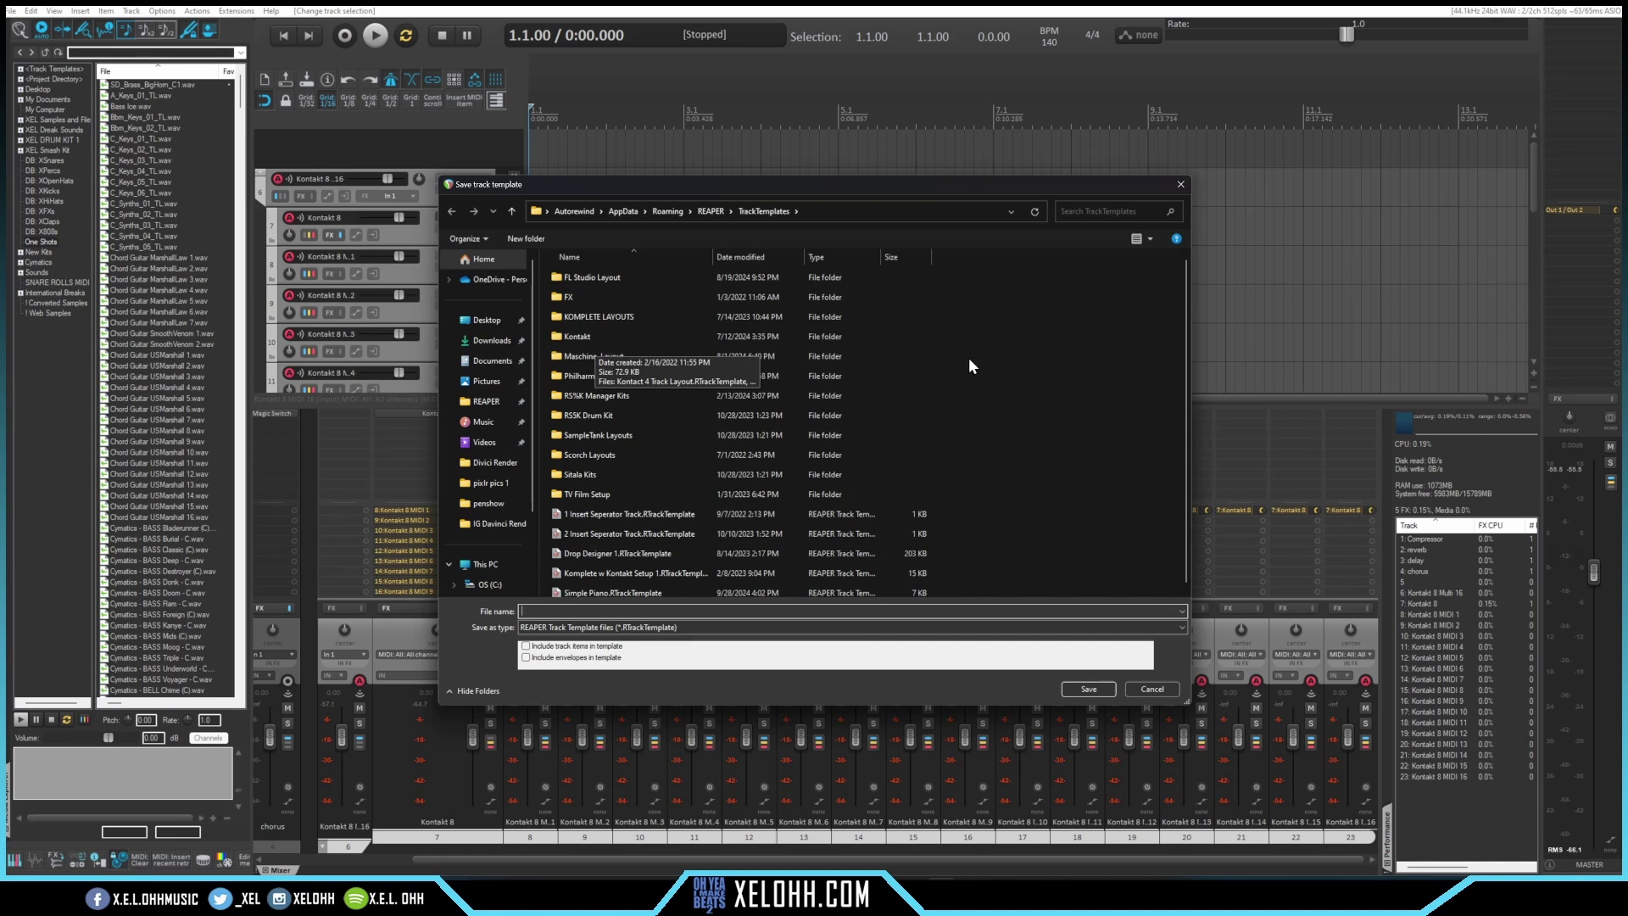
right_click(1122, 361)
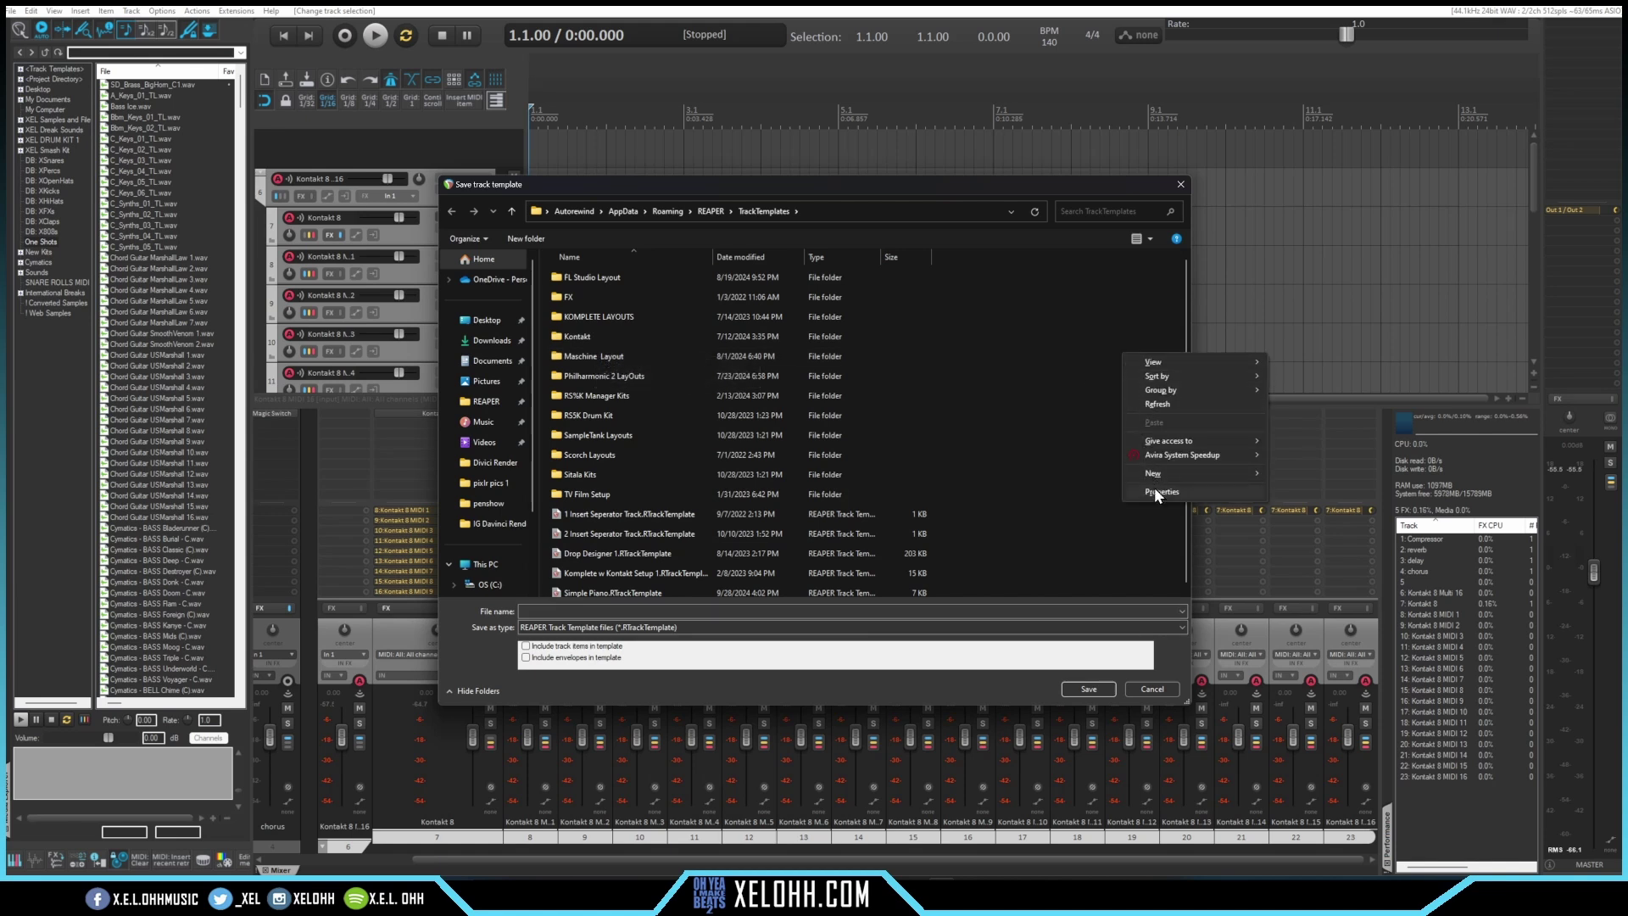
mouse_move(1157, 476)
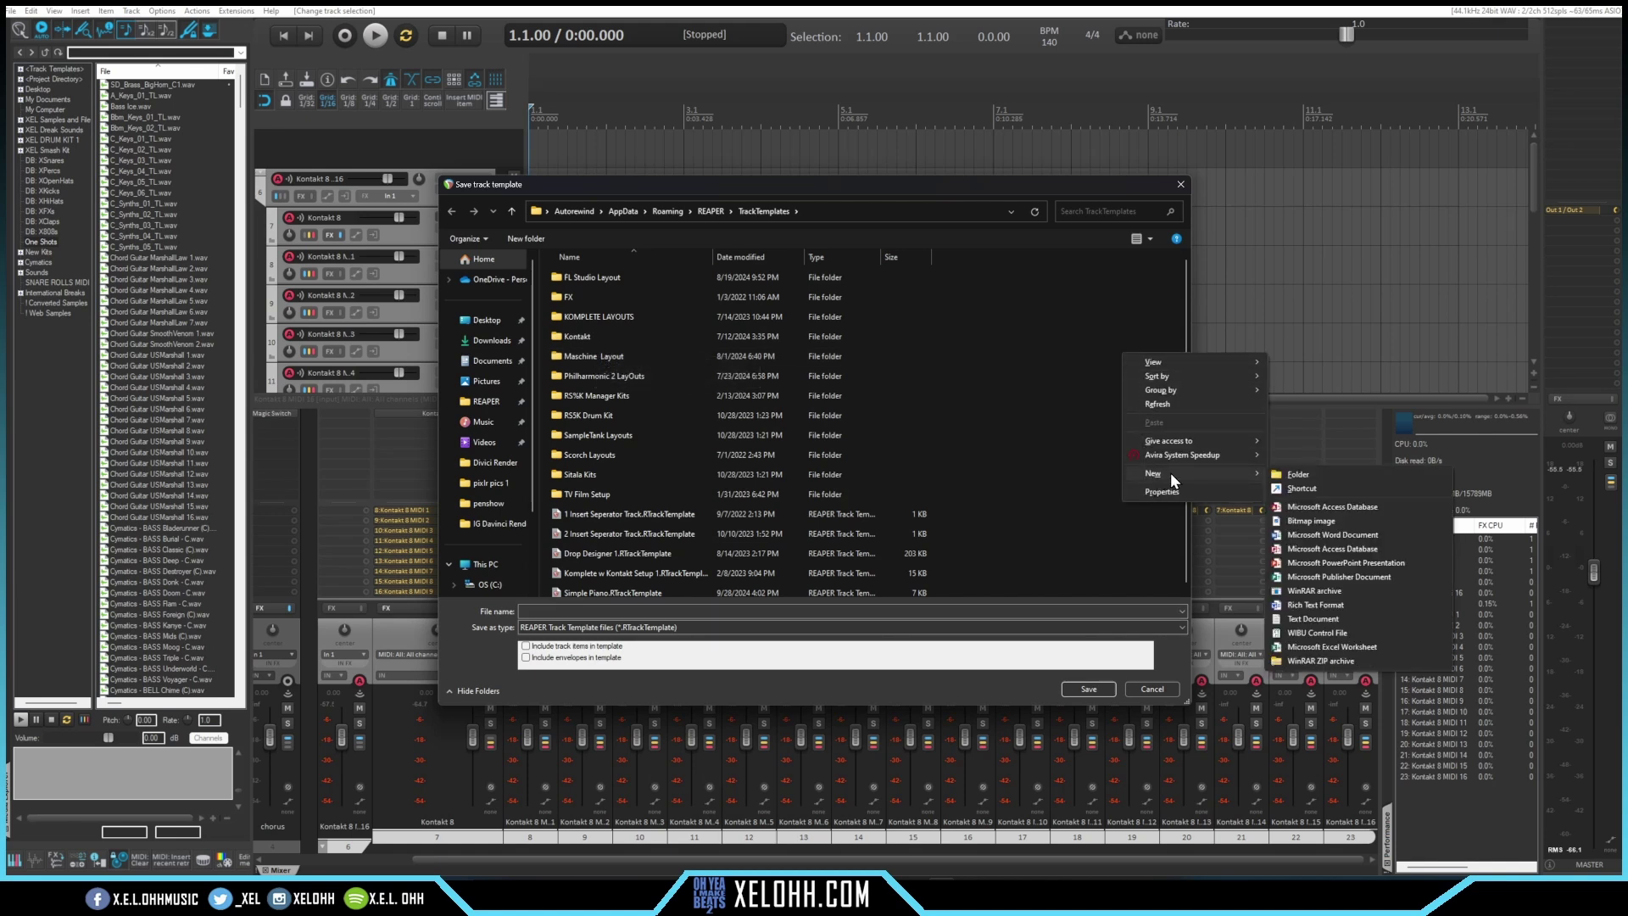
click(1300, 476)
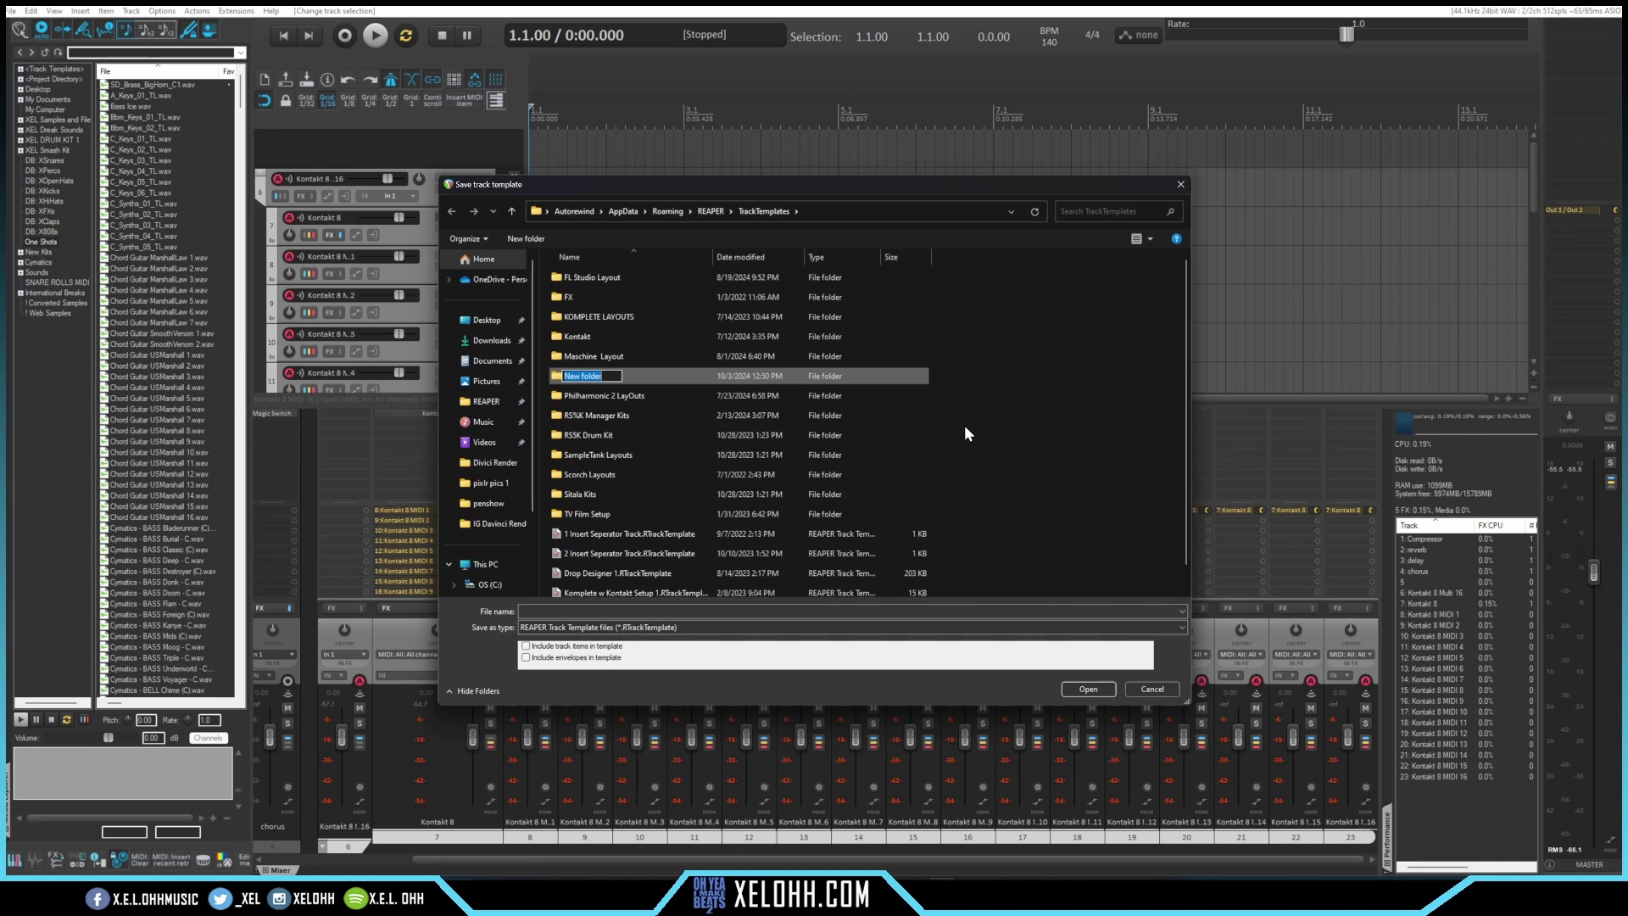
text(Kontakt 8)
key(Return)
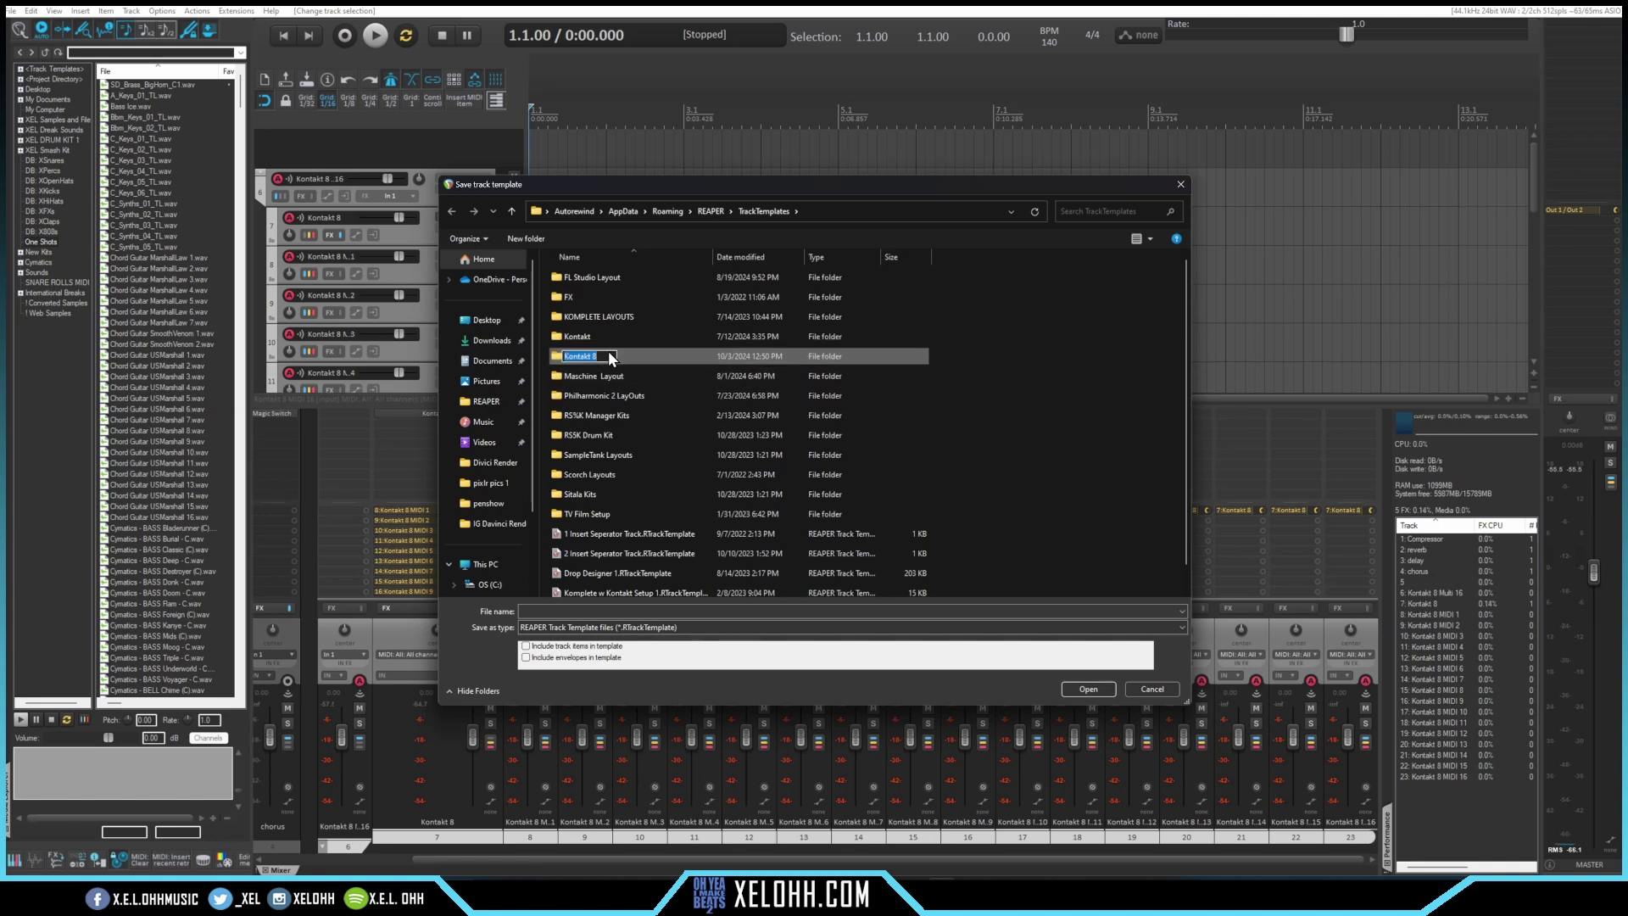
Save the track template inside the new Kontakt 8 folder
double_click(636, 352)
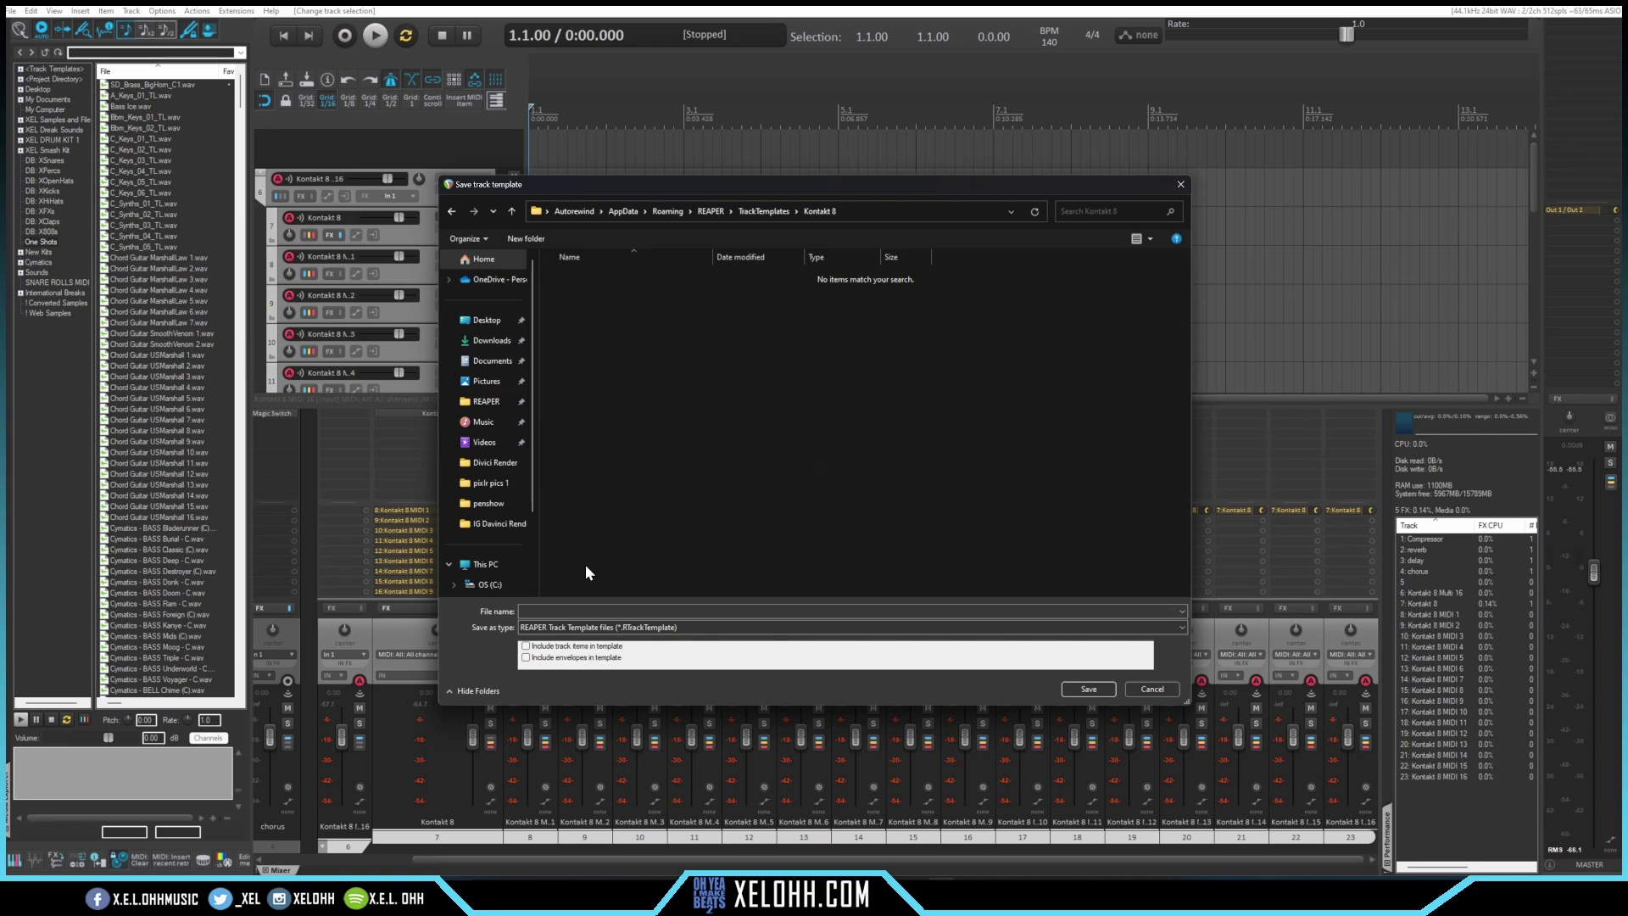
key(ctrl+v)
click(1099, 688)
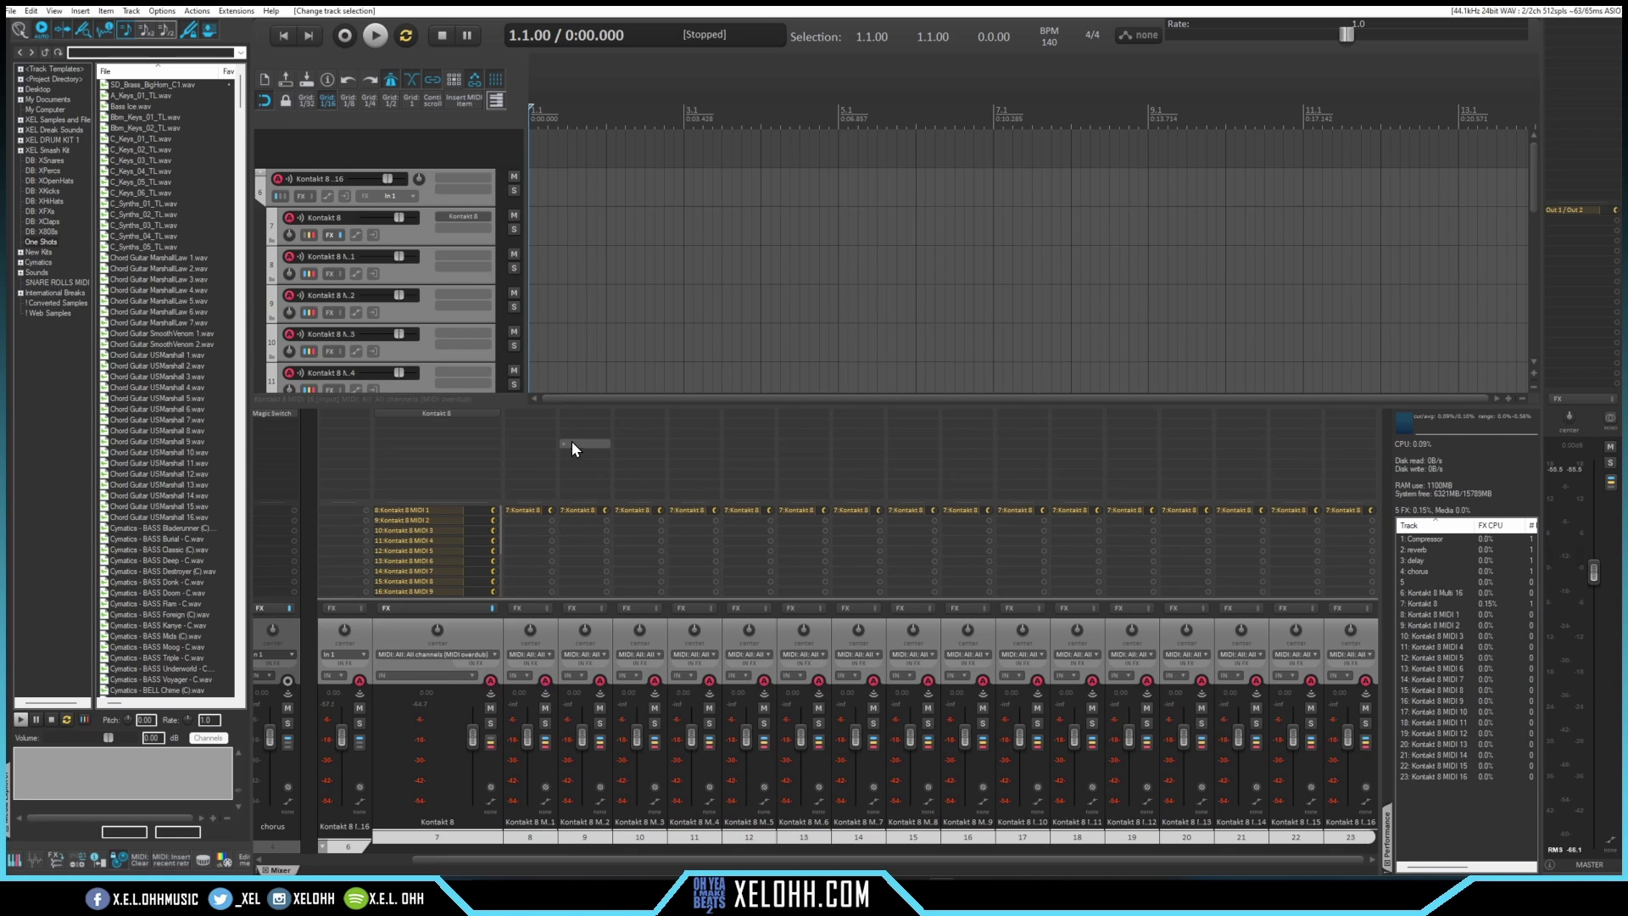
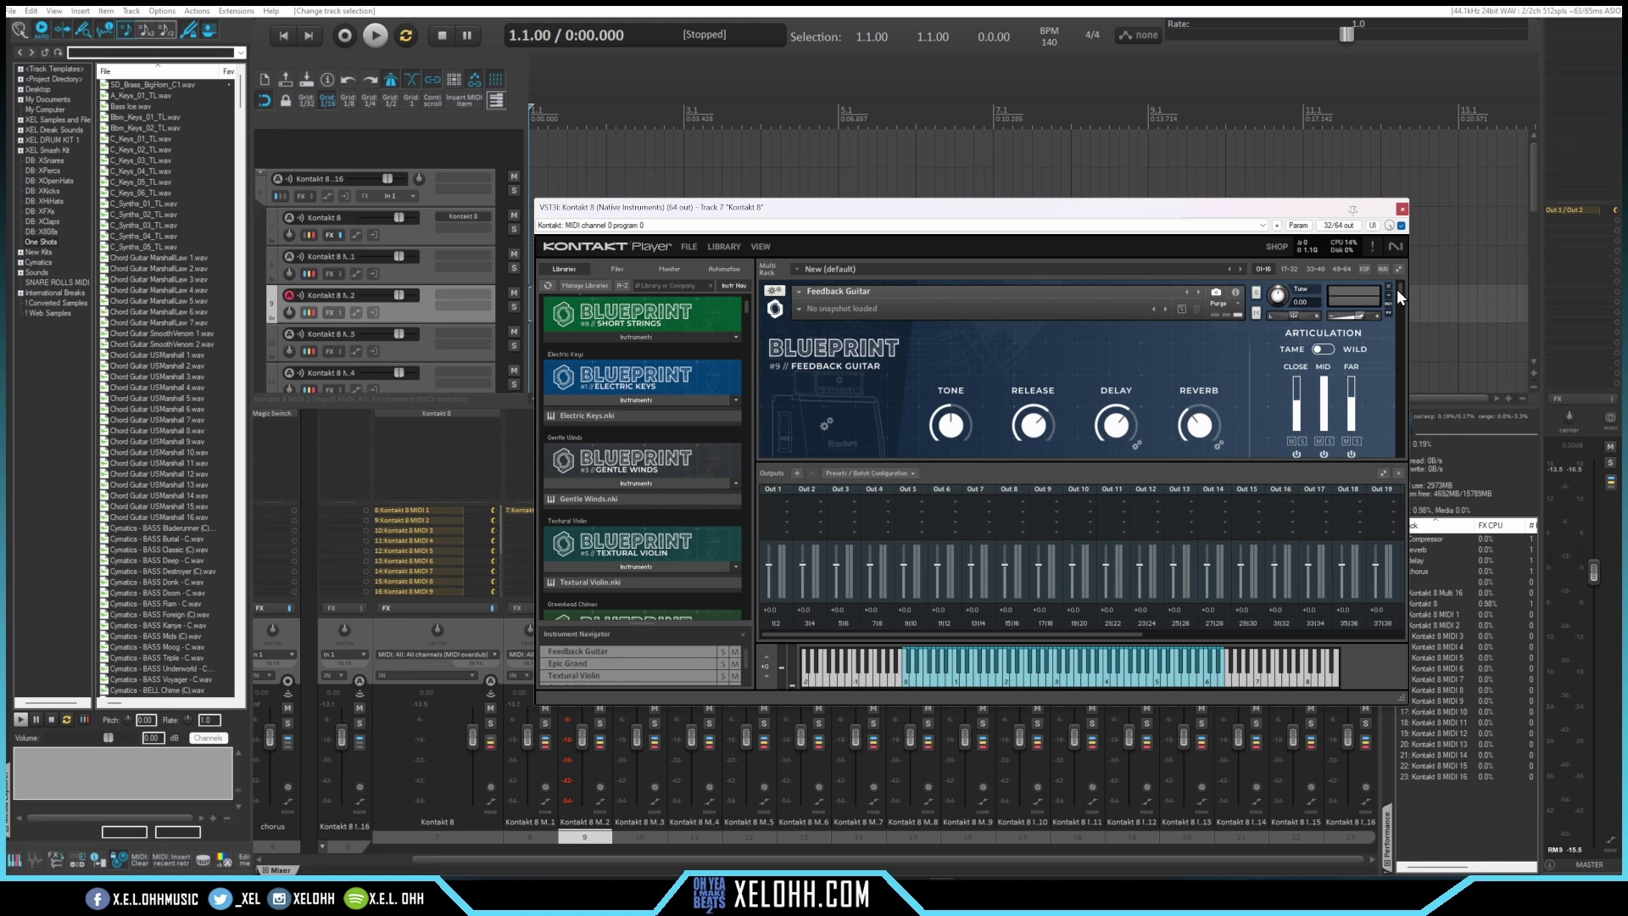
Audition Feedback Guitar, Epic Grand and Textural Violin from Kontakt 8 MIDI 1, 2 and 3 to check which outputs they use
mouse_move(1397, 287)
mouse_down()
mouse_move(1398, 459)
mouse_move(1397, 284)
mouse_up()
click(342, 269)
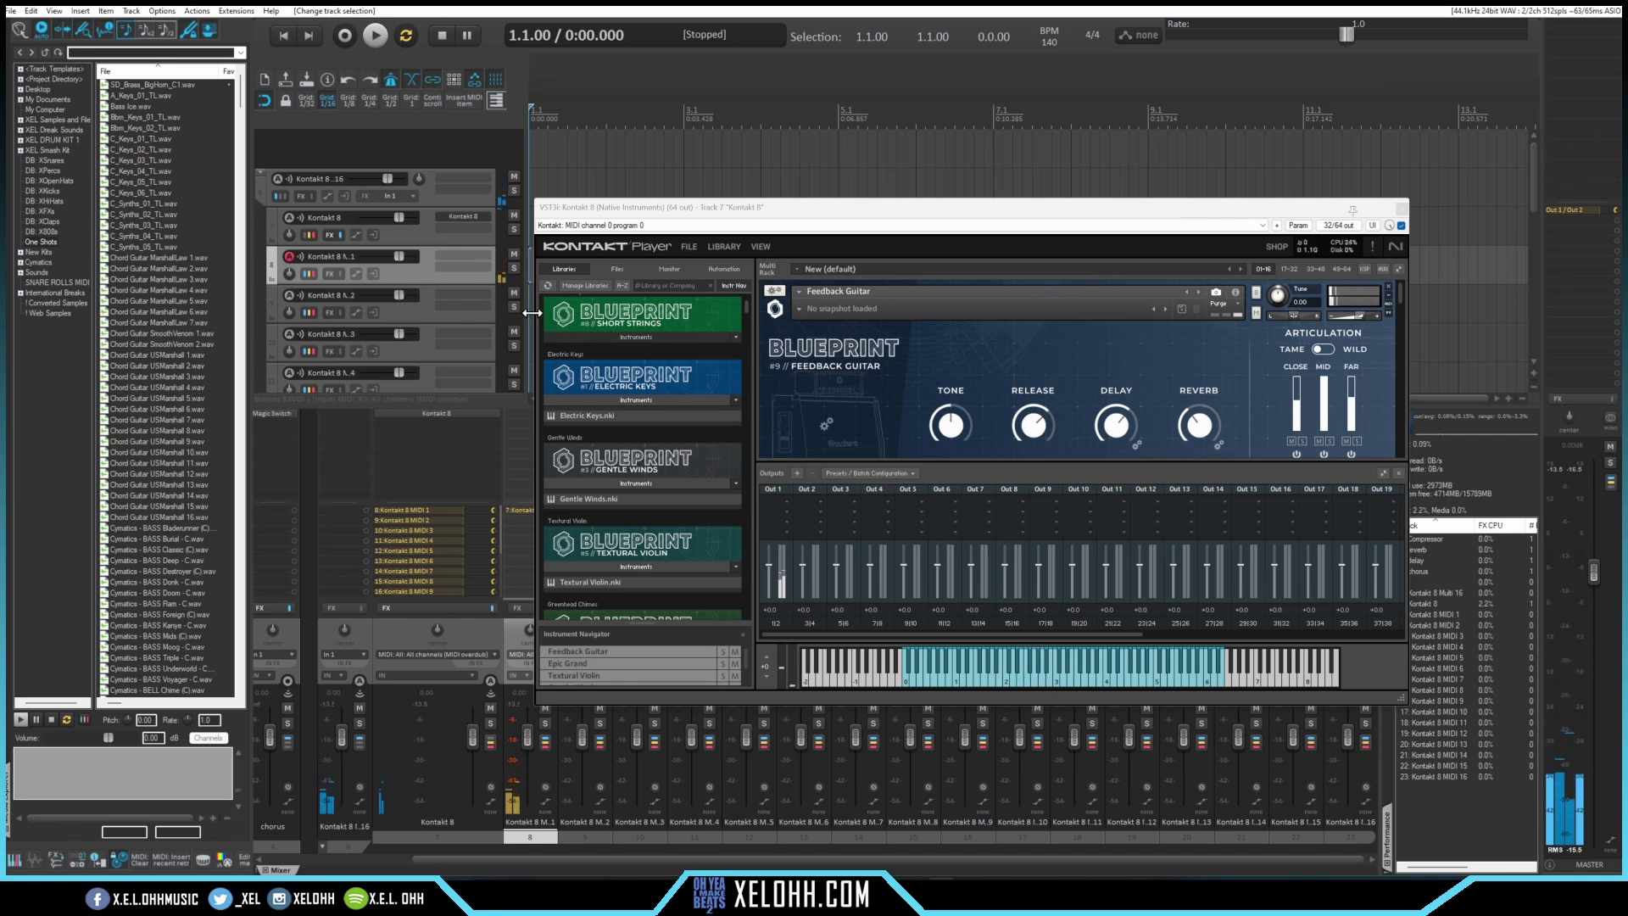
click(425, 310)
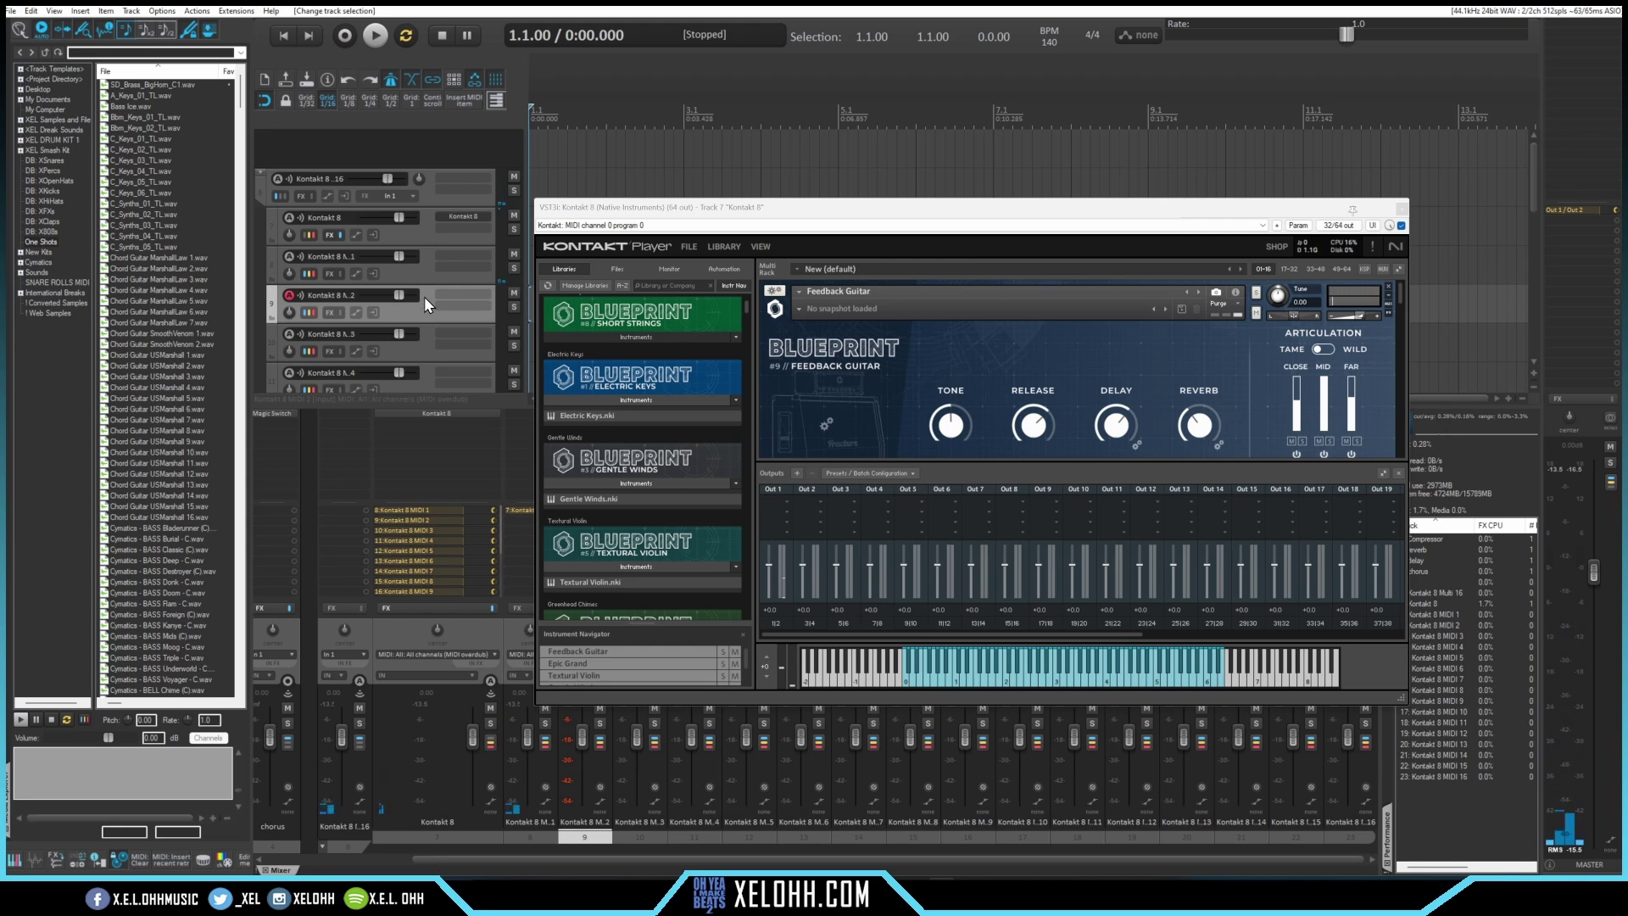
drag(1400, 294, 1400, 329)
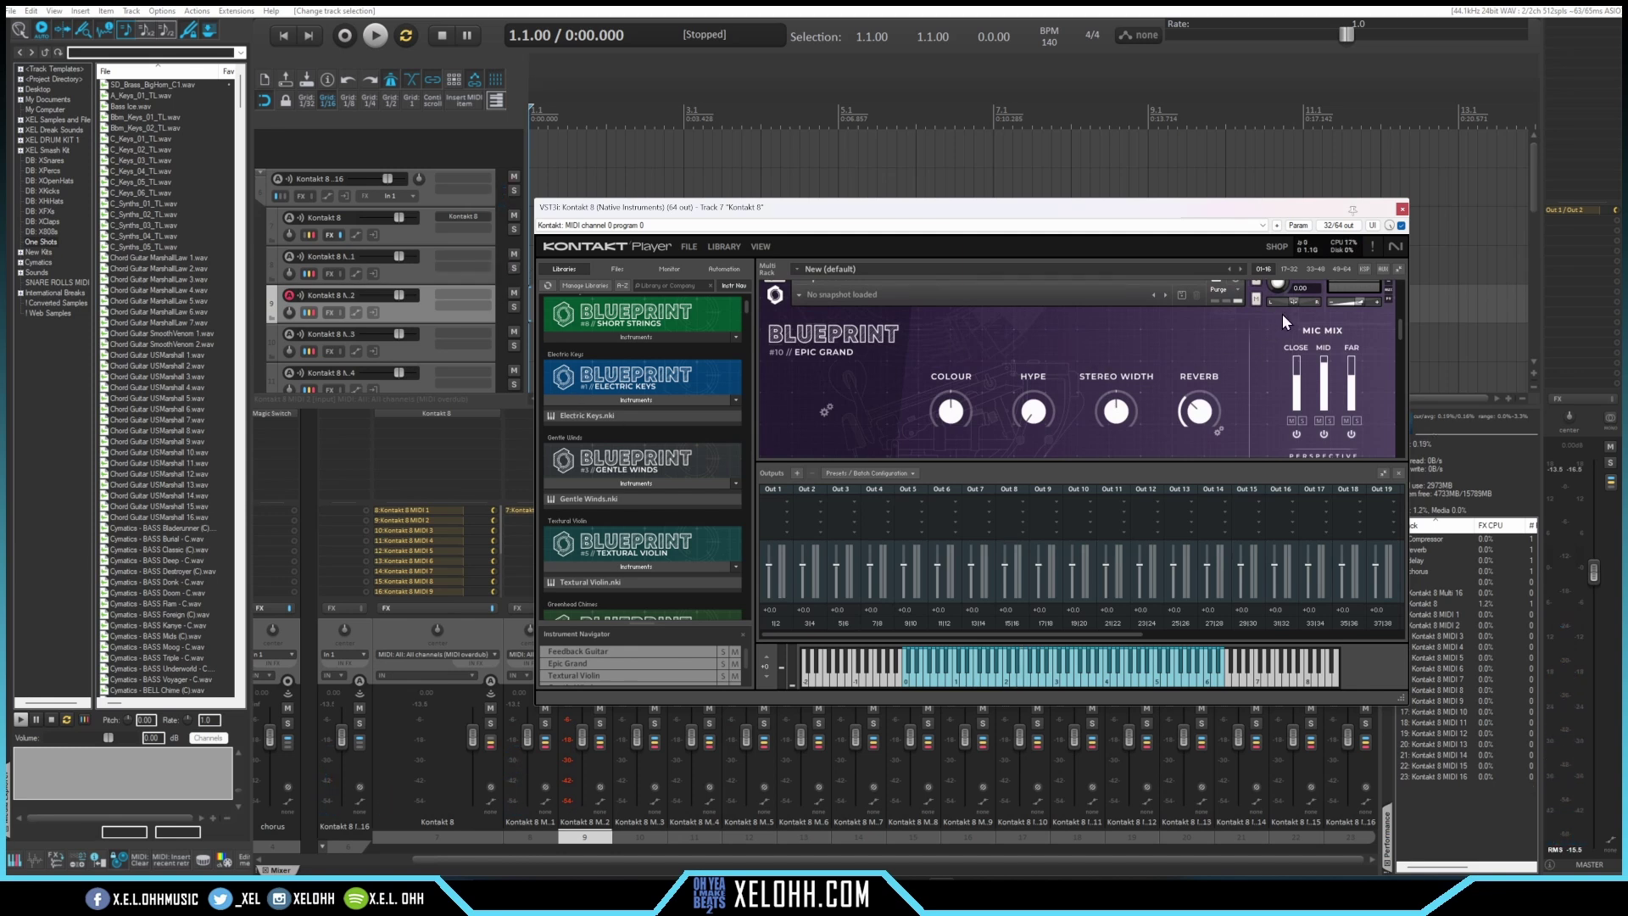
drag(1400, 325, 1401, 358)
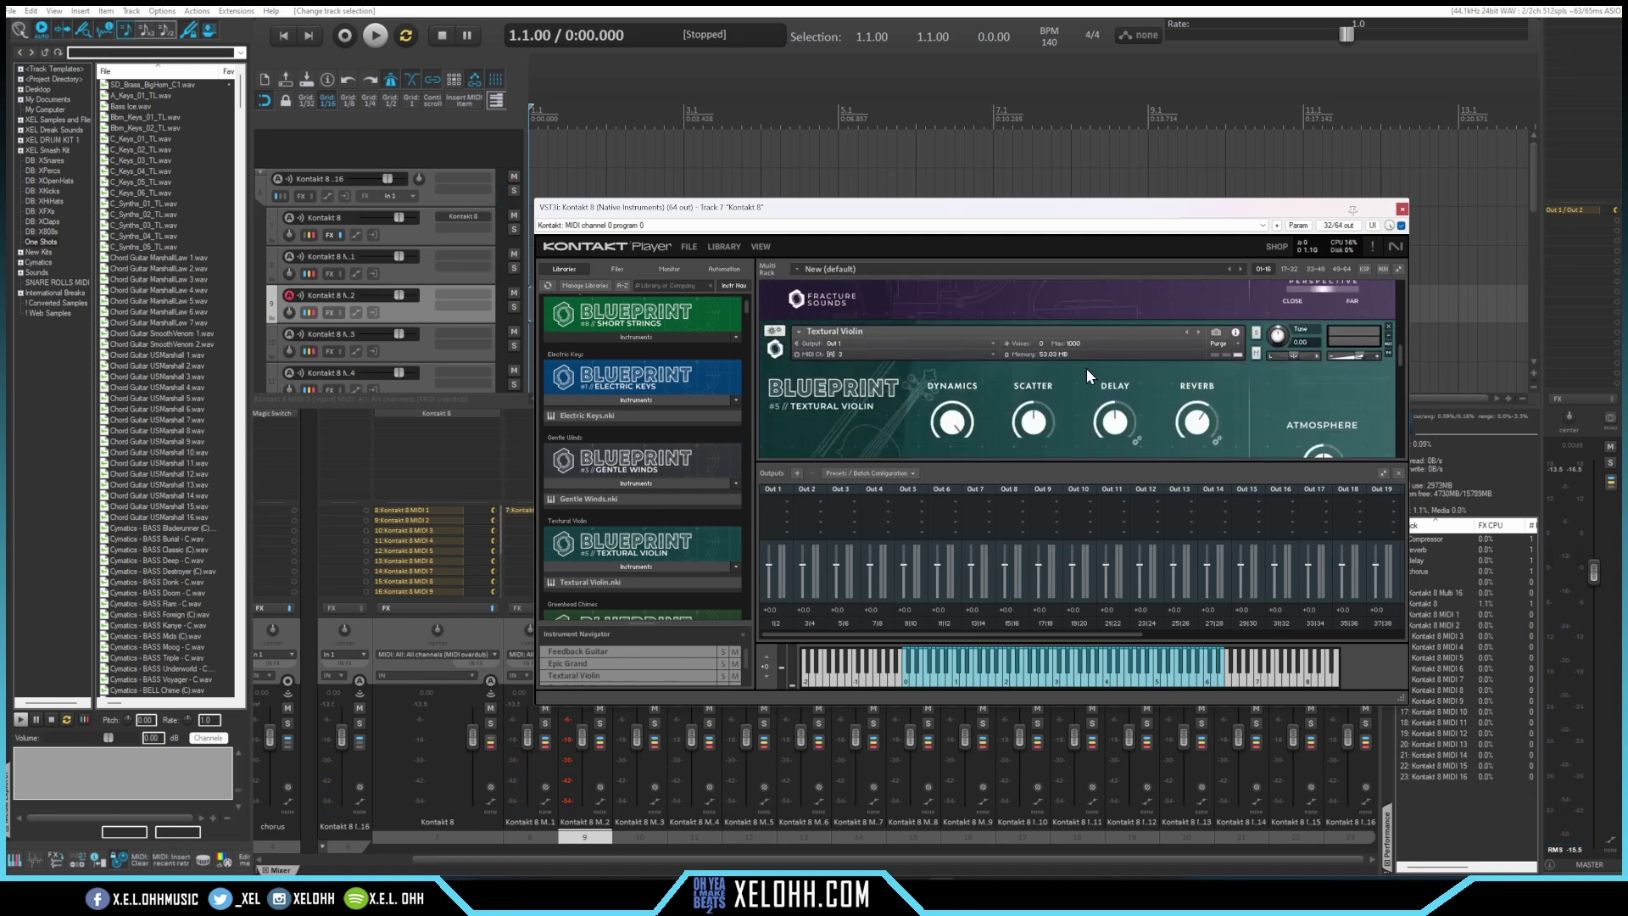
click(423, 353)
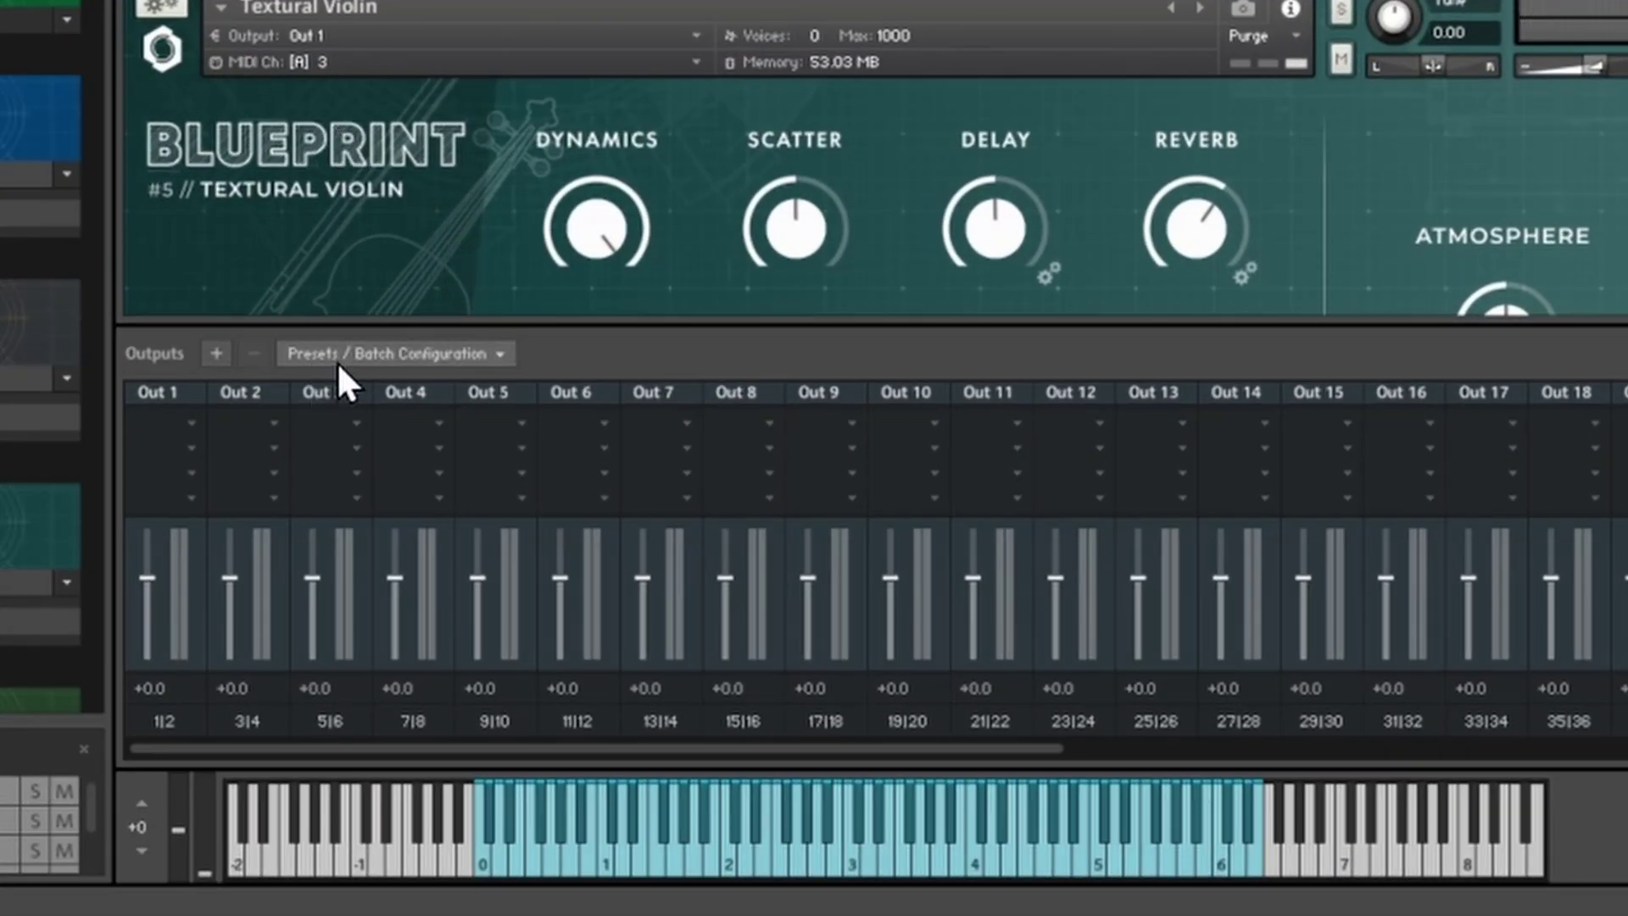
Run Kontakt's batch function that clears the output section and creates one individual channel per loaded instrument, accepting the merge of group outputs
click(477, 352)
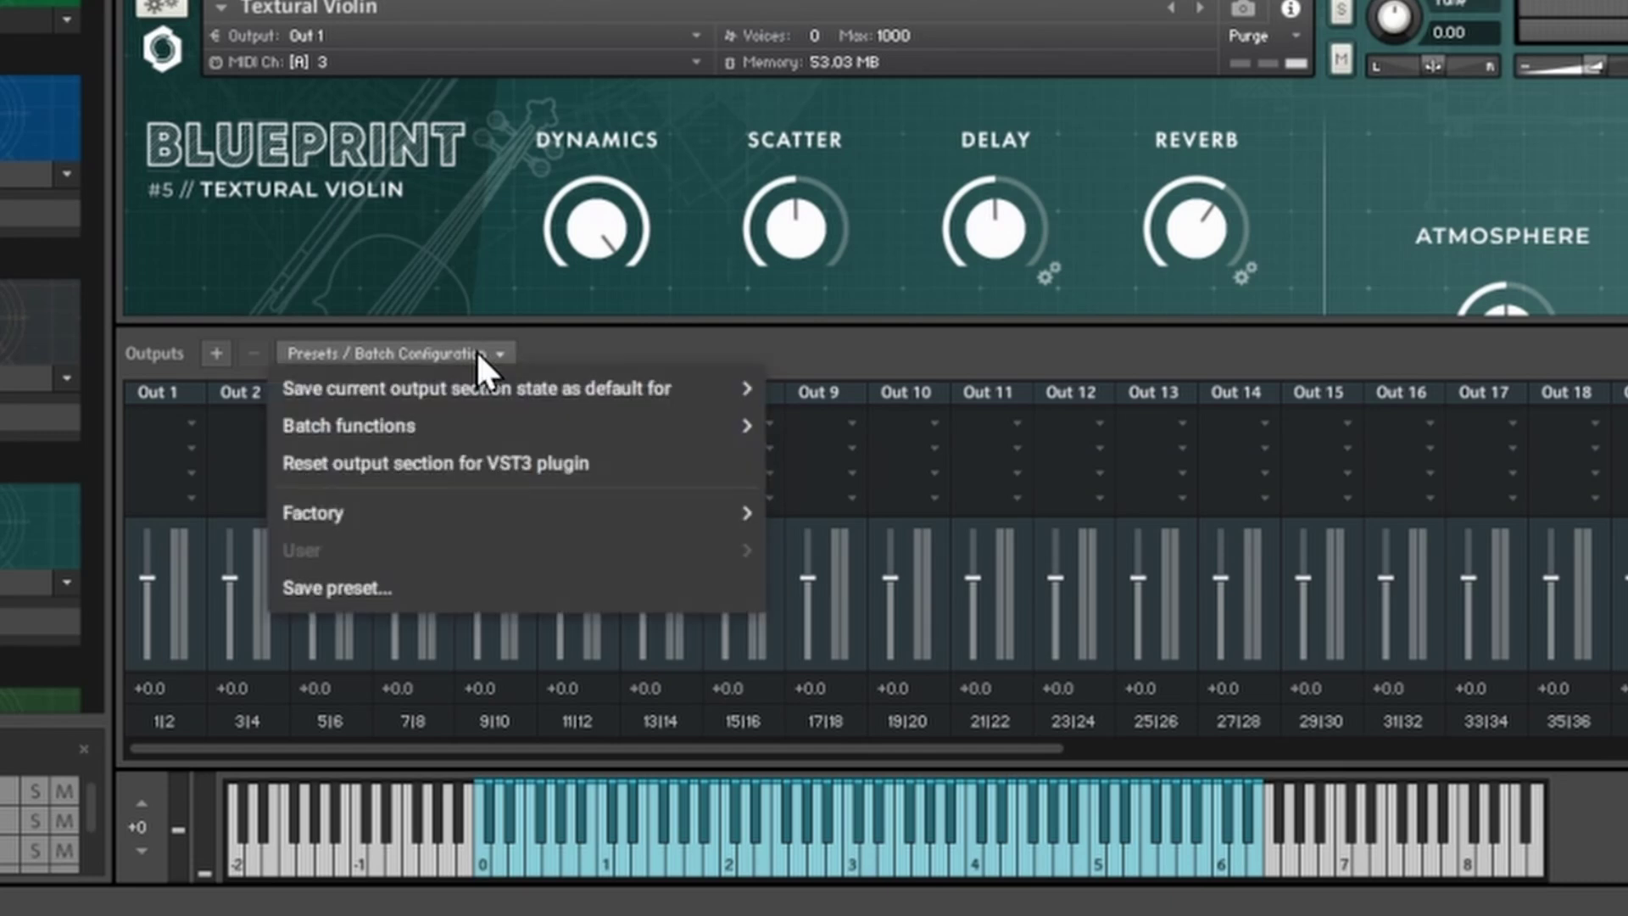
mouse_move(367, 419)
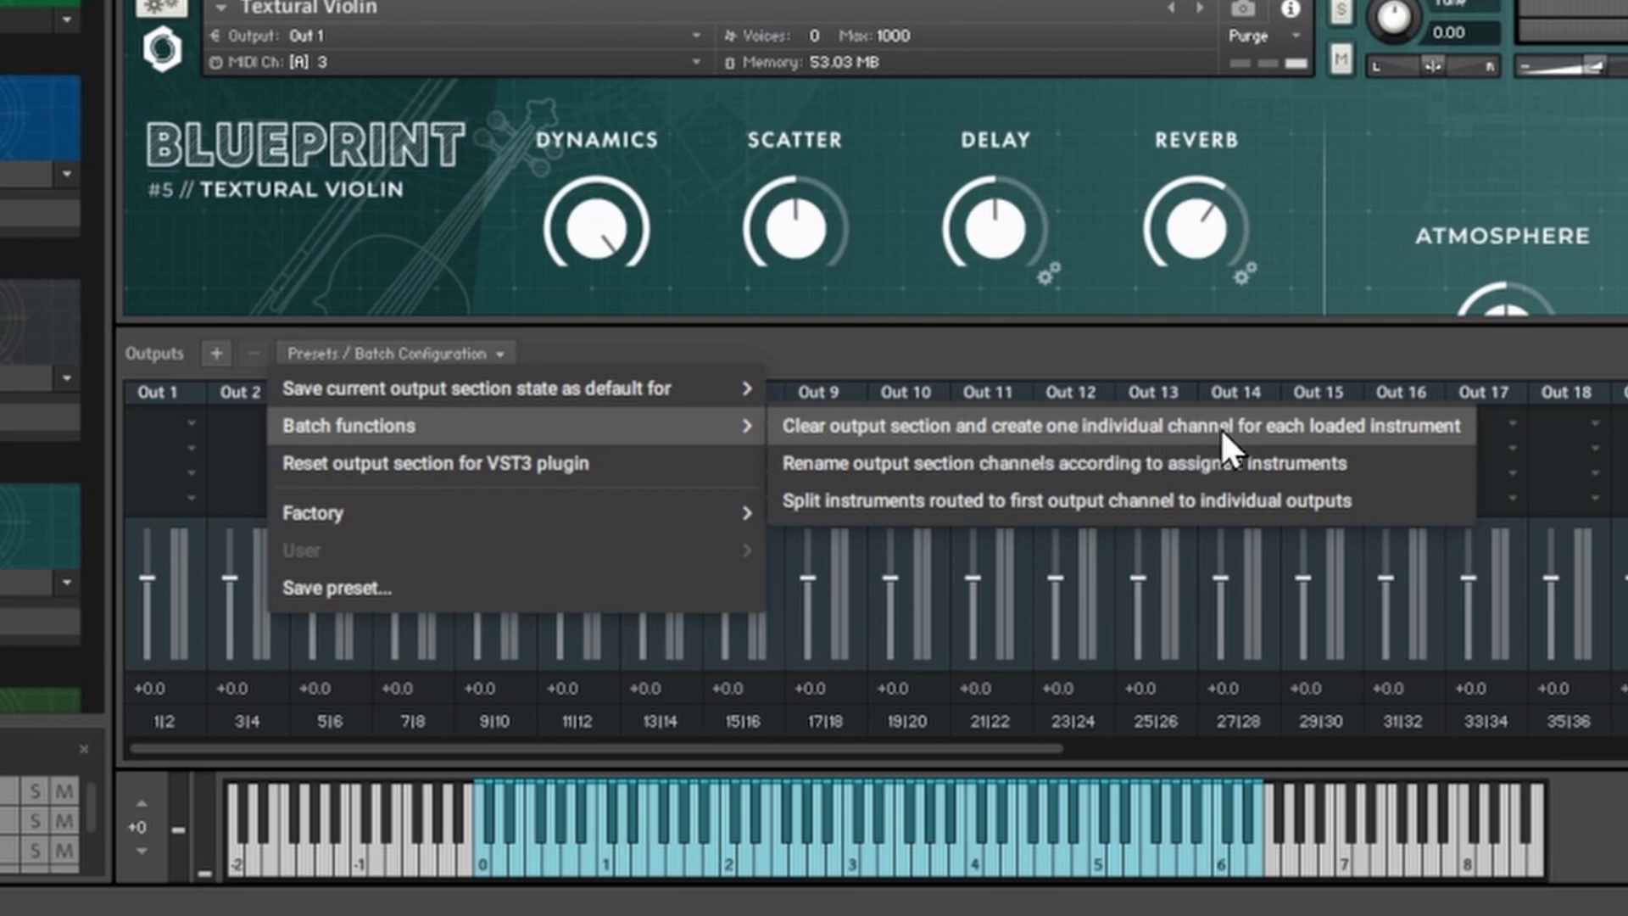
click(1309, 423)
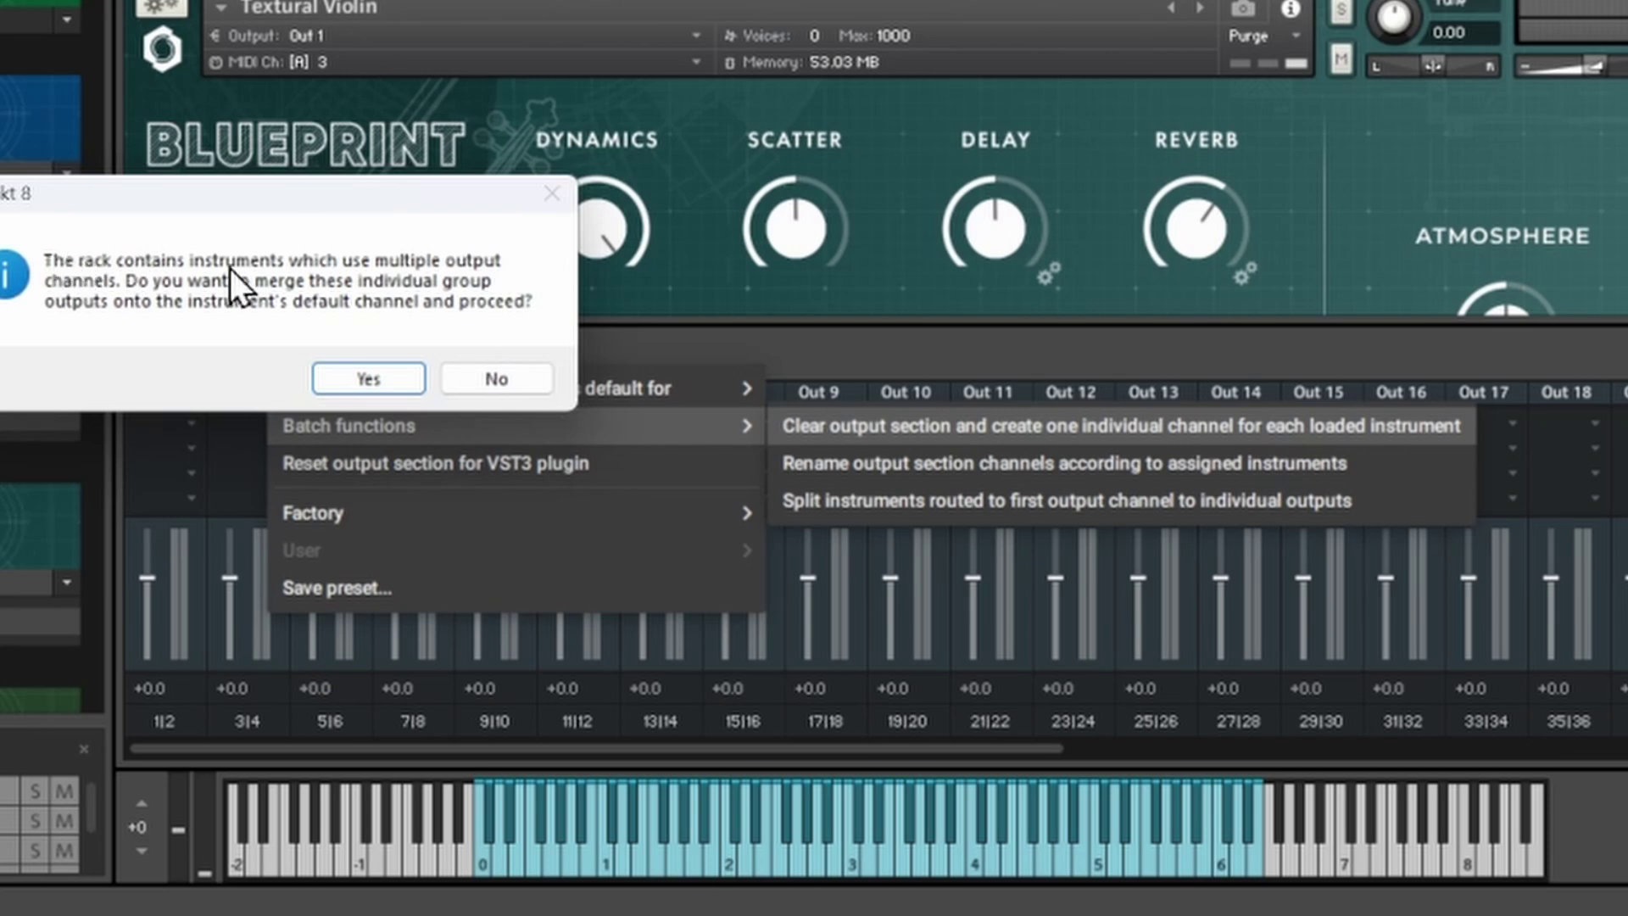
click(368, 378)
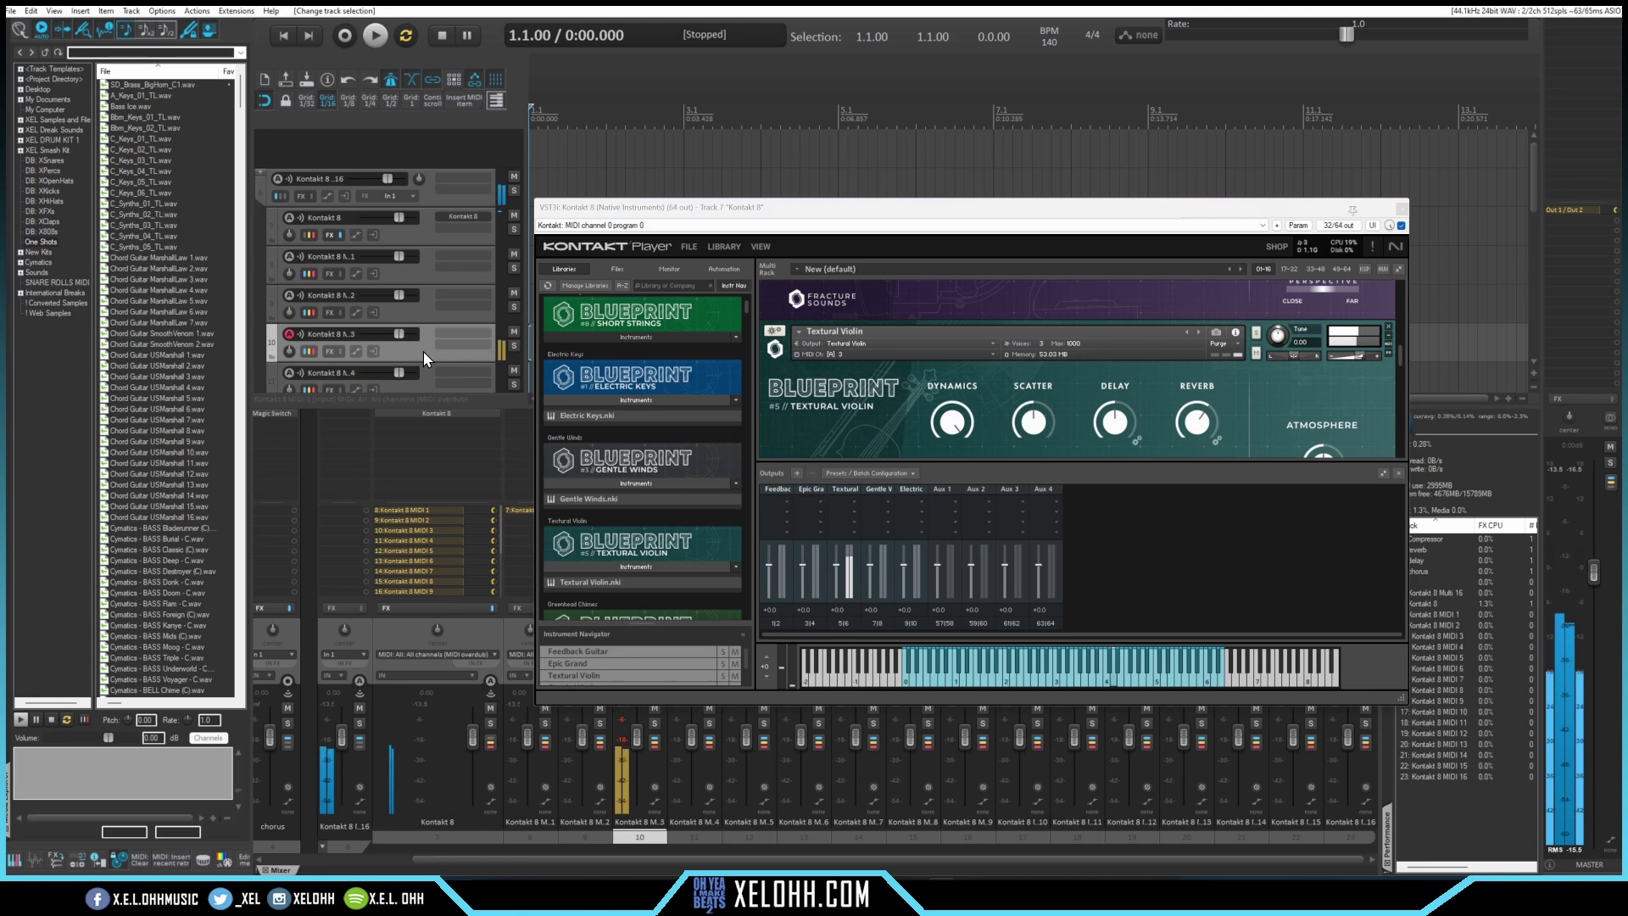
Audition Kontakt 8 MIDI 2, 1 and 4 to check that each instrument reaches its own output and track
click(423, 307)
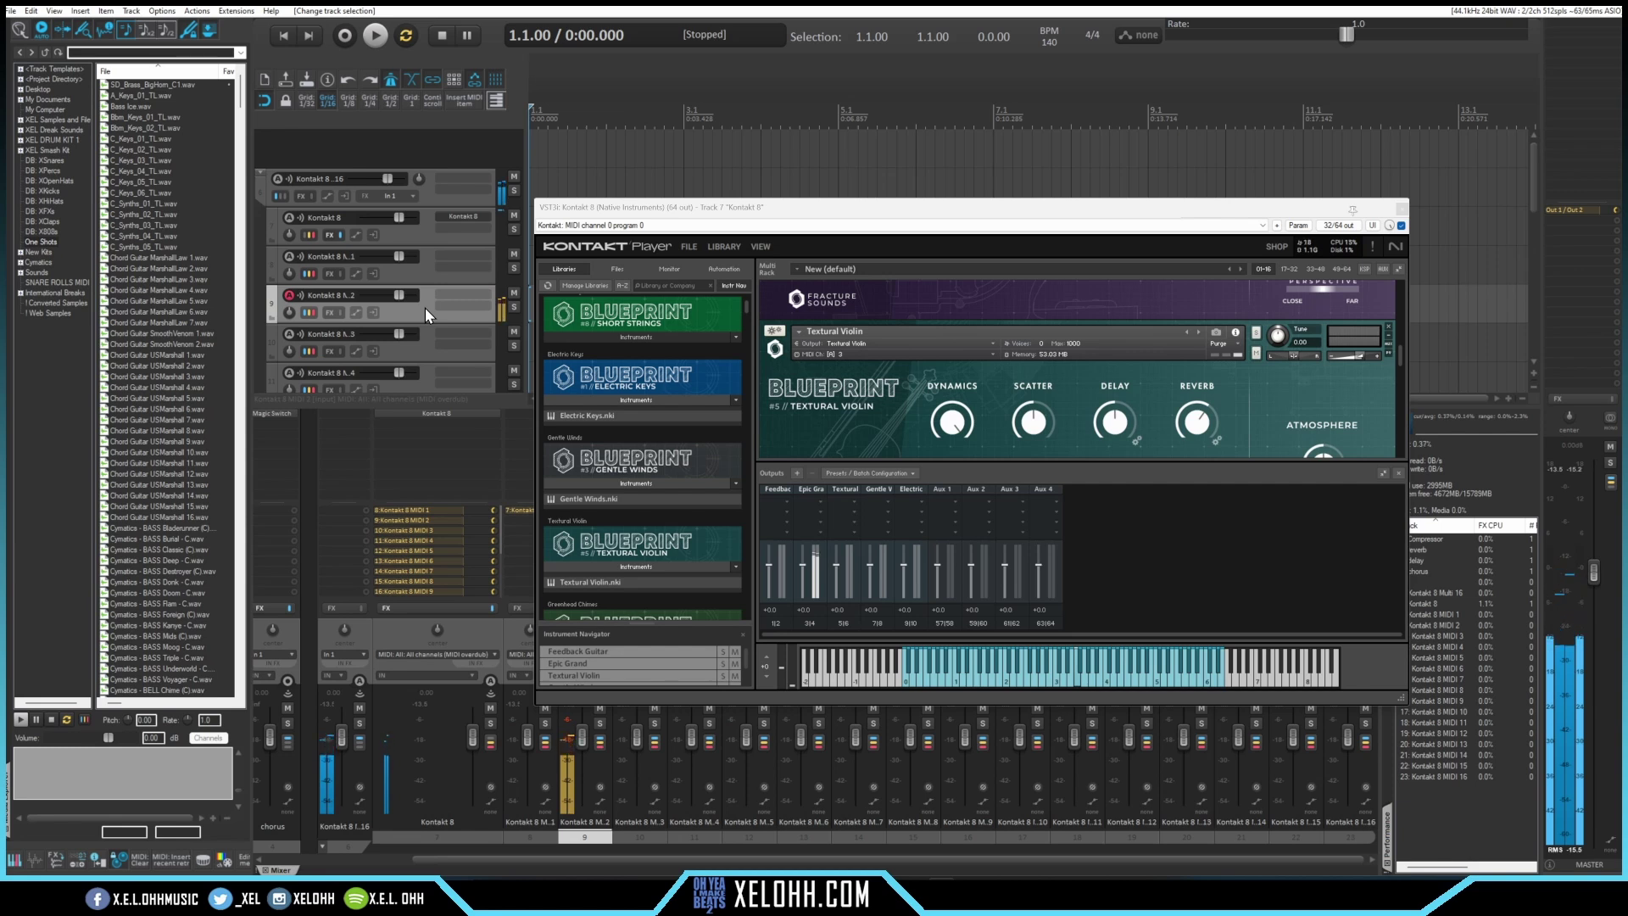
click(427, 269)
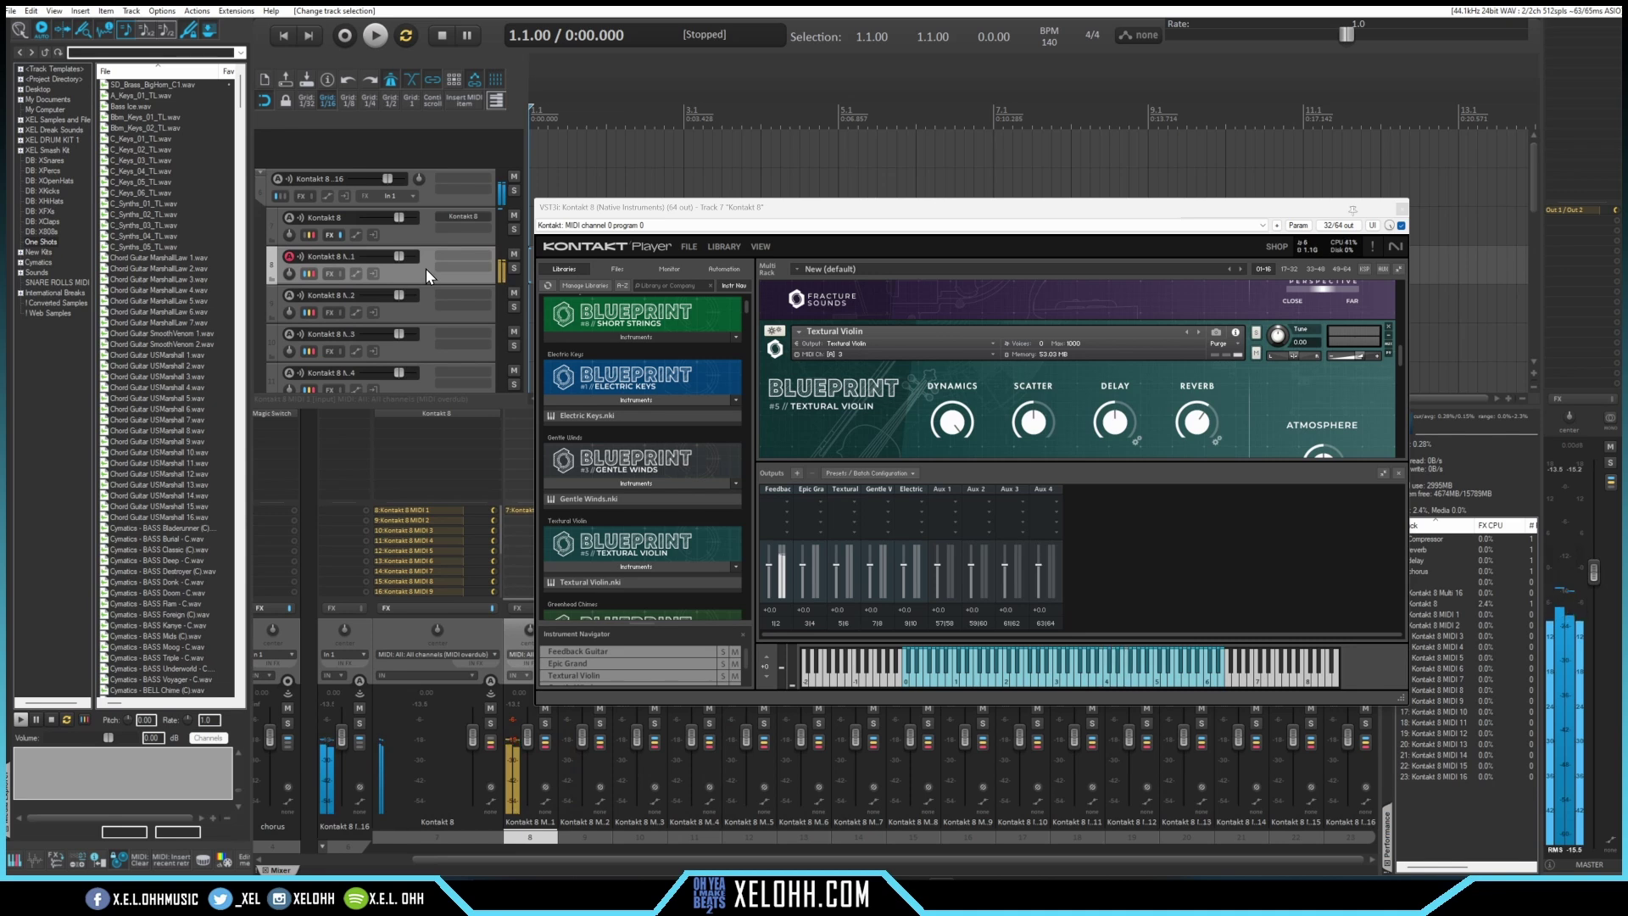
click(424, 383)
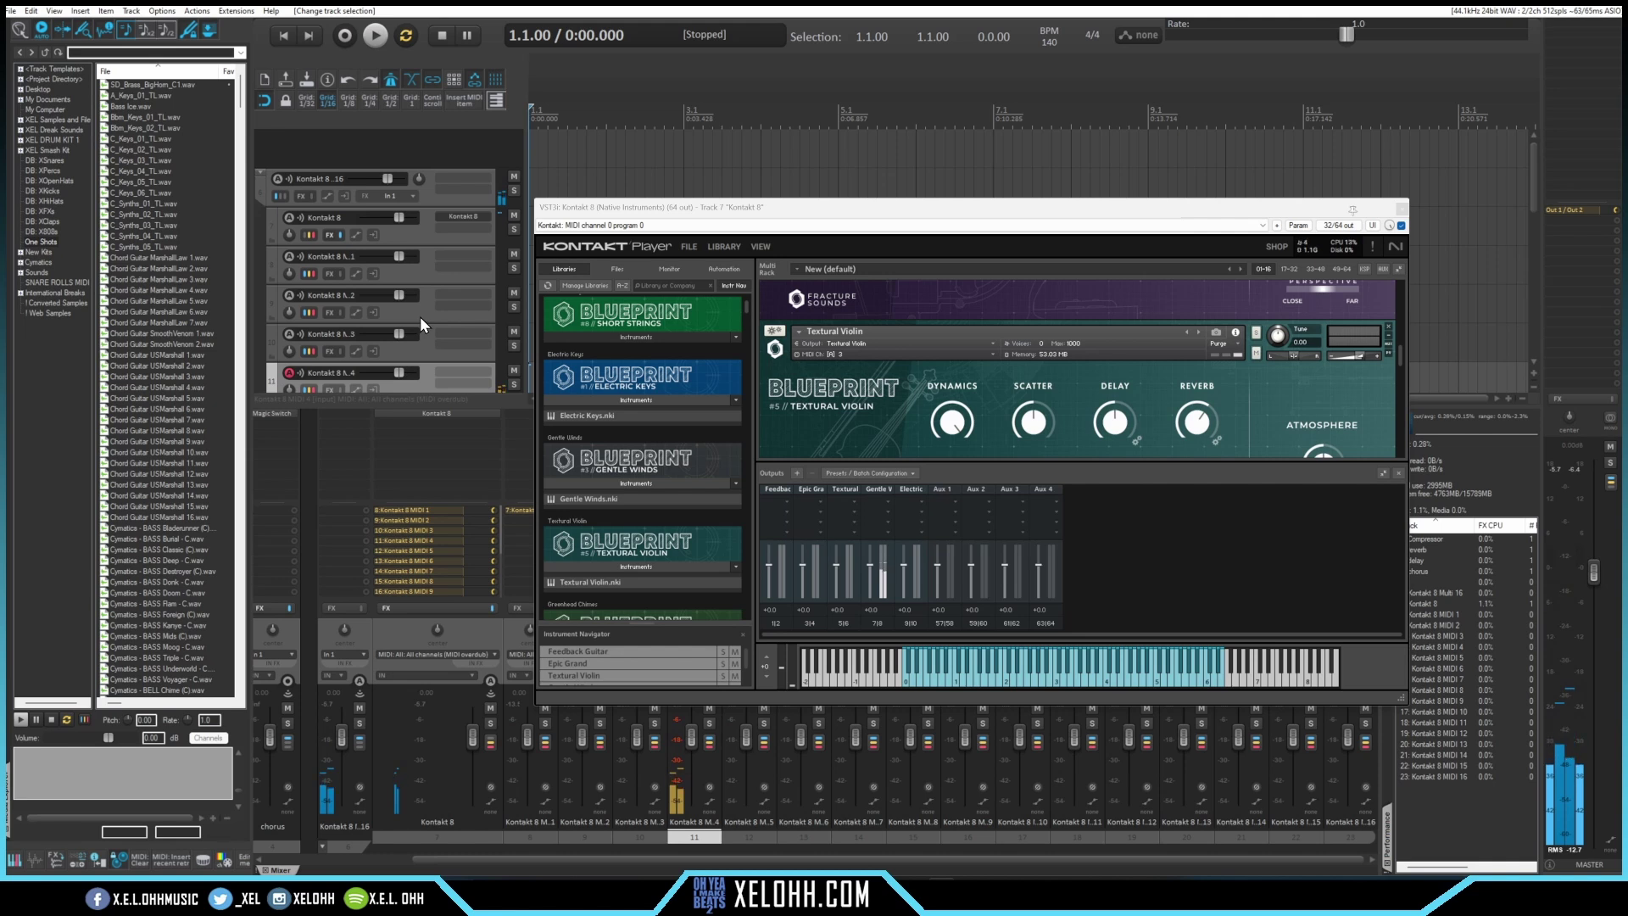
scroll(420, 317, down, 3)
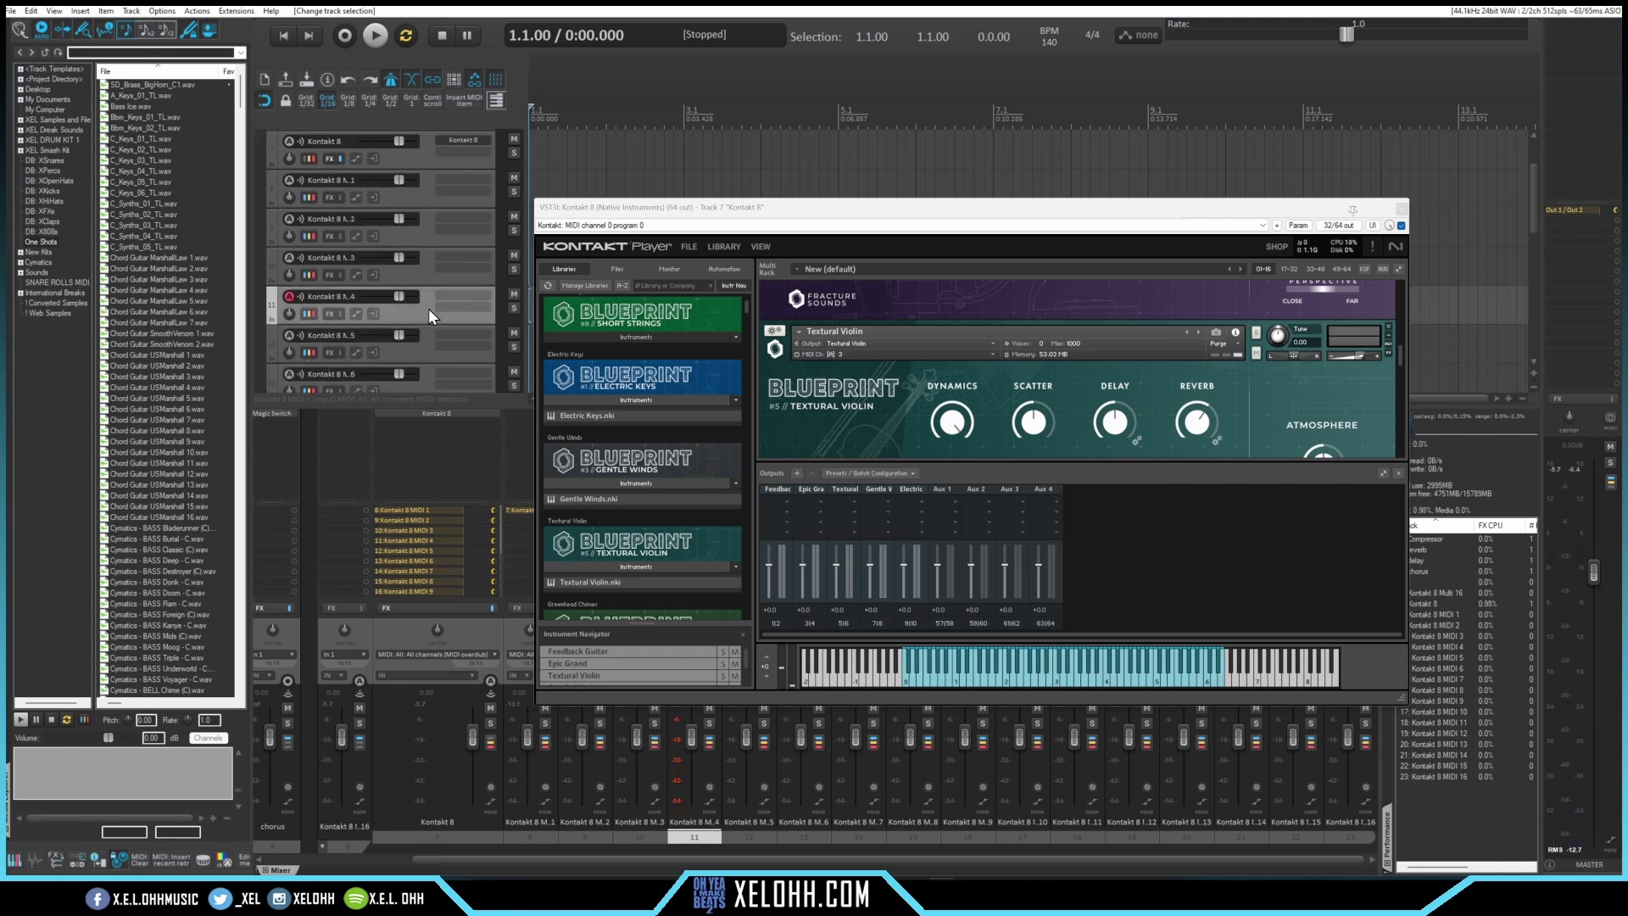
scroll(416, 272, up, 2)
scroll(424, 274, up, 1)
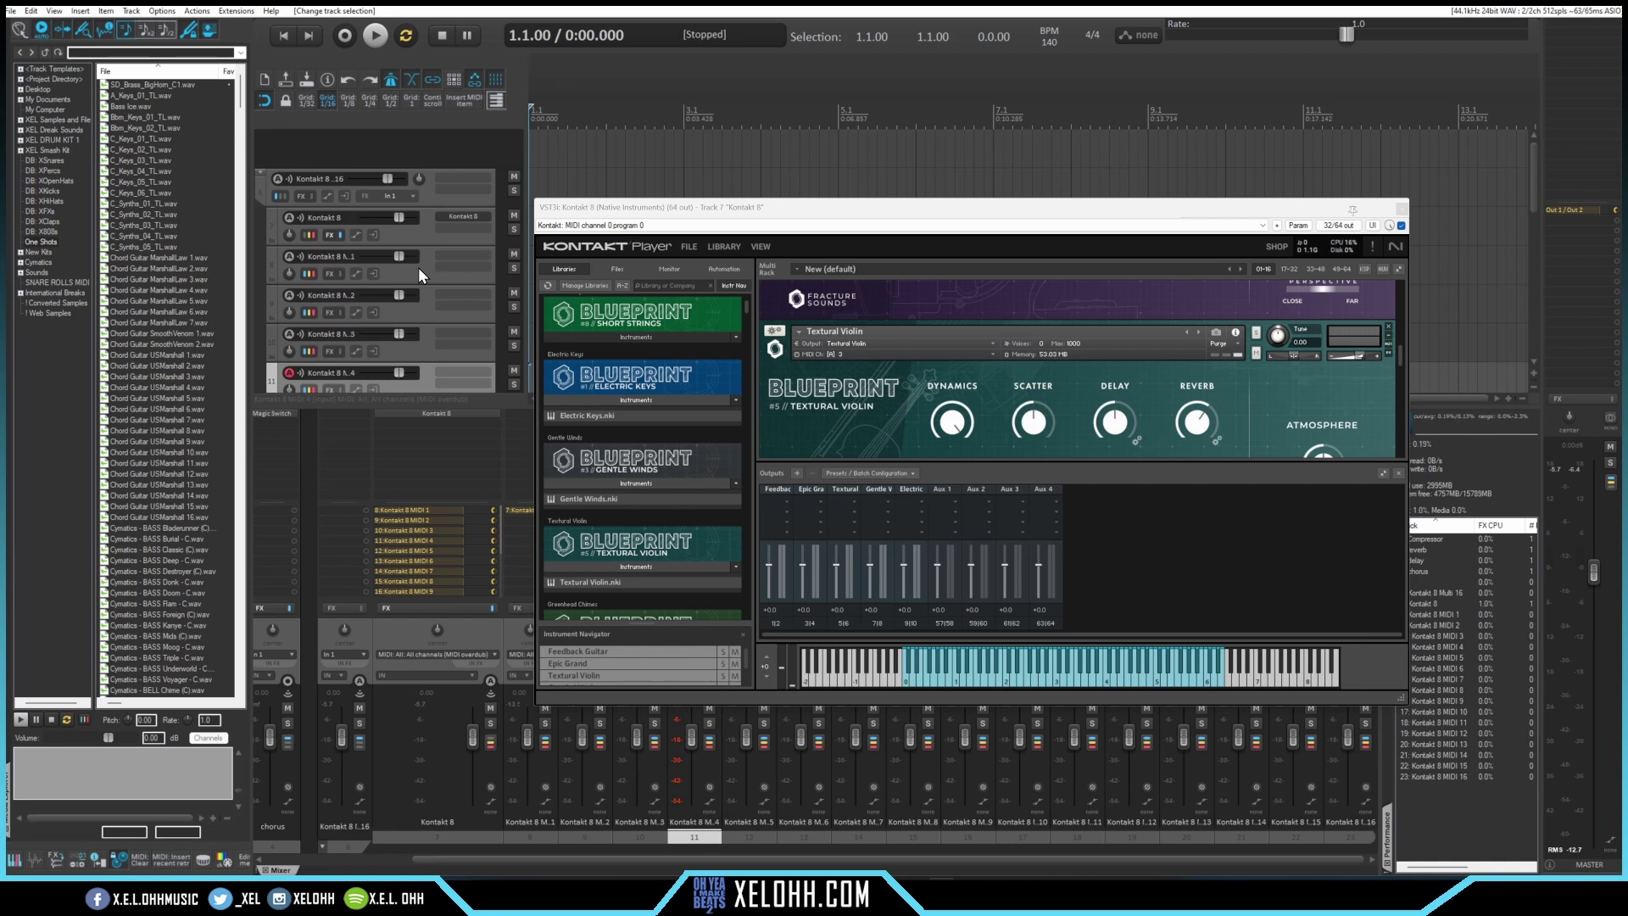
Rename the Kontakt 8 MIDI 1 track to guitar to match the first instrument in the Kontakt rack
click(338, 256)
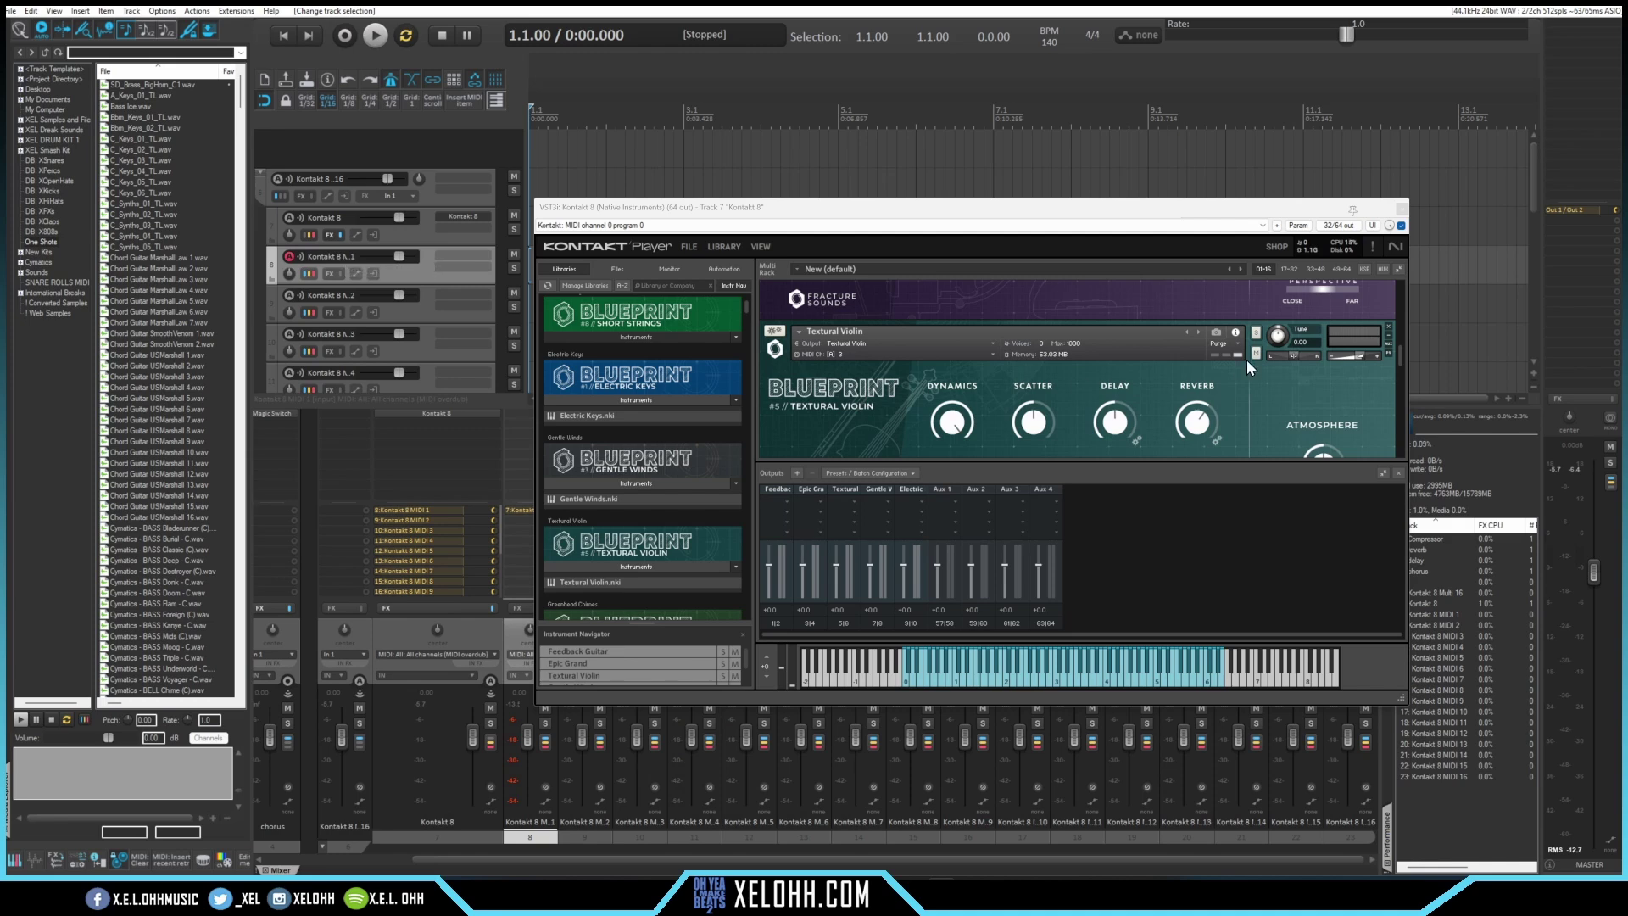
drag(1400, 354, 1398, 284)
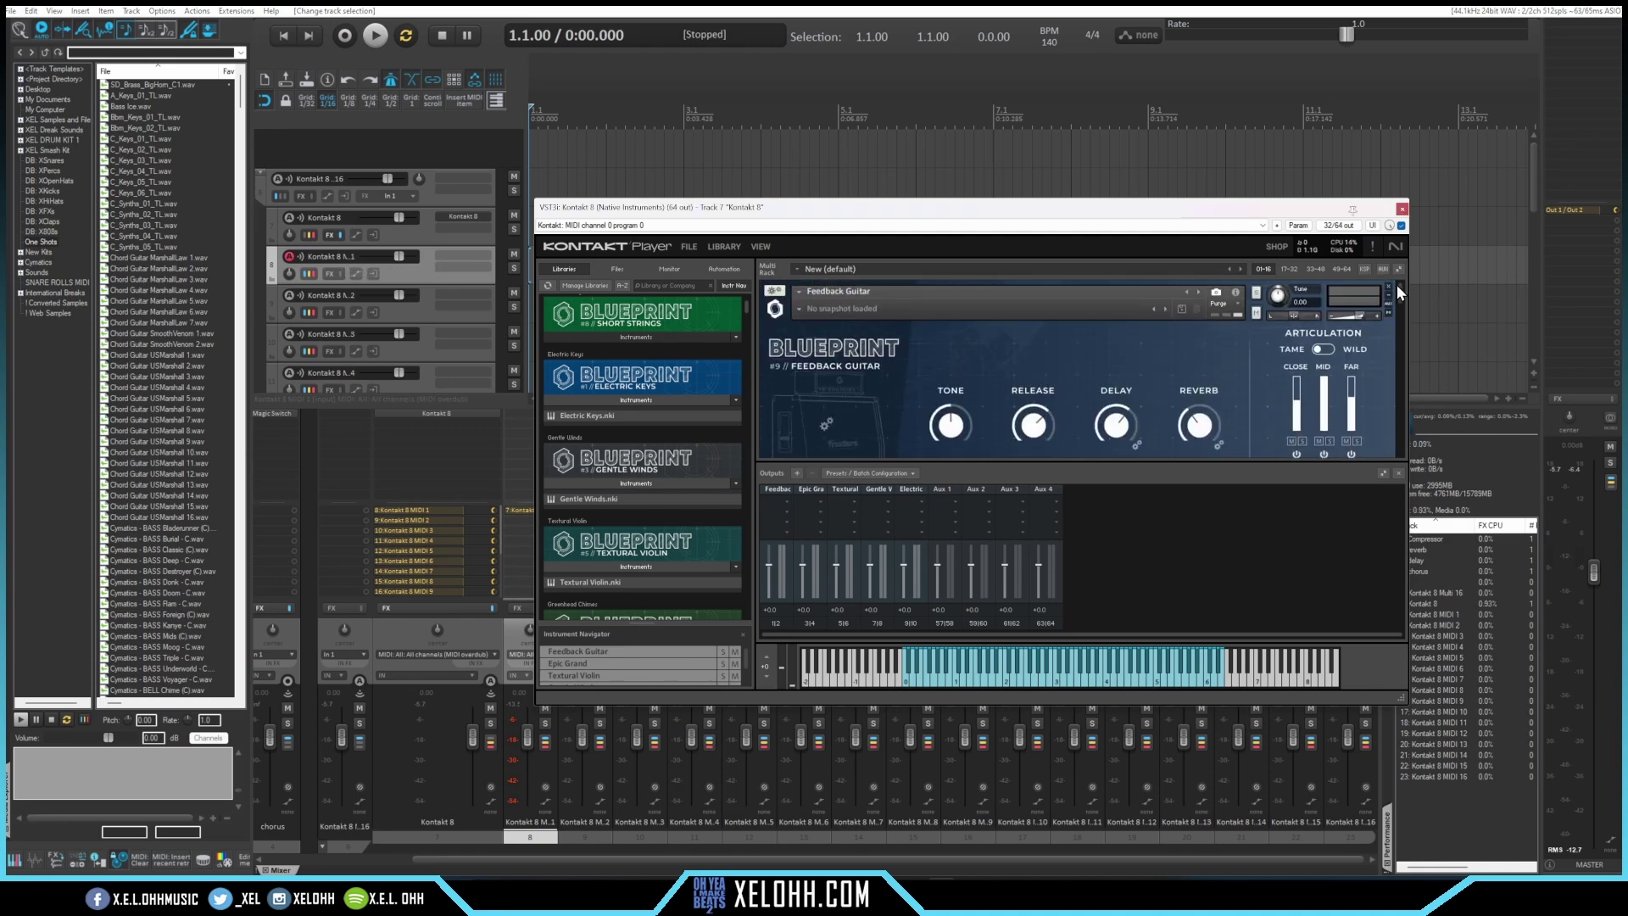
double_click(323, 256)
text(guitar)
key(Return)
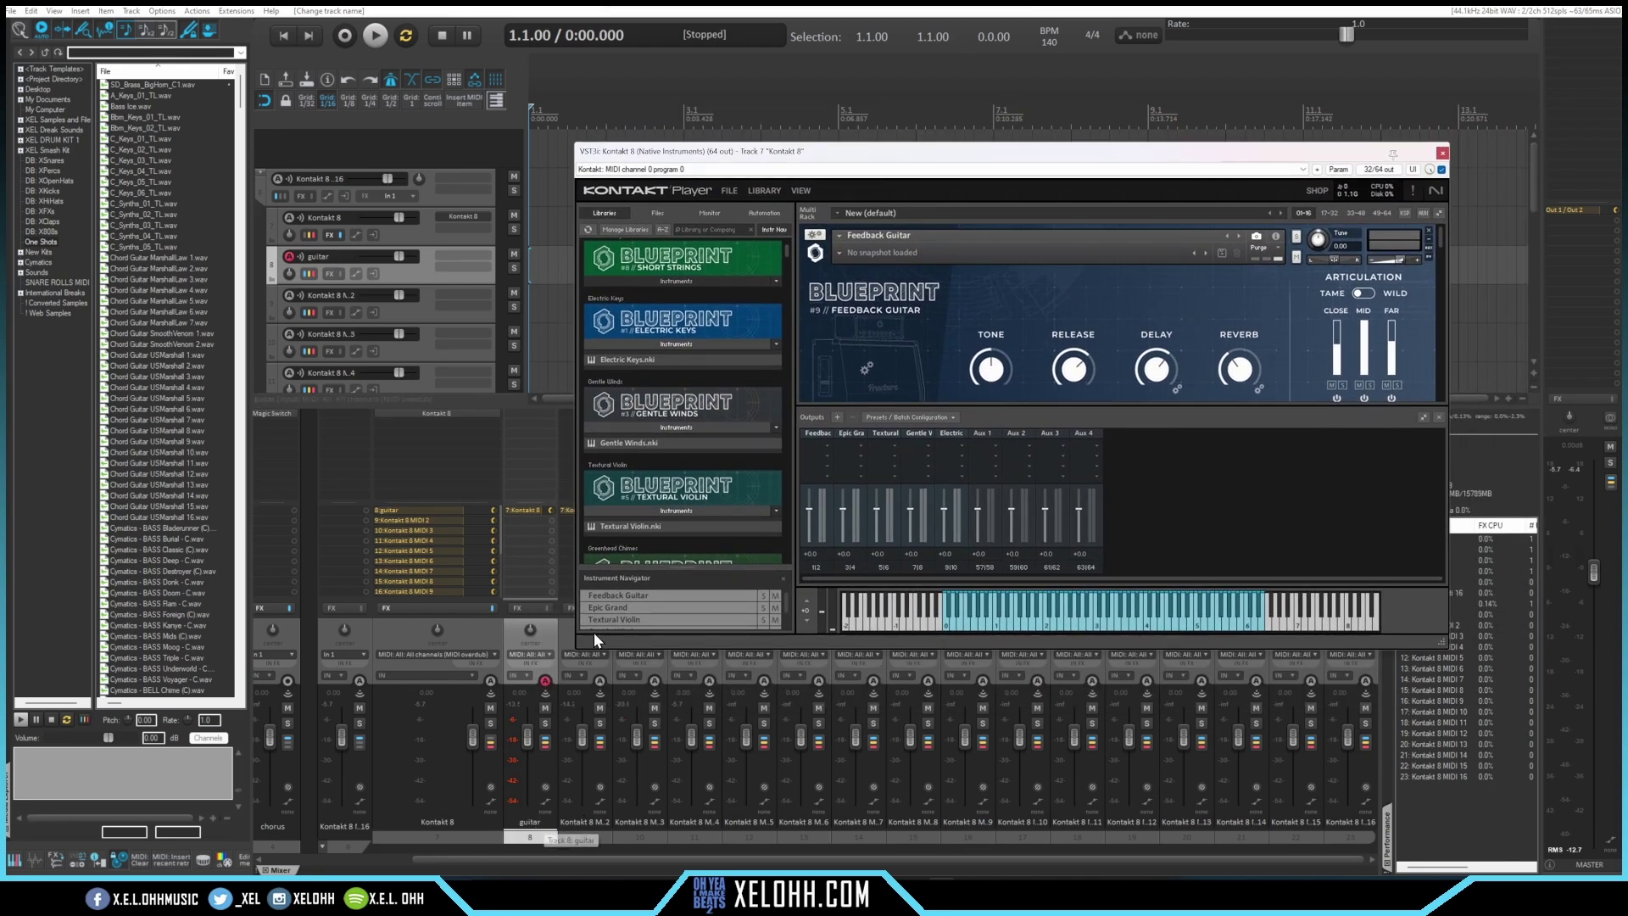
scroll(1447, 268, down, 3)
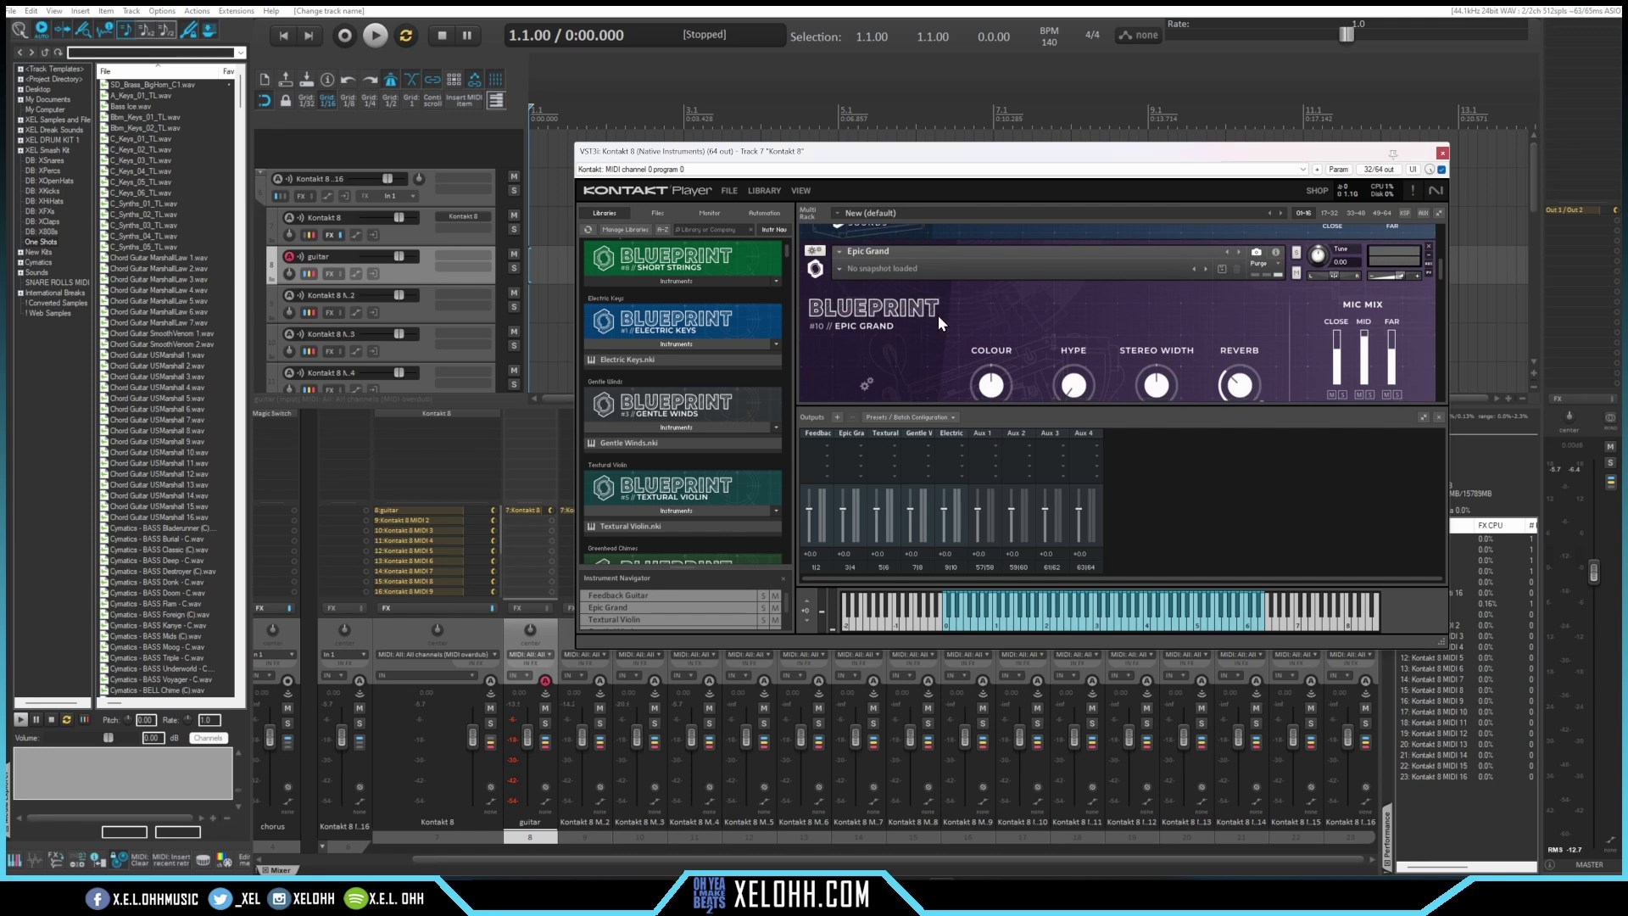